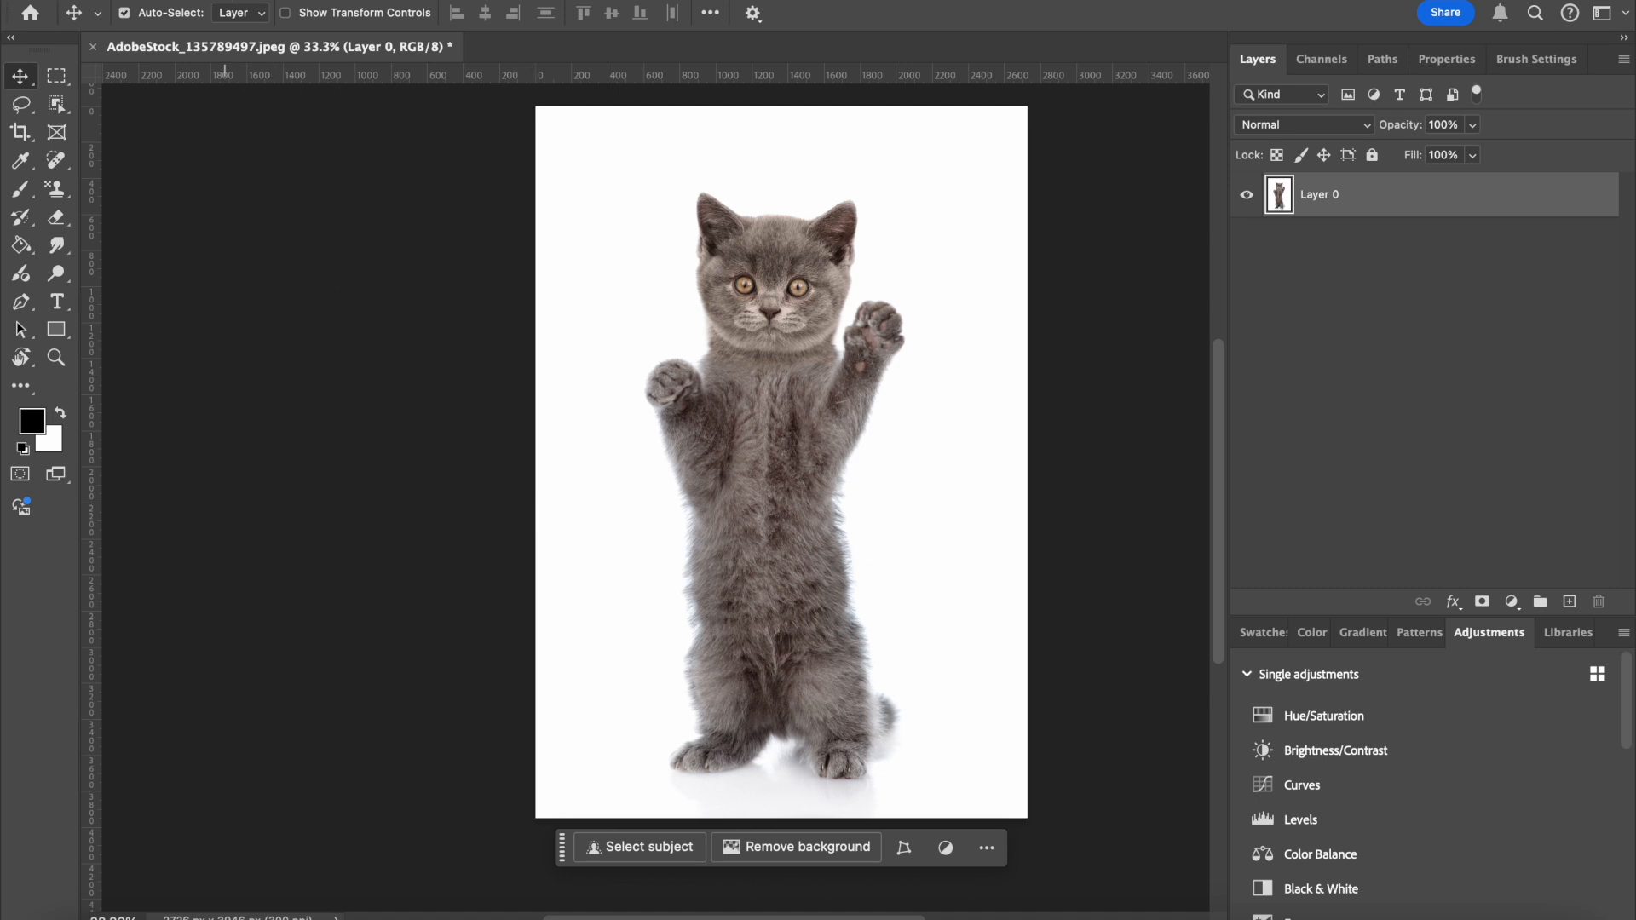
# Open the dress image AdobeStock_1019723659.png from the Downloads folder.
pyautogui.click(198, 1)
pyautogui.click(221, 7)
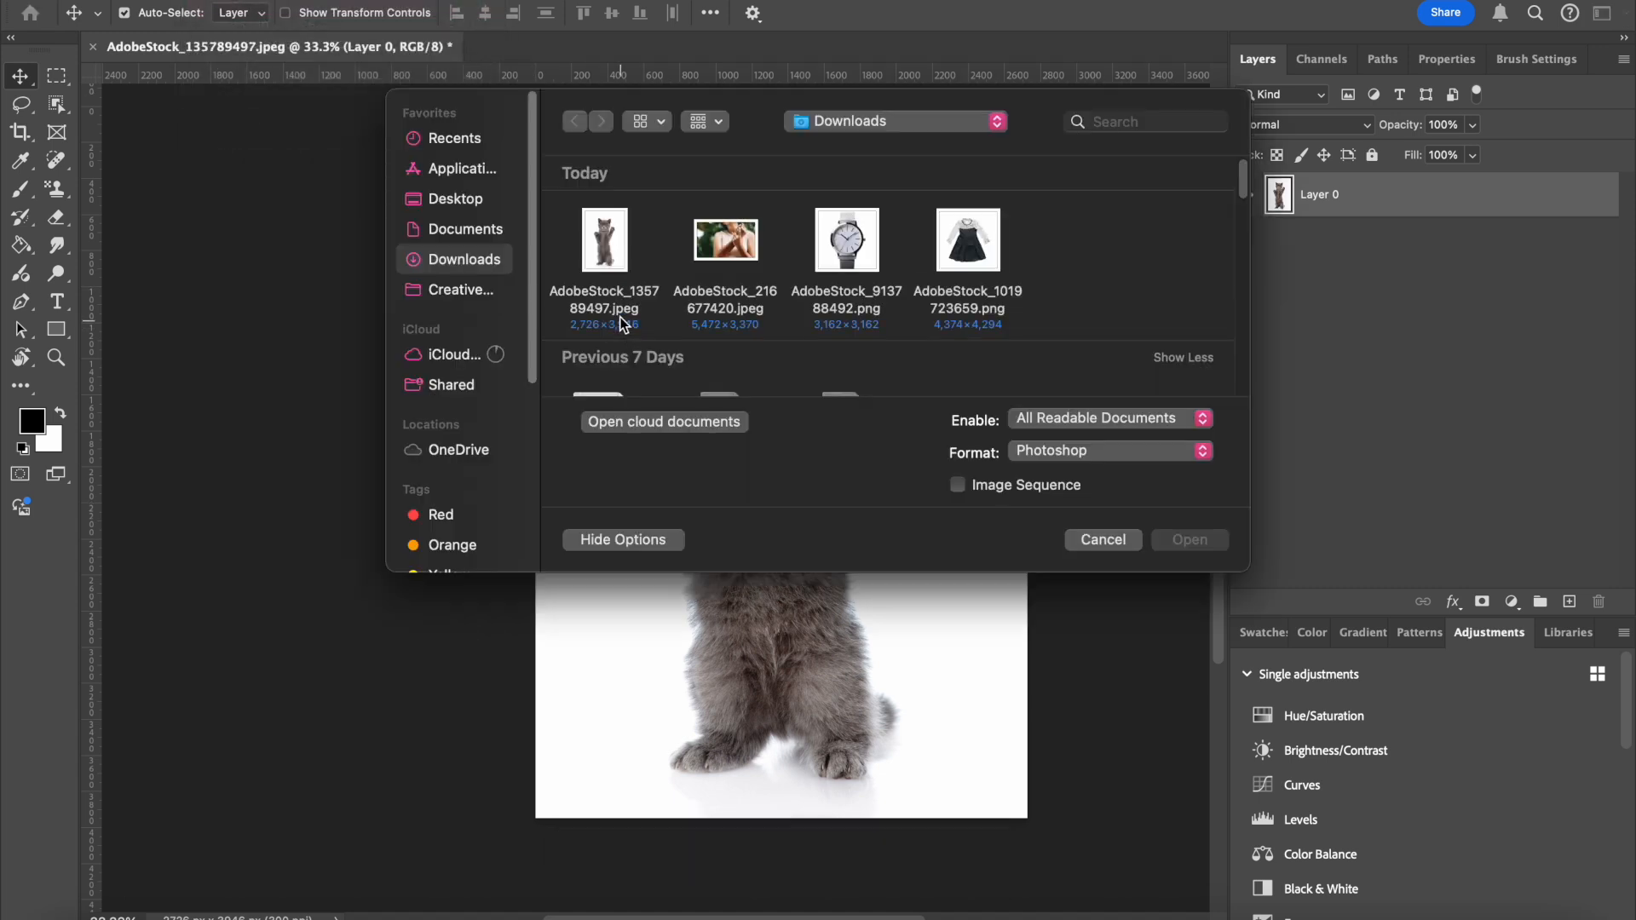
pyautogui.click(963, 248)
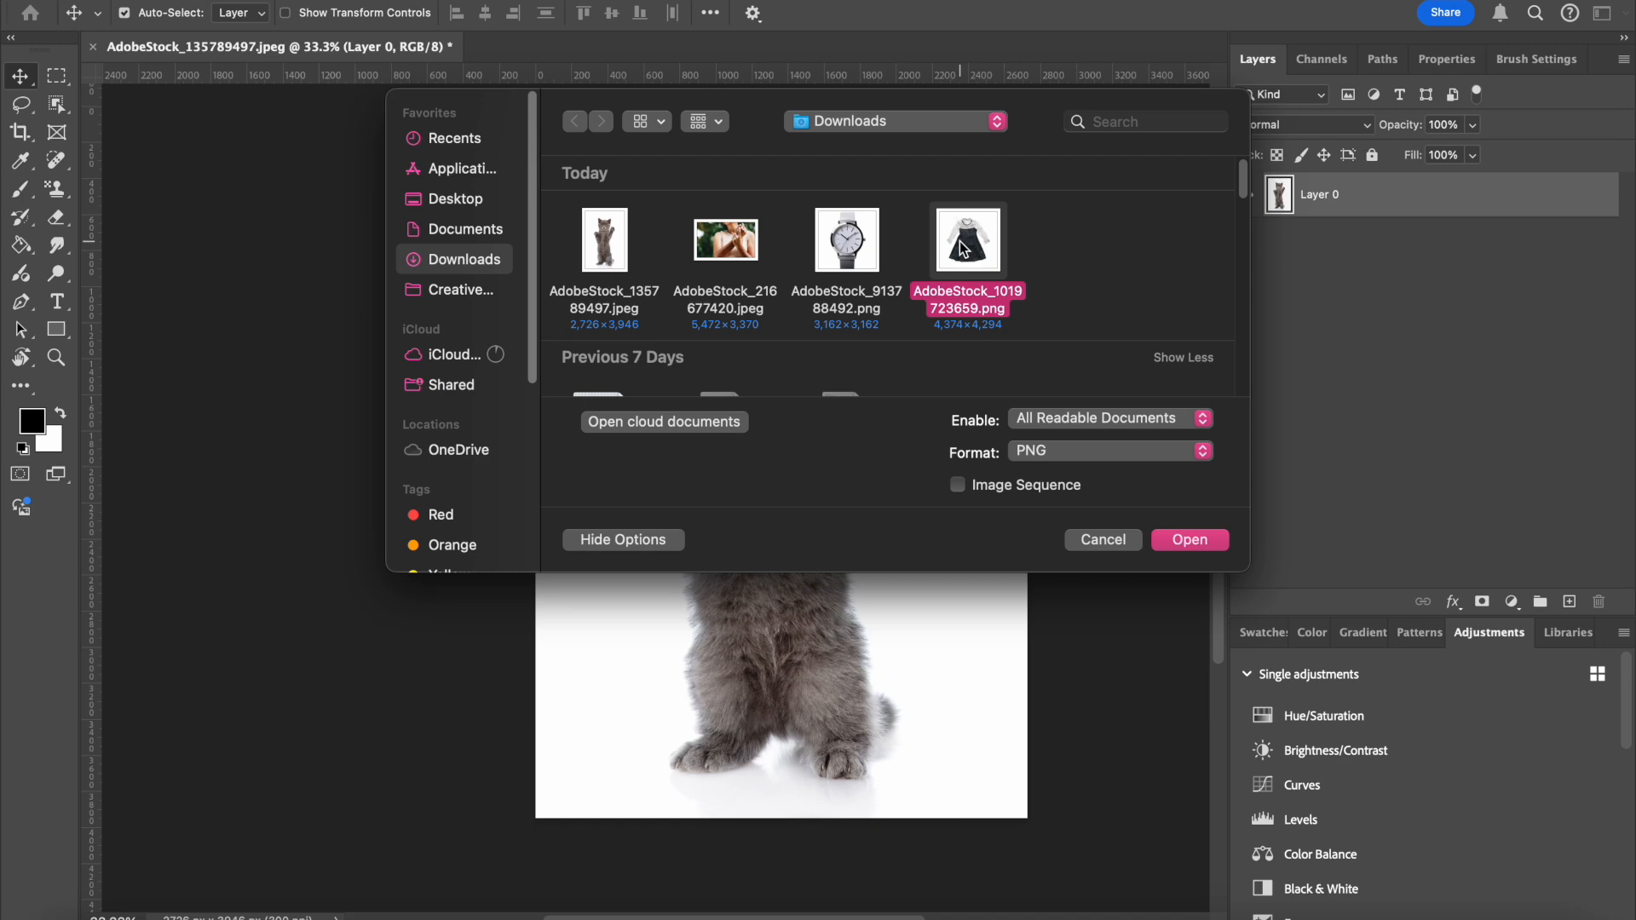
pyautogui.doubleClick(964, 249)
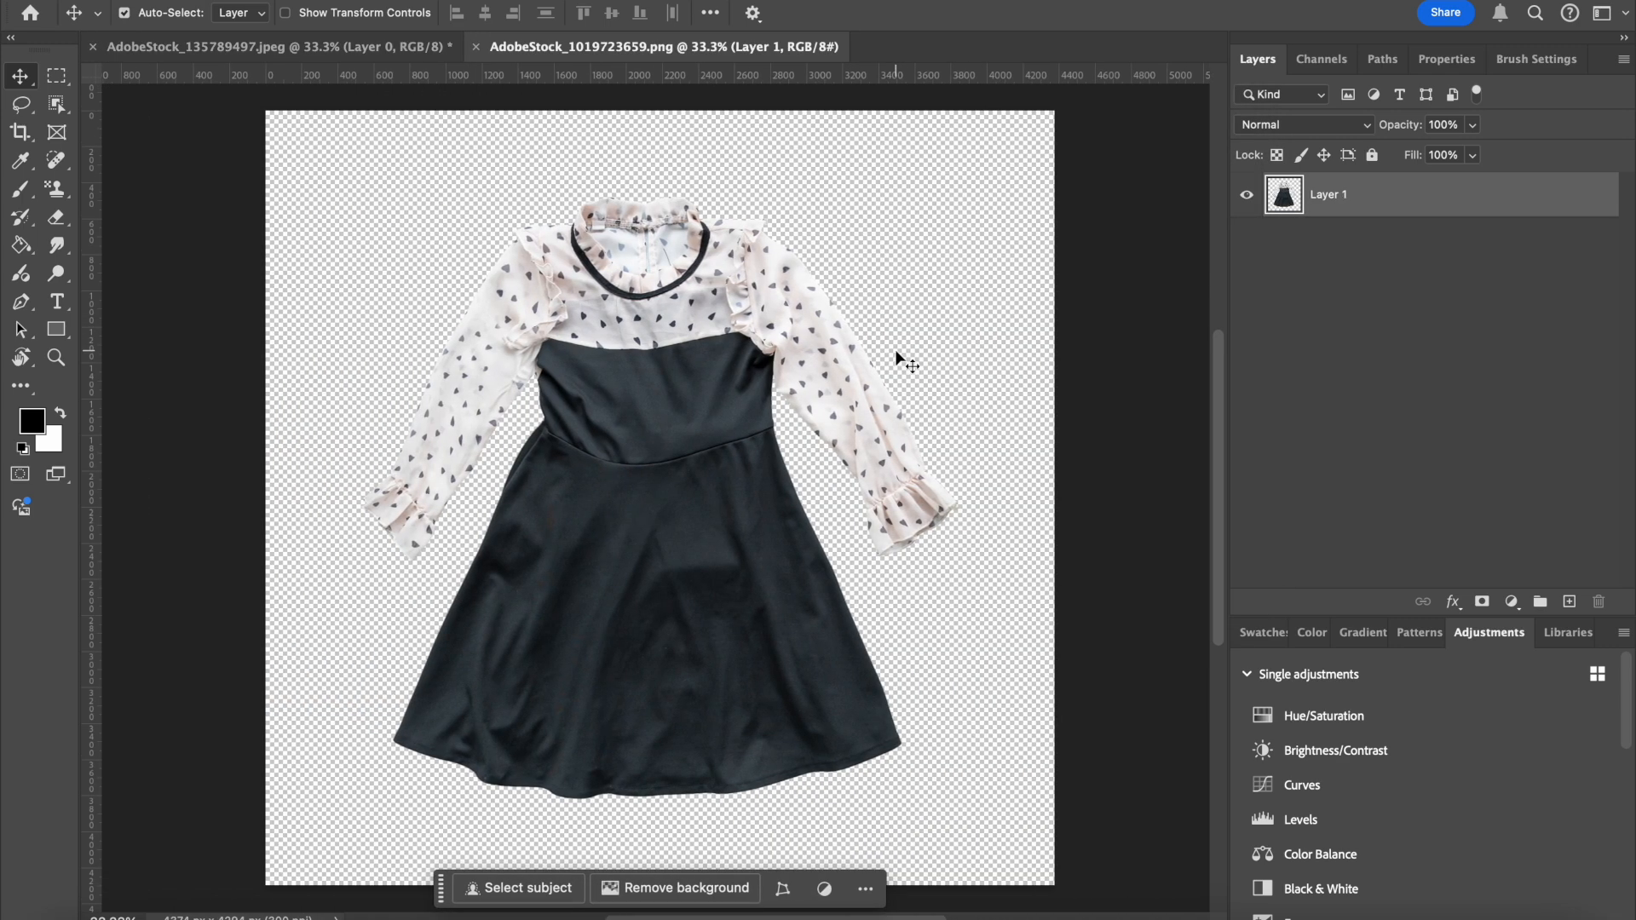
# Copy the dress into the kitten document as a new layer and move it over the kitten.
pyautogui.hscroll(-1, 895, 351)
pyautogui.moveTo(615, 447); pyautogui.dragTo(664, 484)
pyautogui.hscroll(-2, 959, 513)
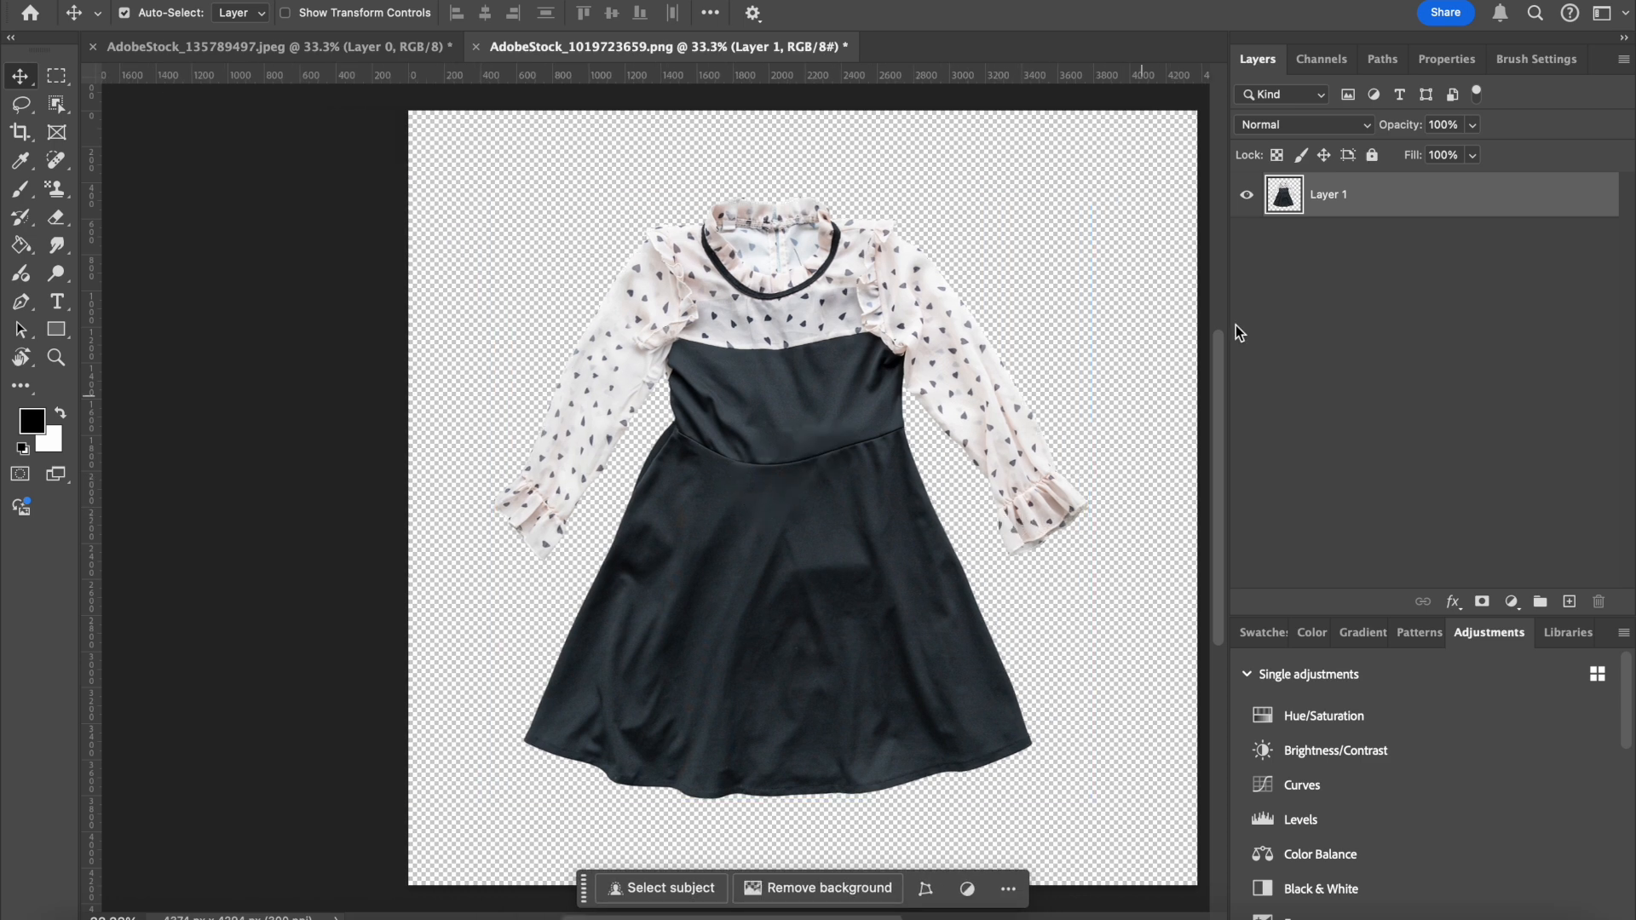
pyautogui.rightClick(784, 588)
pyautogui.click(1312, 298)
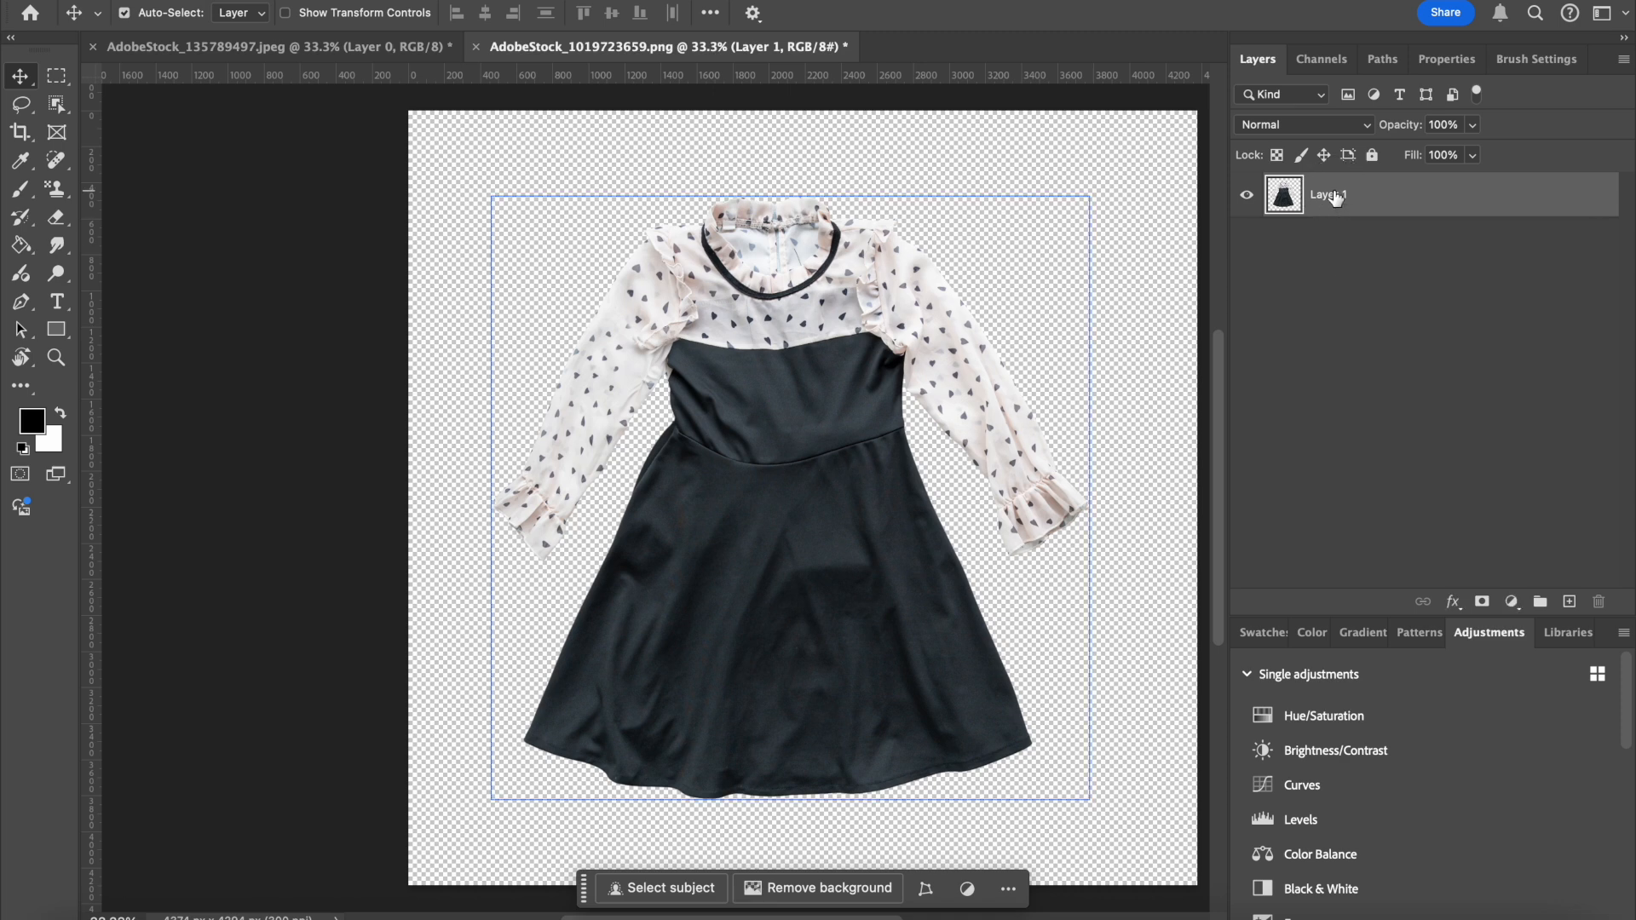
pyautogui.click(345, 47)
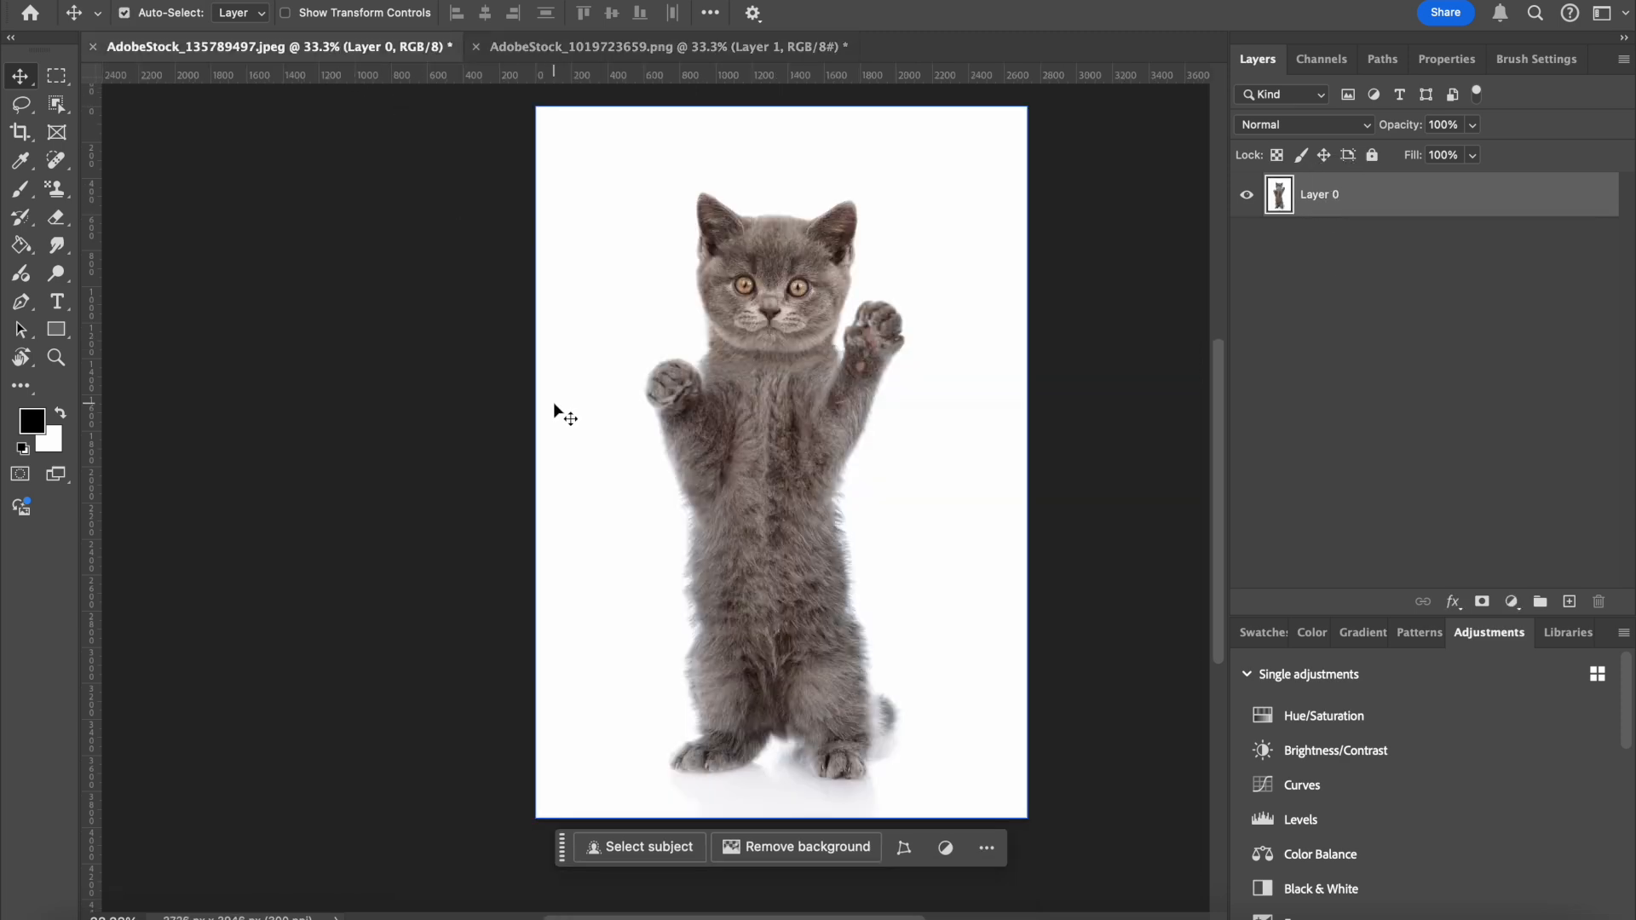
pyautogui.press('super+v')
pyautogui.hscroll(1, 937, 533)
pyautogui.moveTo(876, 551); pyautogui.dragTo(810, 519)
# Scale the dress to about 70.75% and position its collar just below the kitten's chin.
pyautogui.press('super+t')
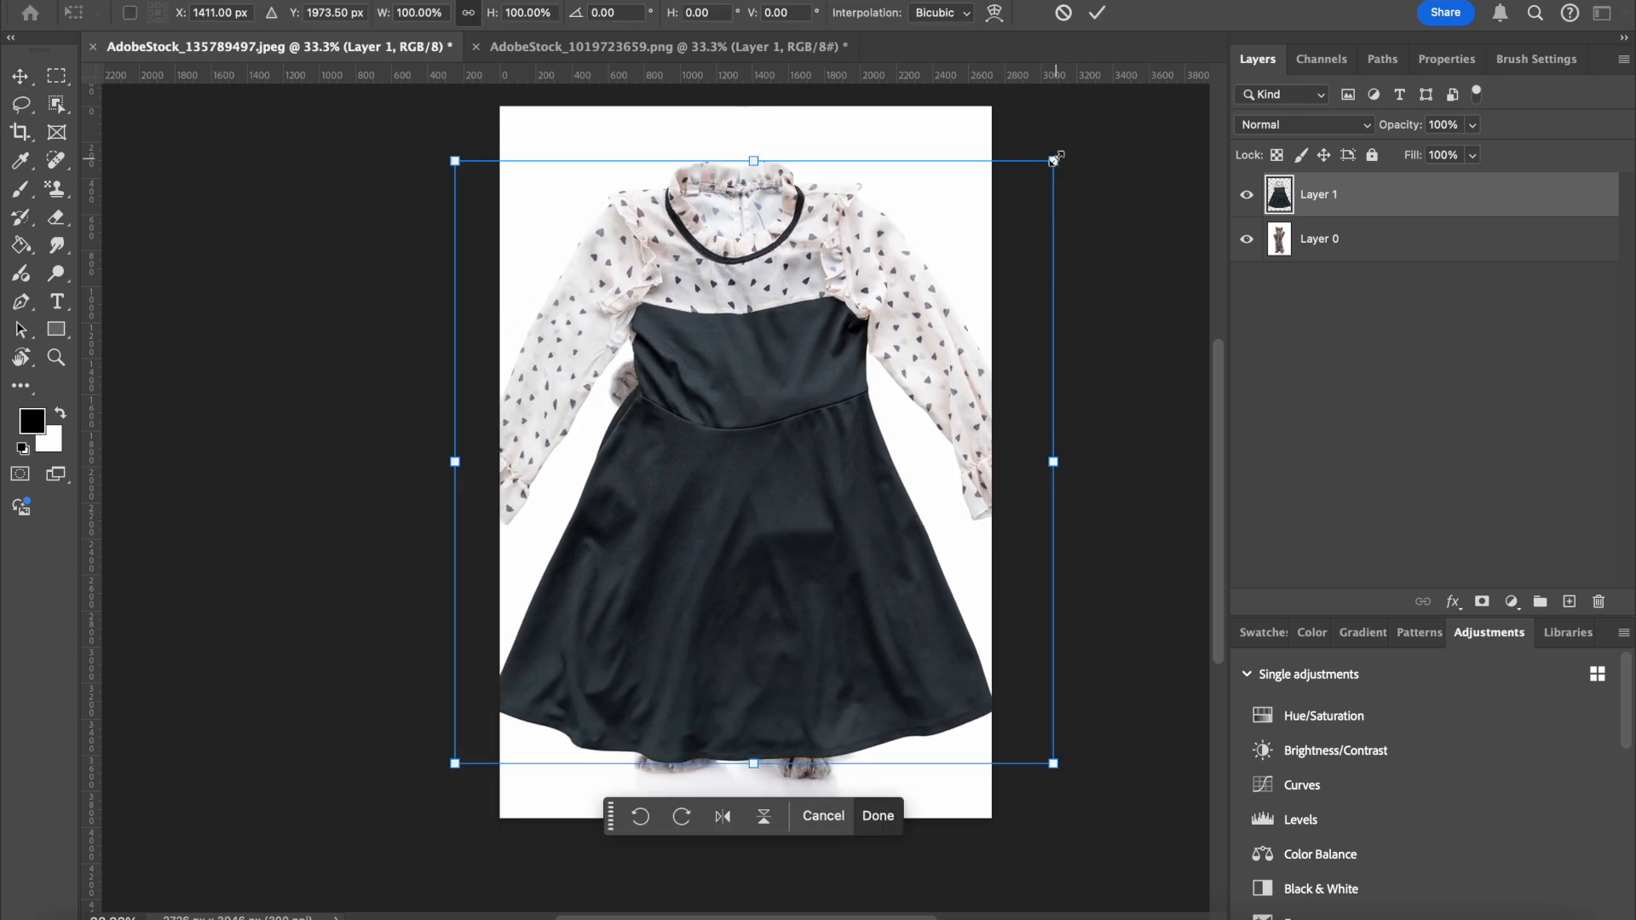
pyautogui.moveTo(1053, 161); pyautogui.dragTo(869, 346)
pyautogui.moveTo(746, 453); pyautogui.dragTo(828, 445)
pyautogui.moveTo(954, 340); pyautogui.dragTo(962, 330)
pyautogui.moveTo(845, 385); pyautogui.dragTo(837, 387)
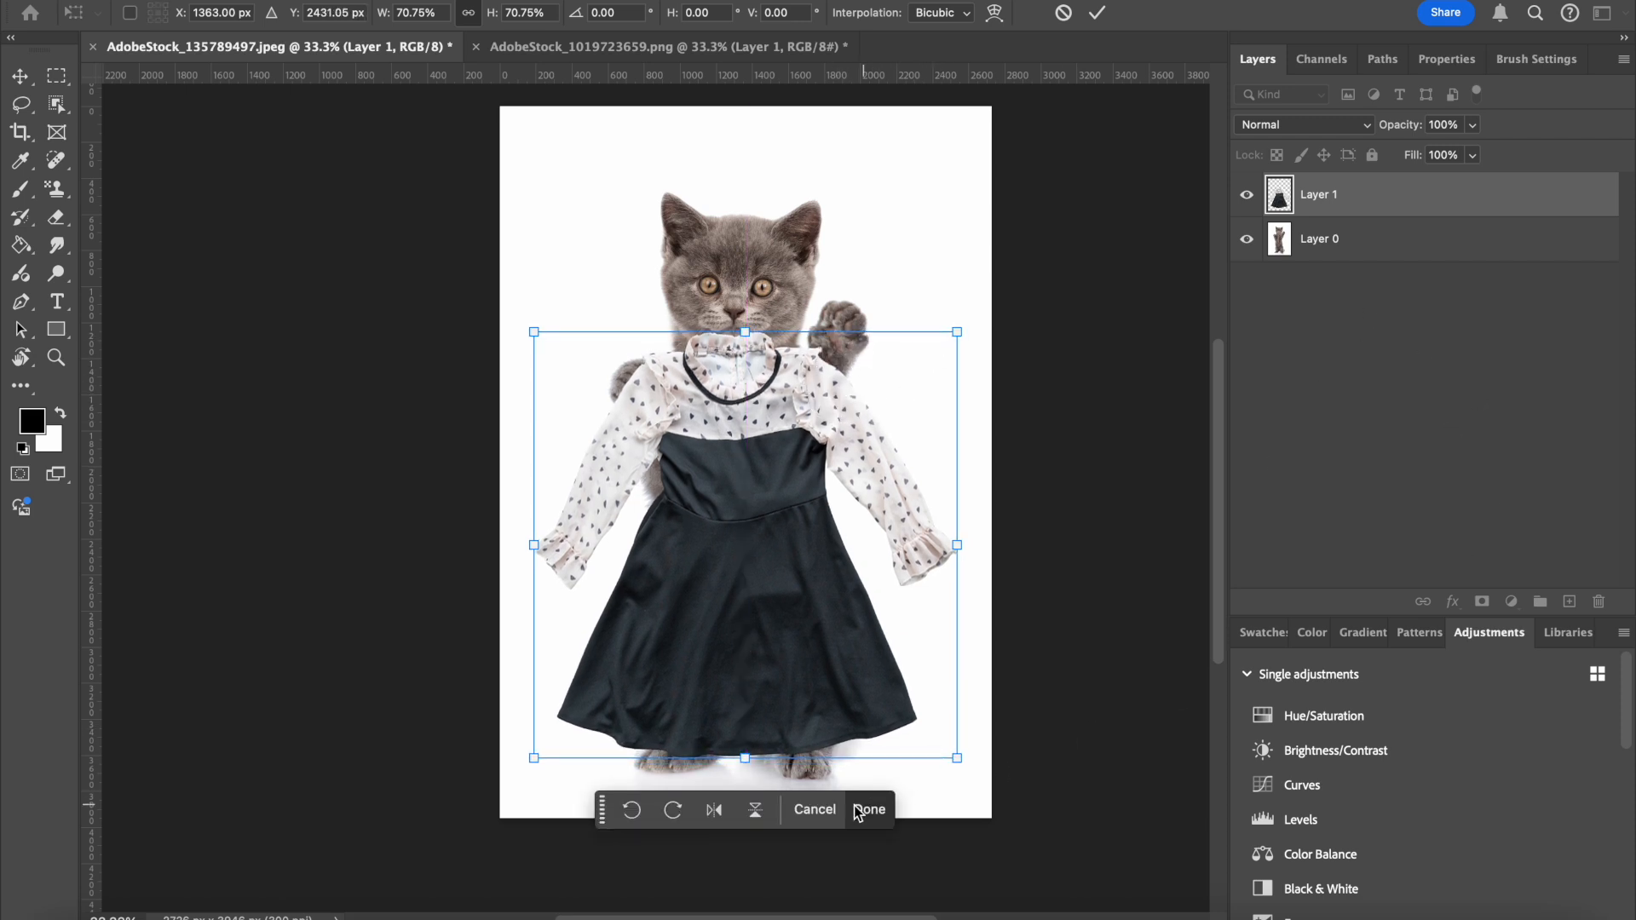
pyautogui.press('Return')
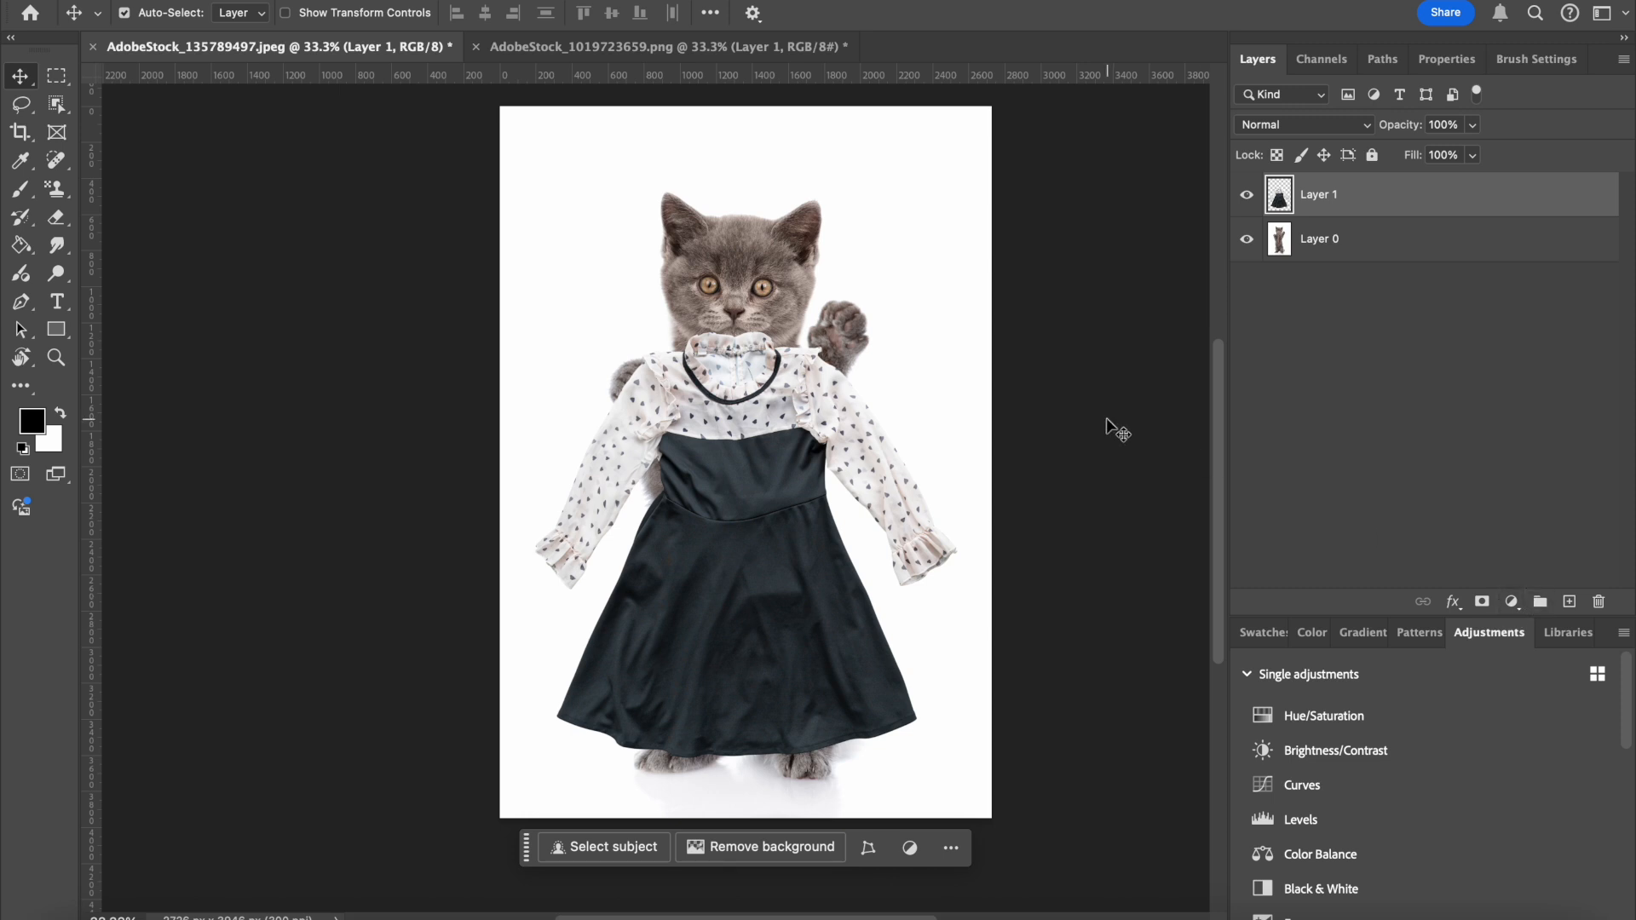
# Lower the dress layer's opacity to 60% and fine-tune its placement over the kitten's body.
pyautogui.click(1471, 125)
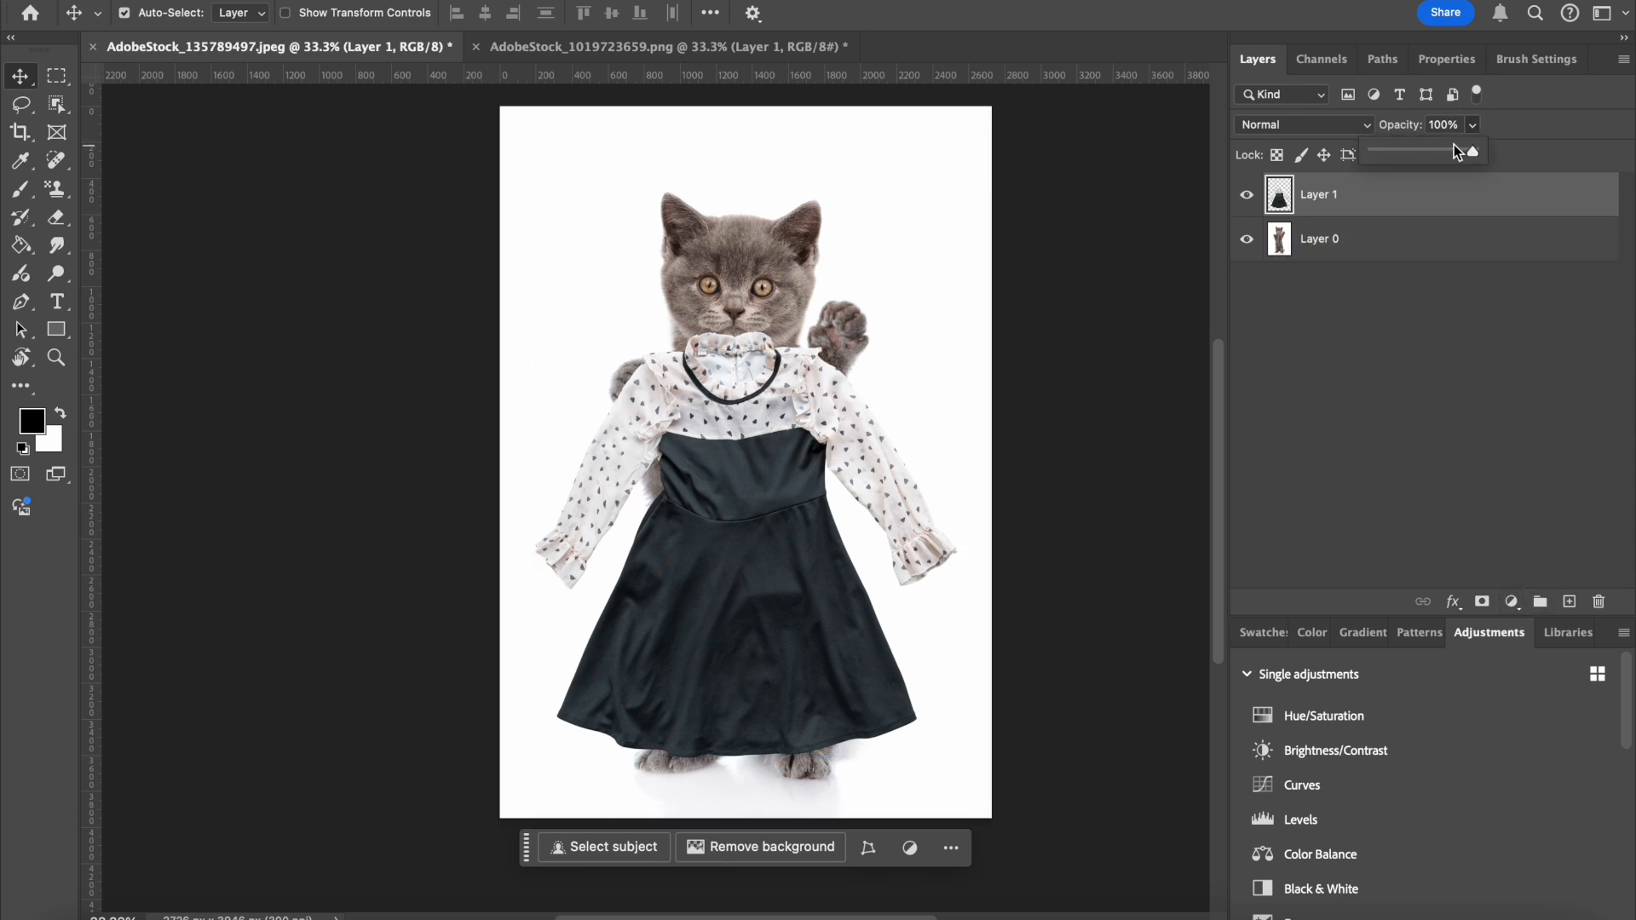
pyautogui.moveTo(1429, 152)
pyautogui.mouseDown()
pyautogui.moveTo(1413, 150)
pyautogui.moveTo(1434, 150)
pyautogui.mouseUp()
pyautogui.moveTo(716, 392); pyautogui.dragTo(716, 389)
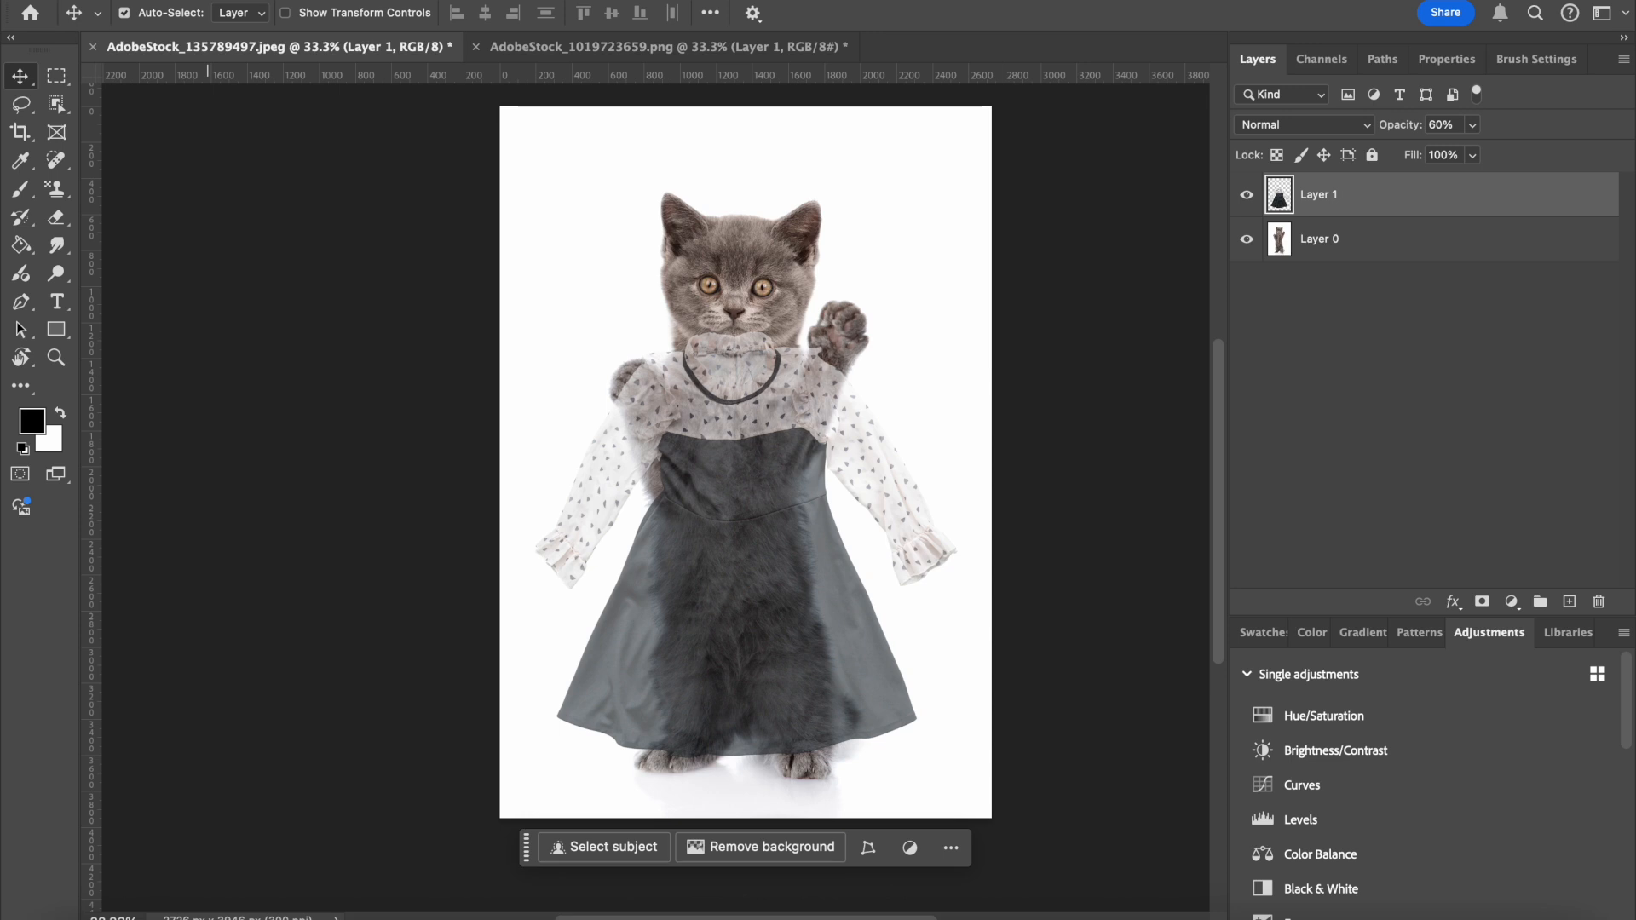
# Start Puppet Warp on the dress and place pins on both sides of the neckline and waist.
pyautogui.click(207, 2)
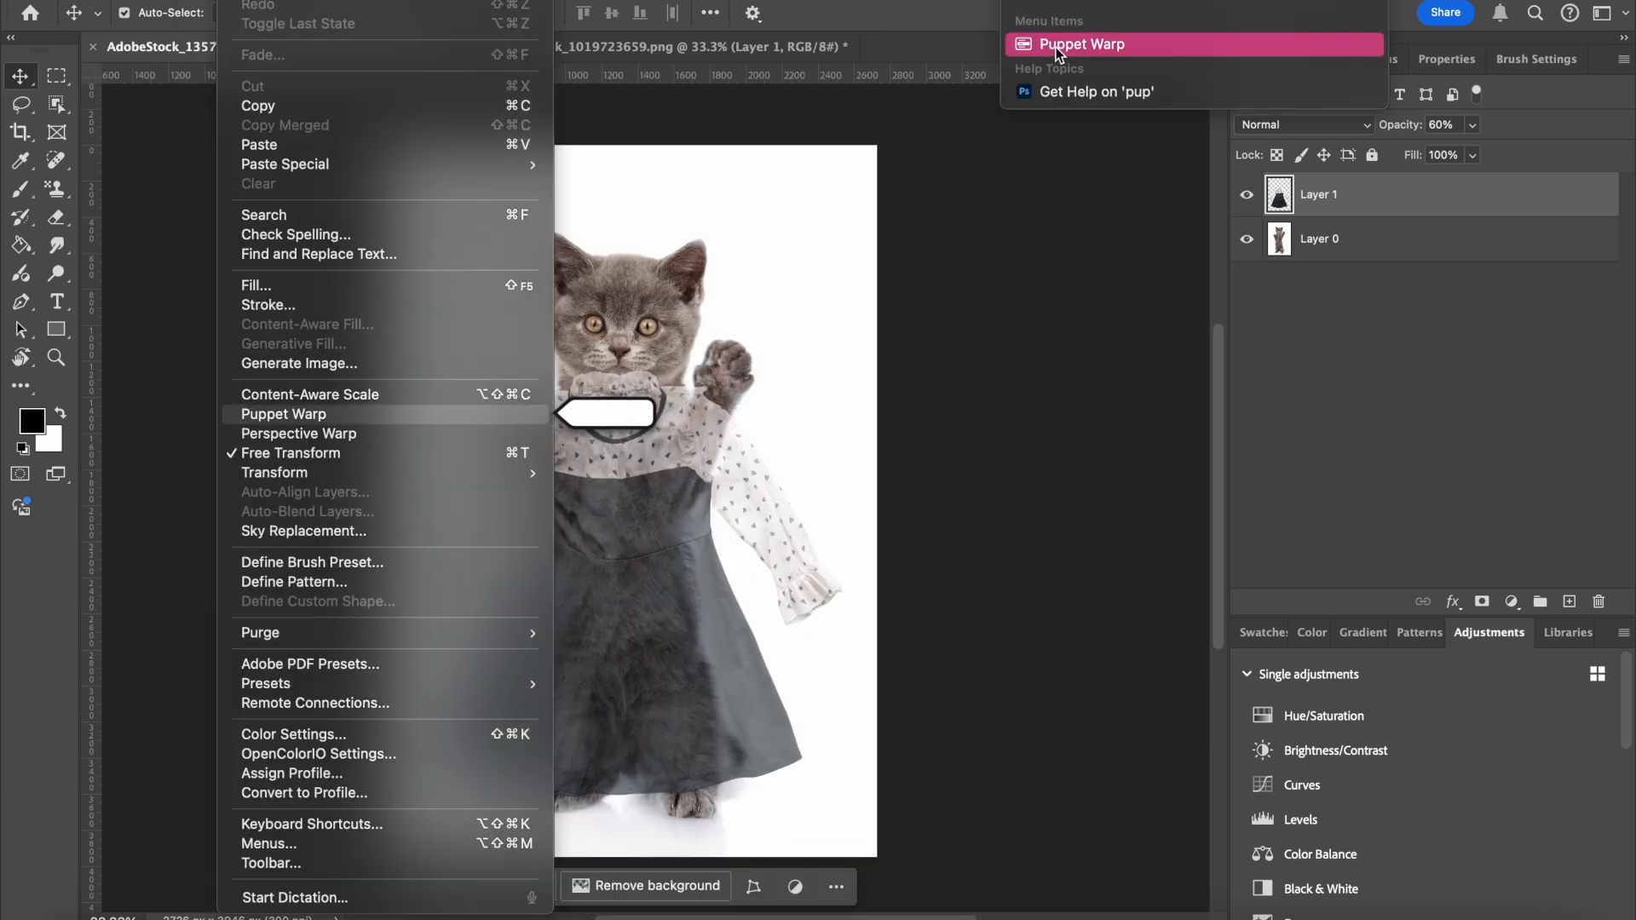
pyautogui.click(1055, 46)
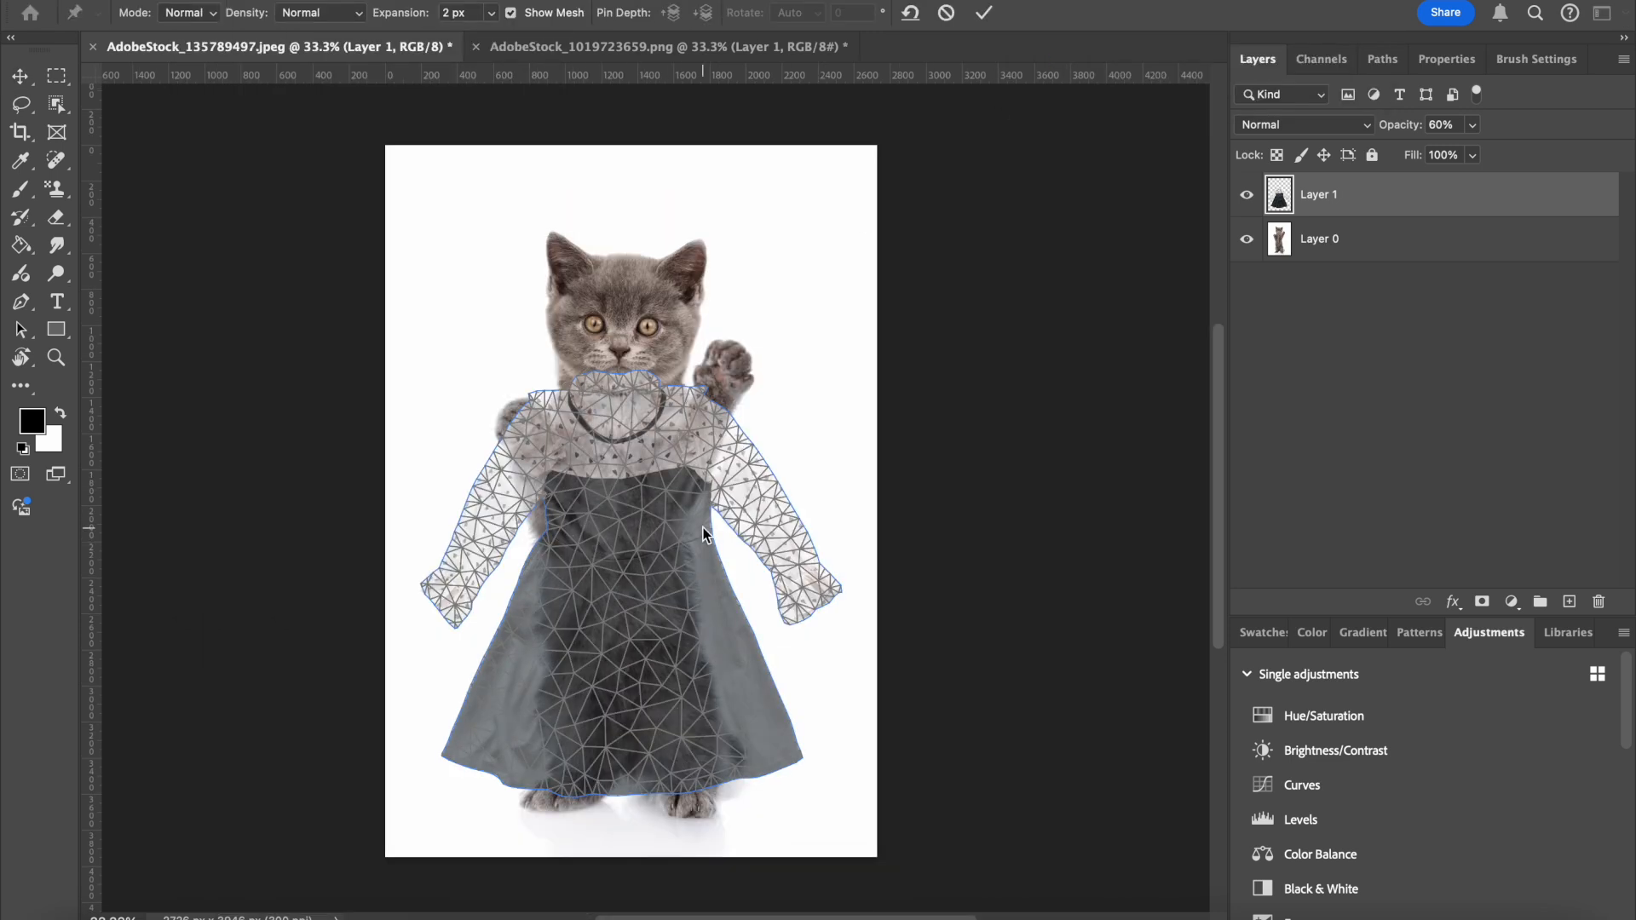
pyautogui.scroll(5, 703, 529)
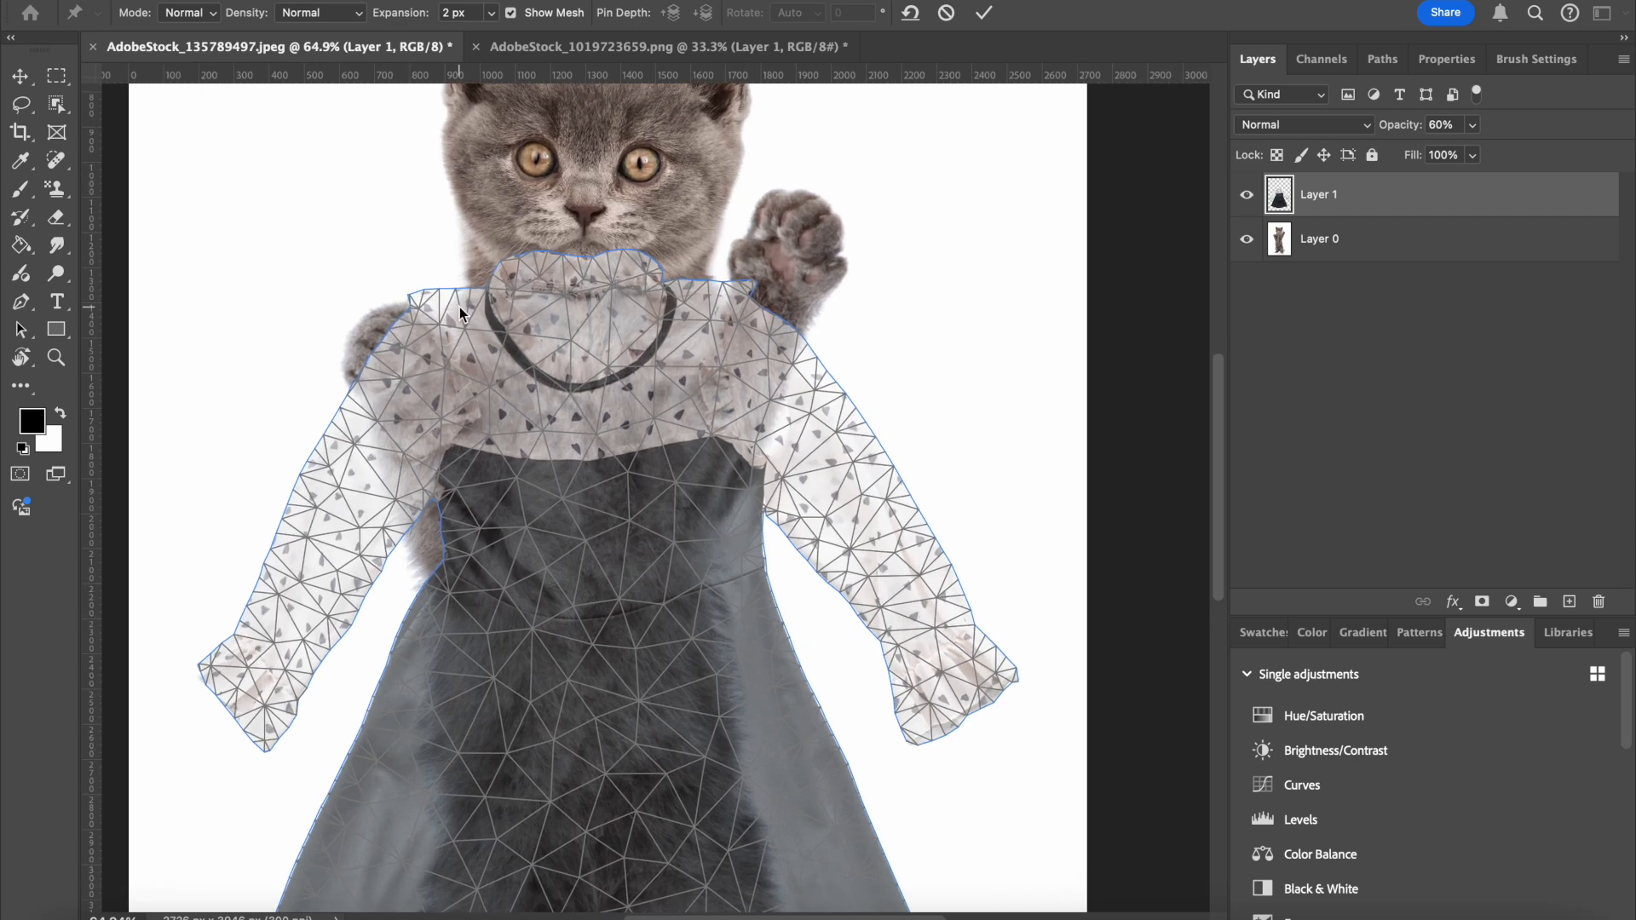
pyautogui.scroll(3, 458, 307)
pyautogui.click(421, 220)
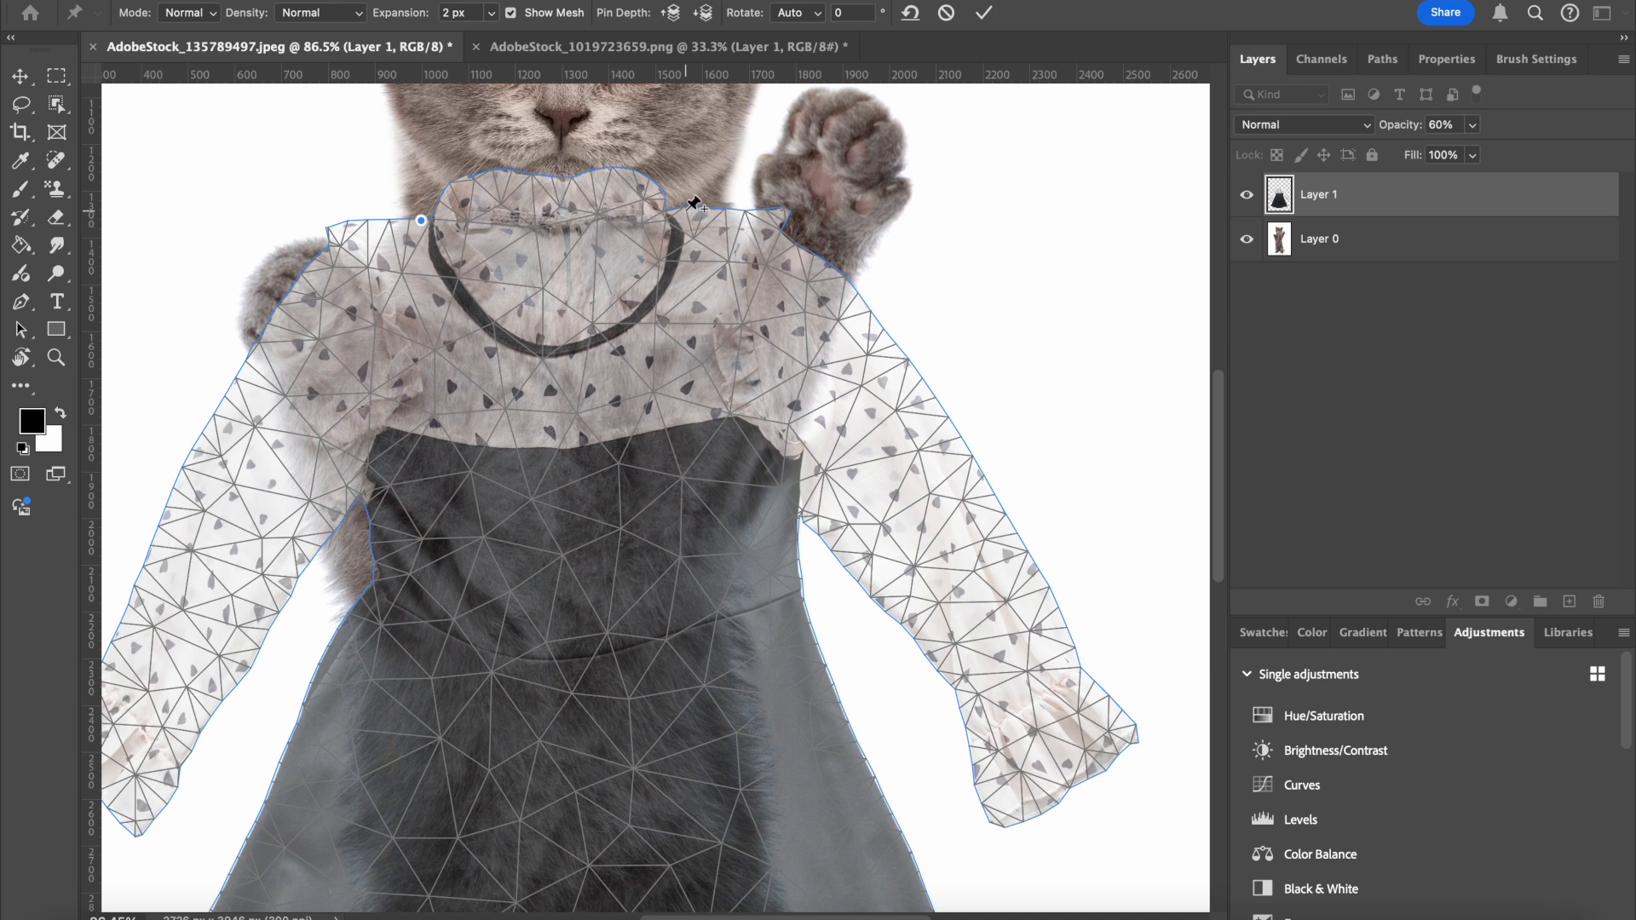
pyautogui.scroll(-5, 889, 324)
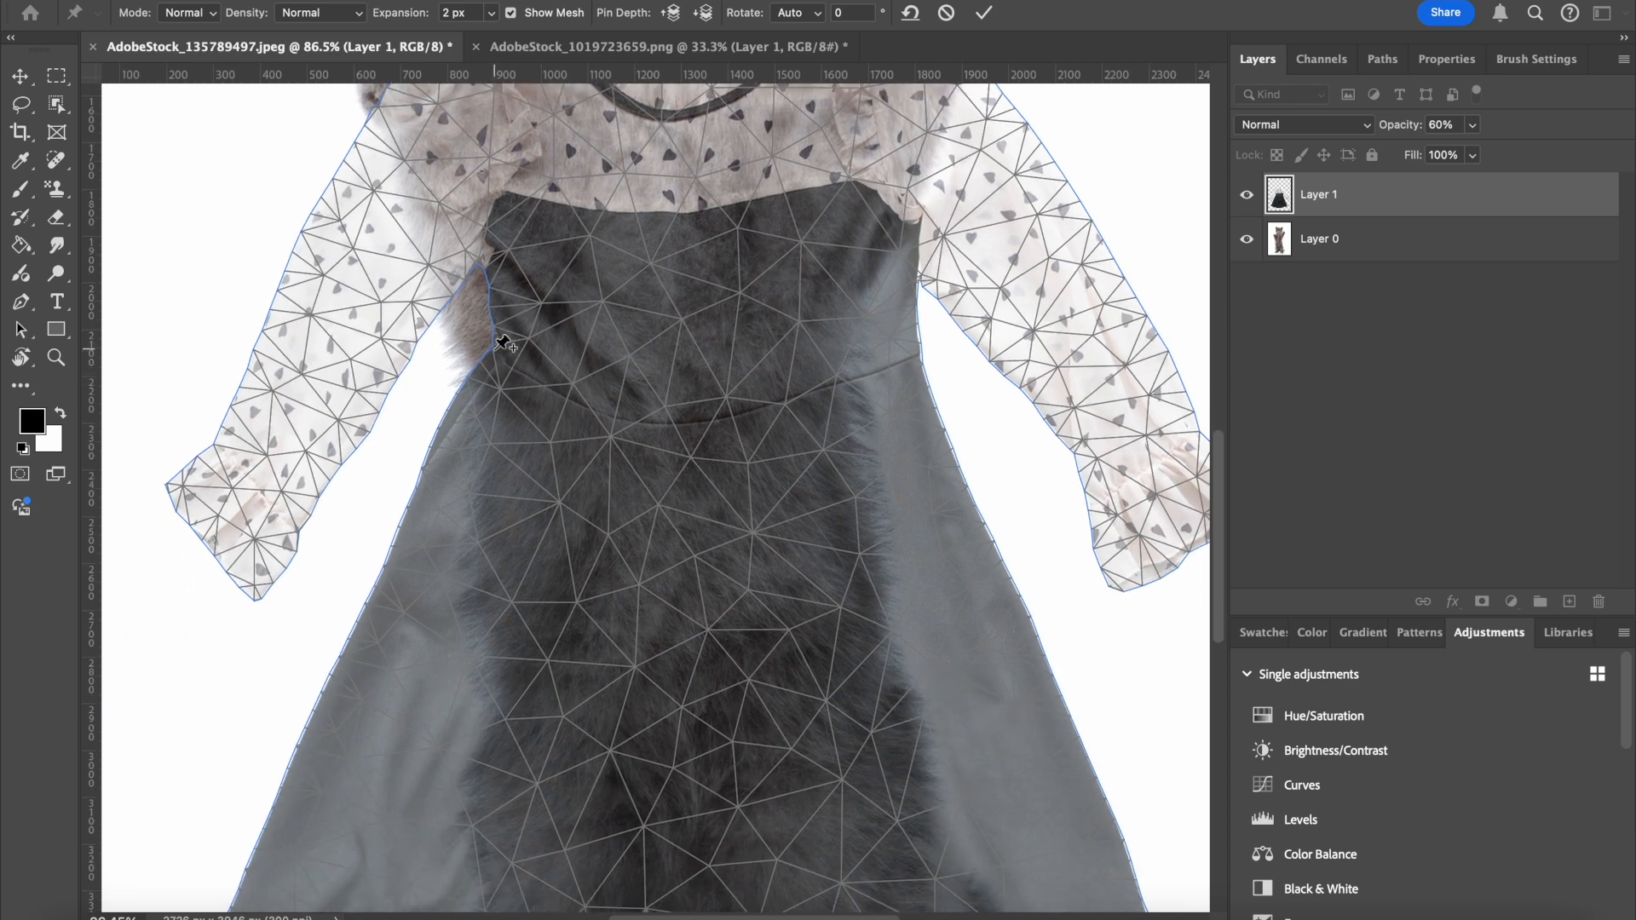
pyautogui.scroll(3, 784, 315)
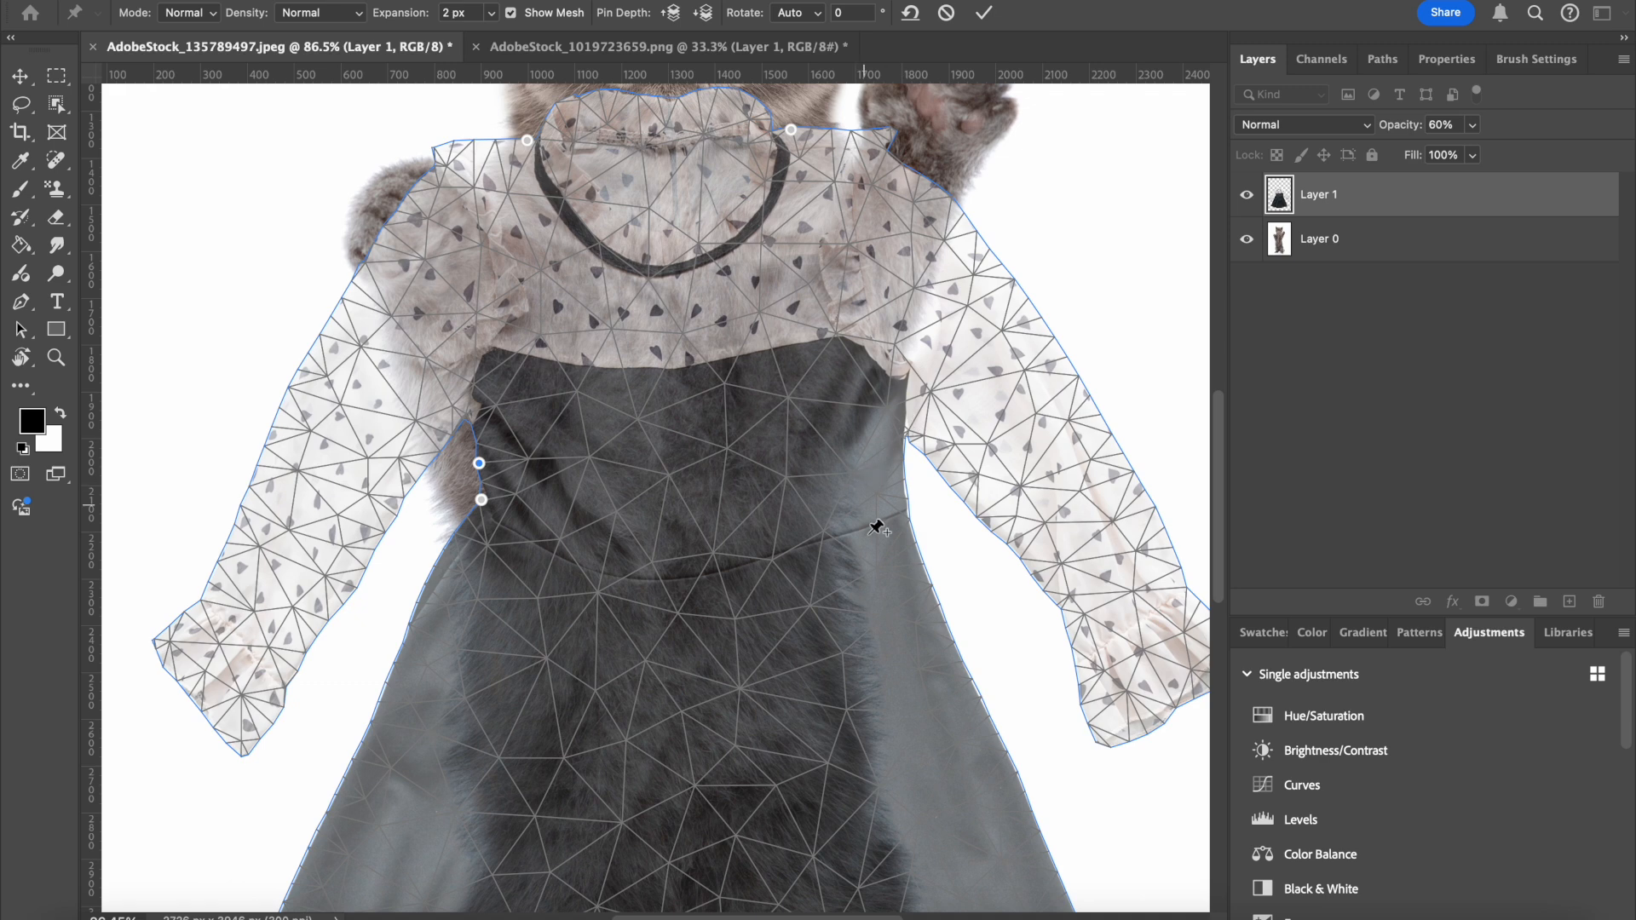
pyautogui.scroll(-1, 882, 570)
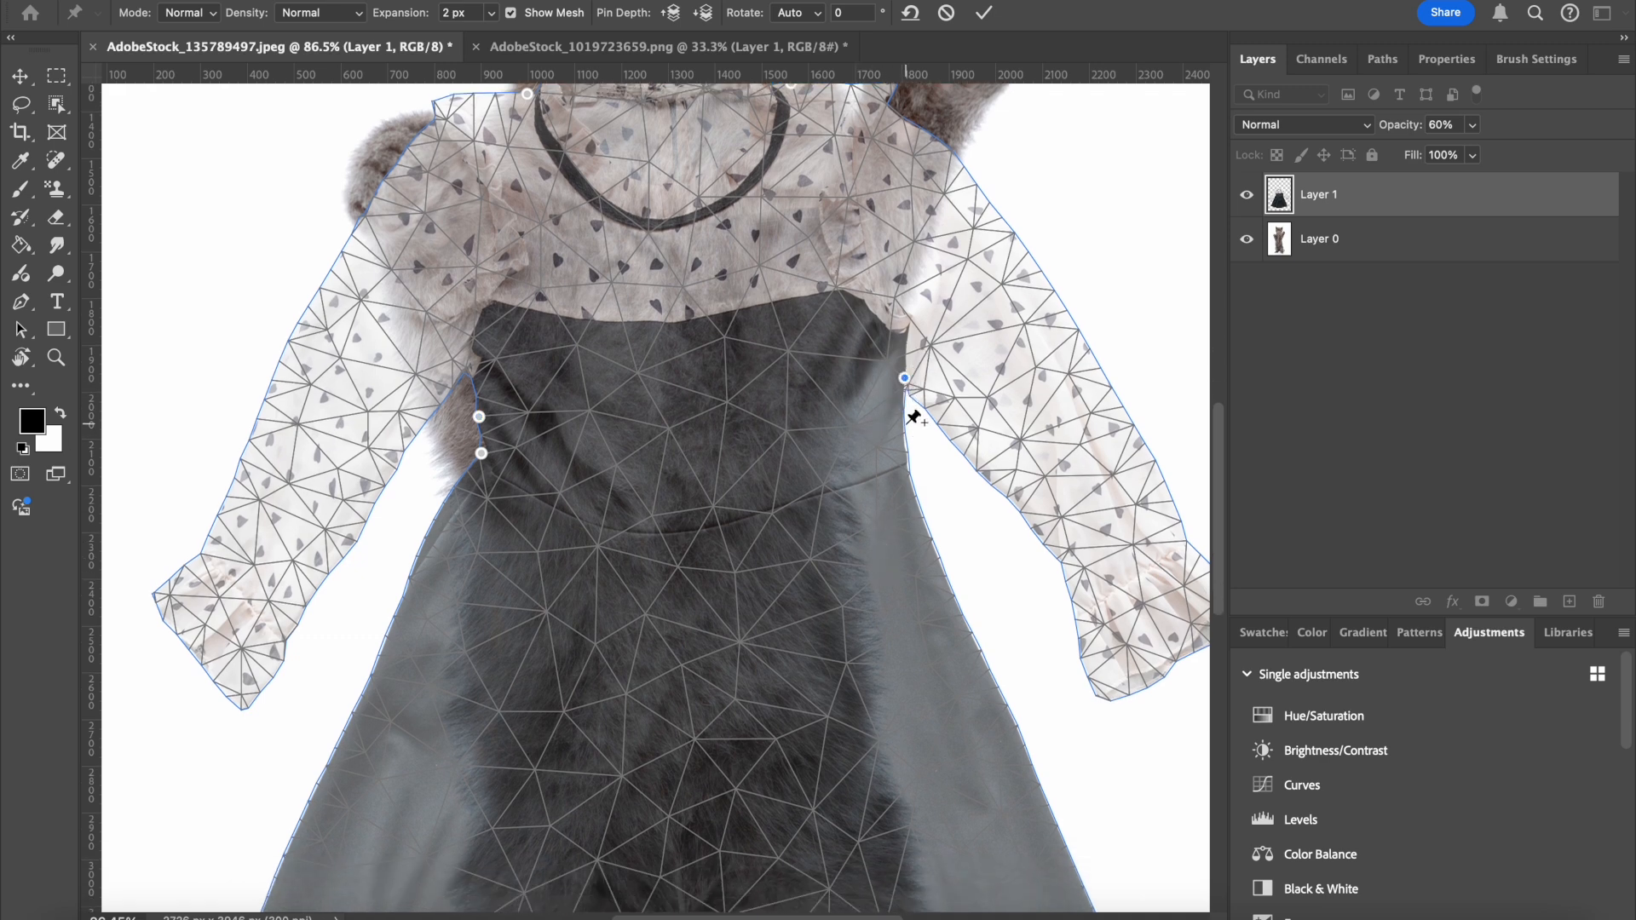
pyautogui.scroll(-5, 920, 529)
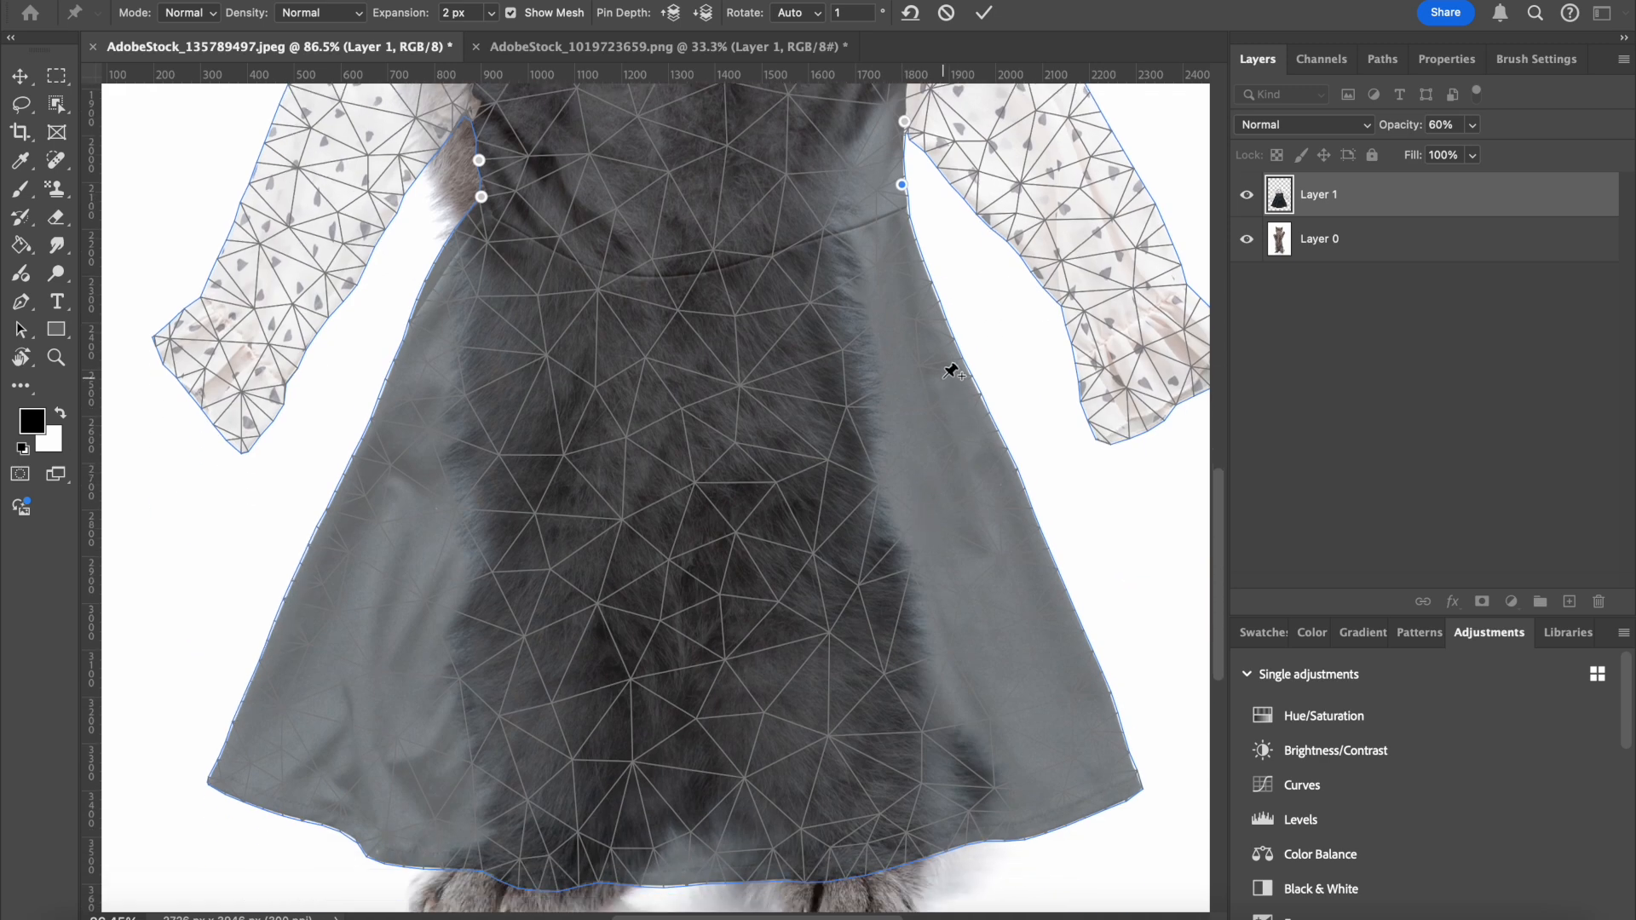
# Spread anchor pins across the skirt from the waist down to the hem.
pyautogui.click(461, 508)
pyautogui.click(584, 540)
pyautogui.click(583, 660)
pyautogui.click(782, 475)
pyautogui.click(819, 669)
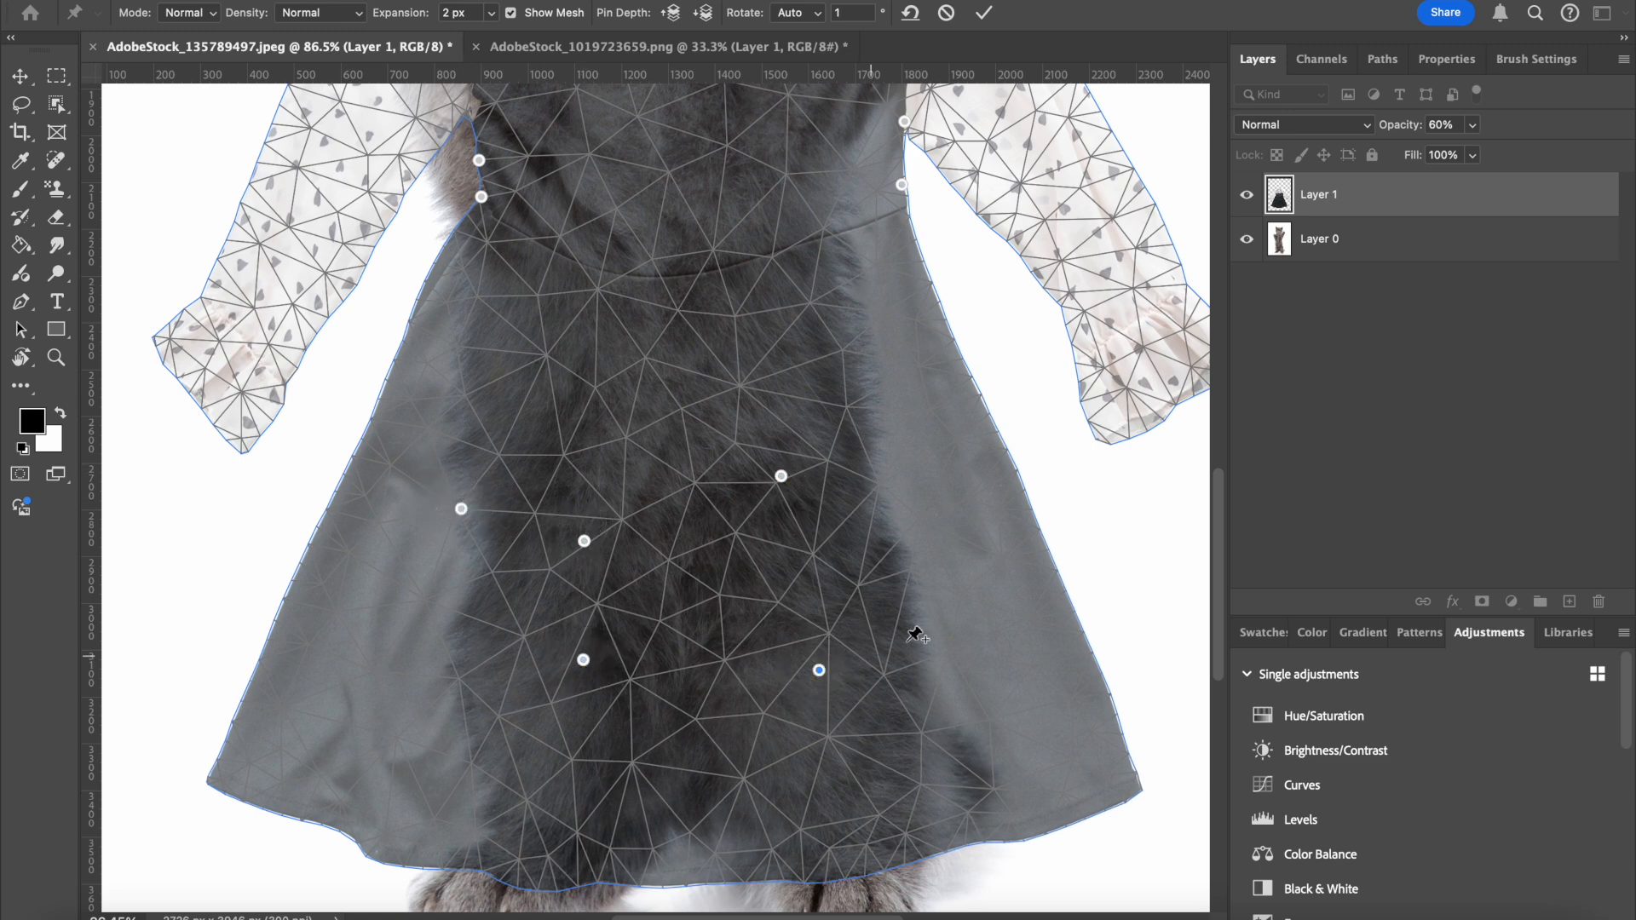
pyautogui.click(921, 750)
pyautogui.click(581, 772)
pyautogui.click(422, 796)
pyautogui.click(382, 750)
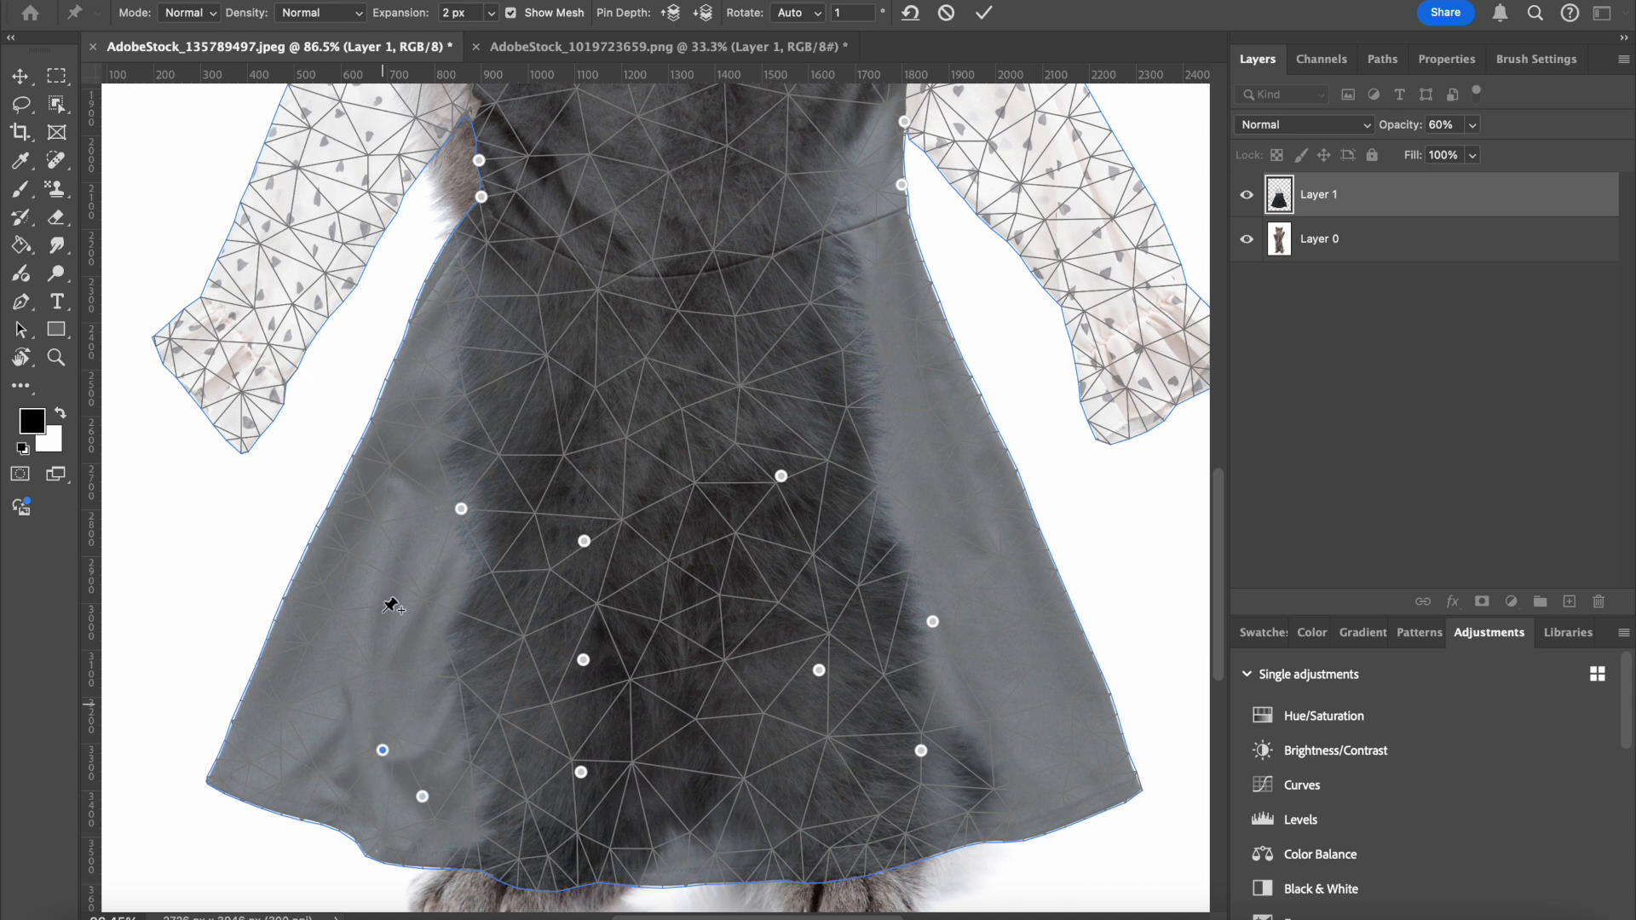
pyautogui.click(330, 624)
pyautogui.click(500, 411)
pyautogui.click(518, 277)
pyautogui.scroll(-1, 692, 452)
pyautogui.scroll(3, 692, 547)
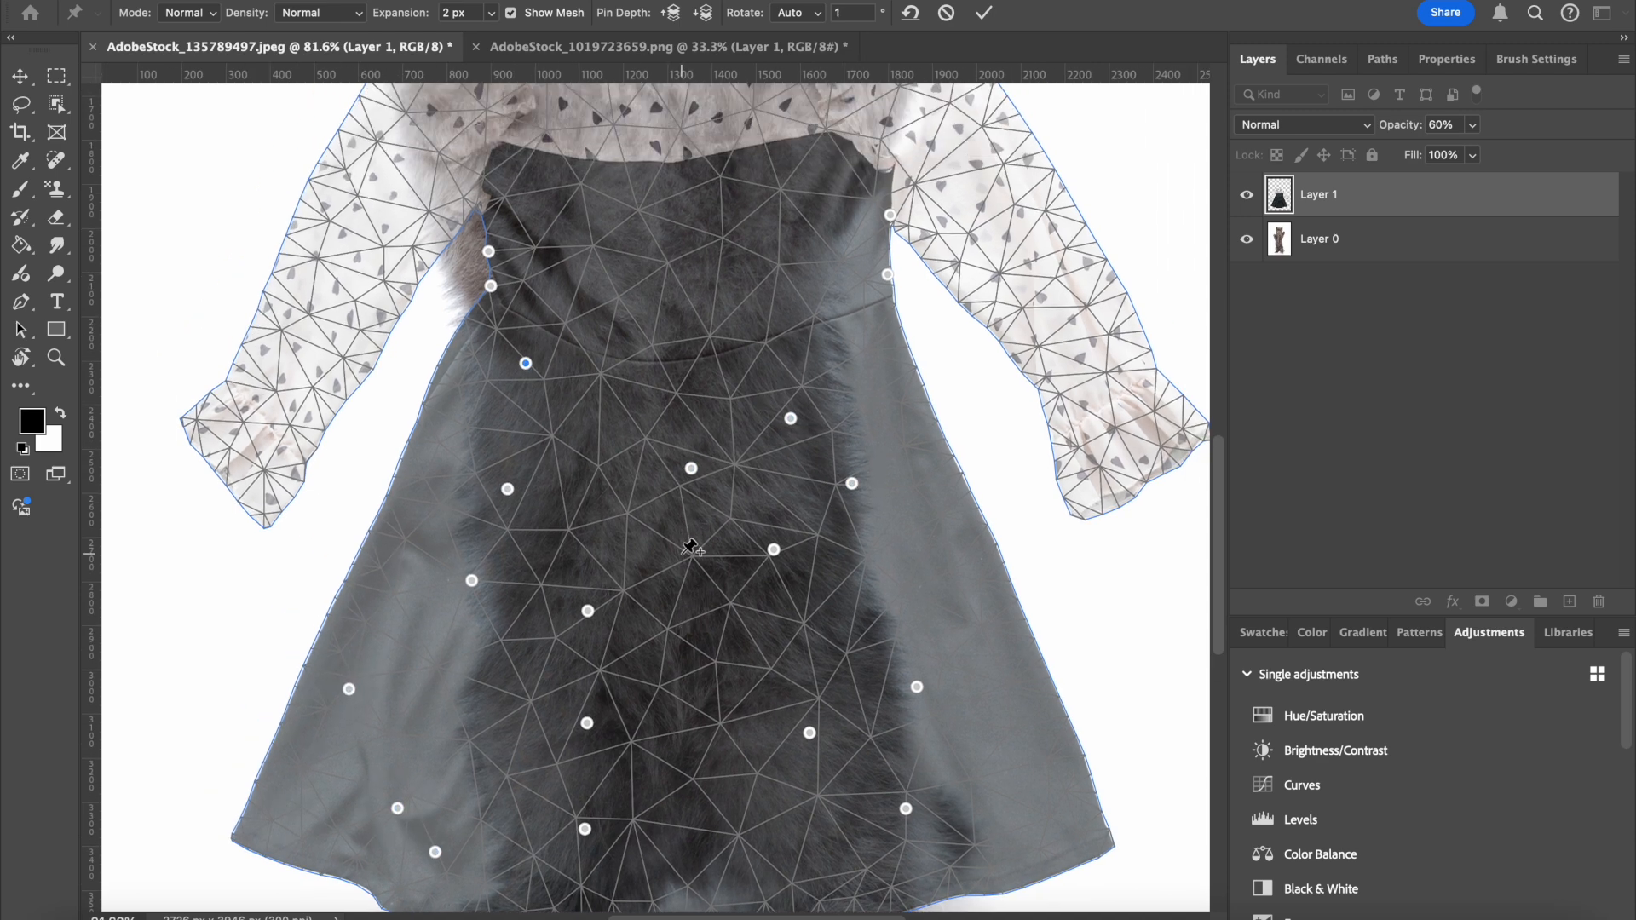
# Place pins along the dress's shoulders, upper sleeves and underarm.
pyautogui.scroll(2, 679, 576)
pyautogui.hscroll(-2, 613, 369)
pyautogui.scroll(1, 612, 369)
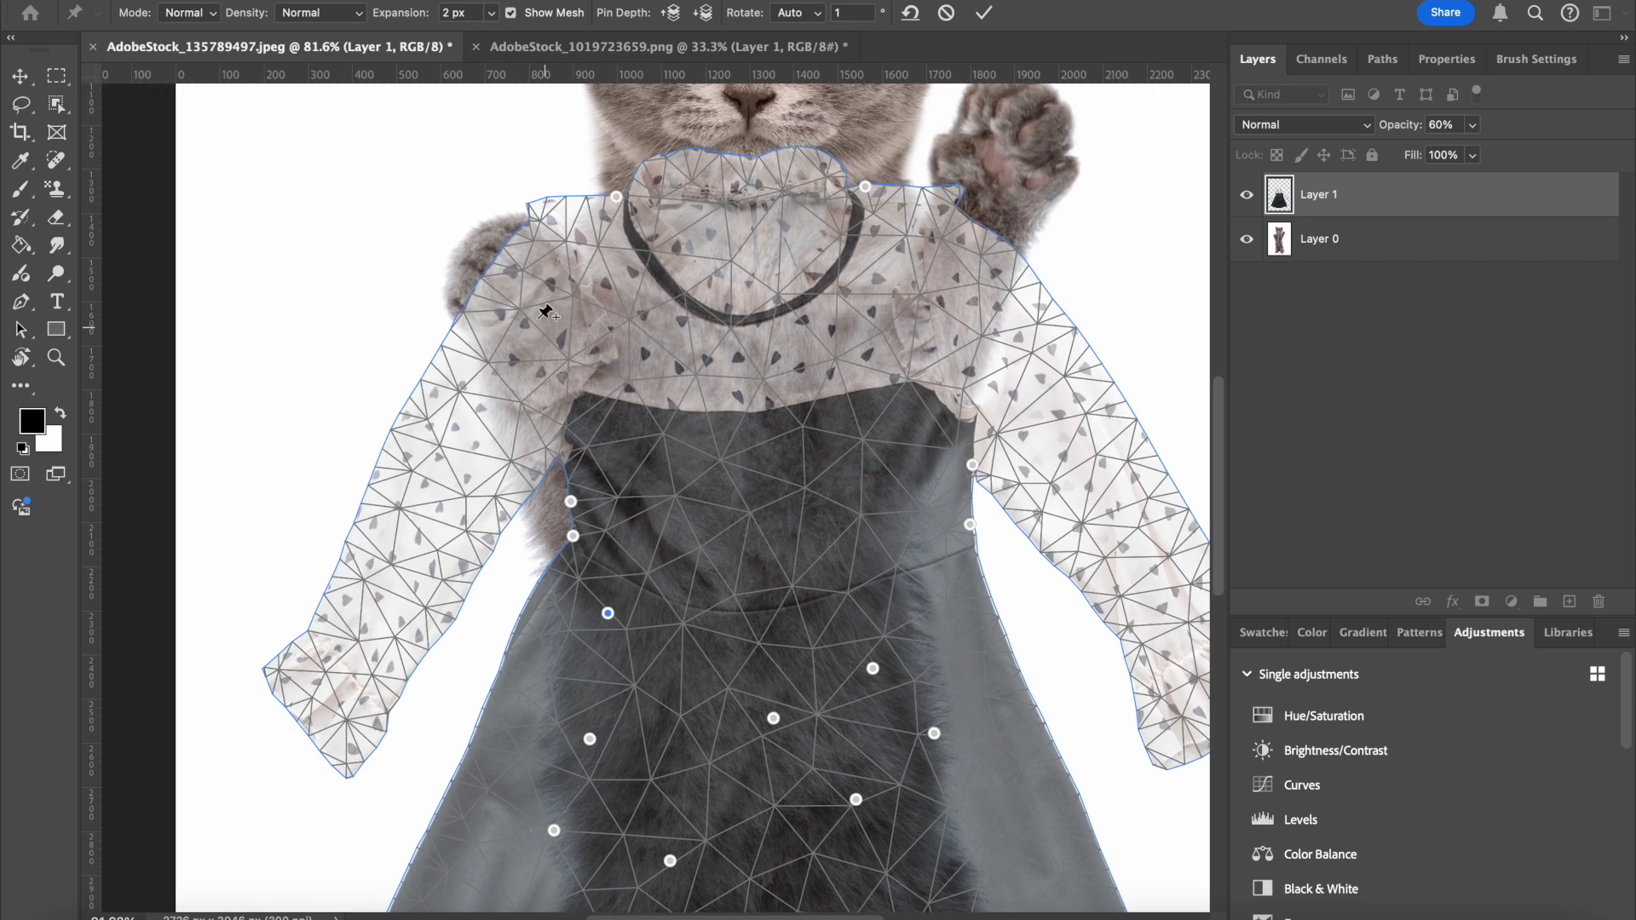
pyautogui.click(529, 206)
pyautogui.click(484, 288)
pyautogui.click(453, 347)
pyautogui.scroll(2, 656, 230)
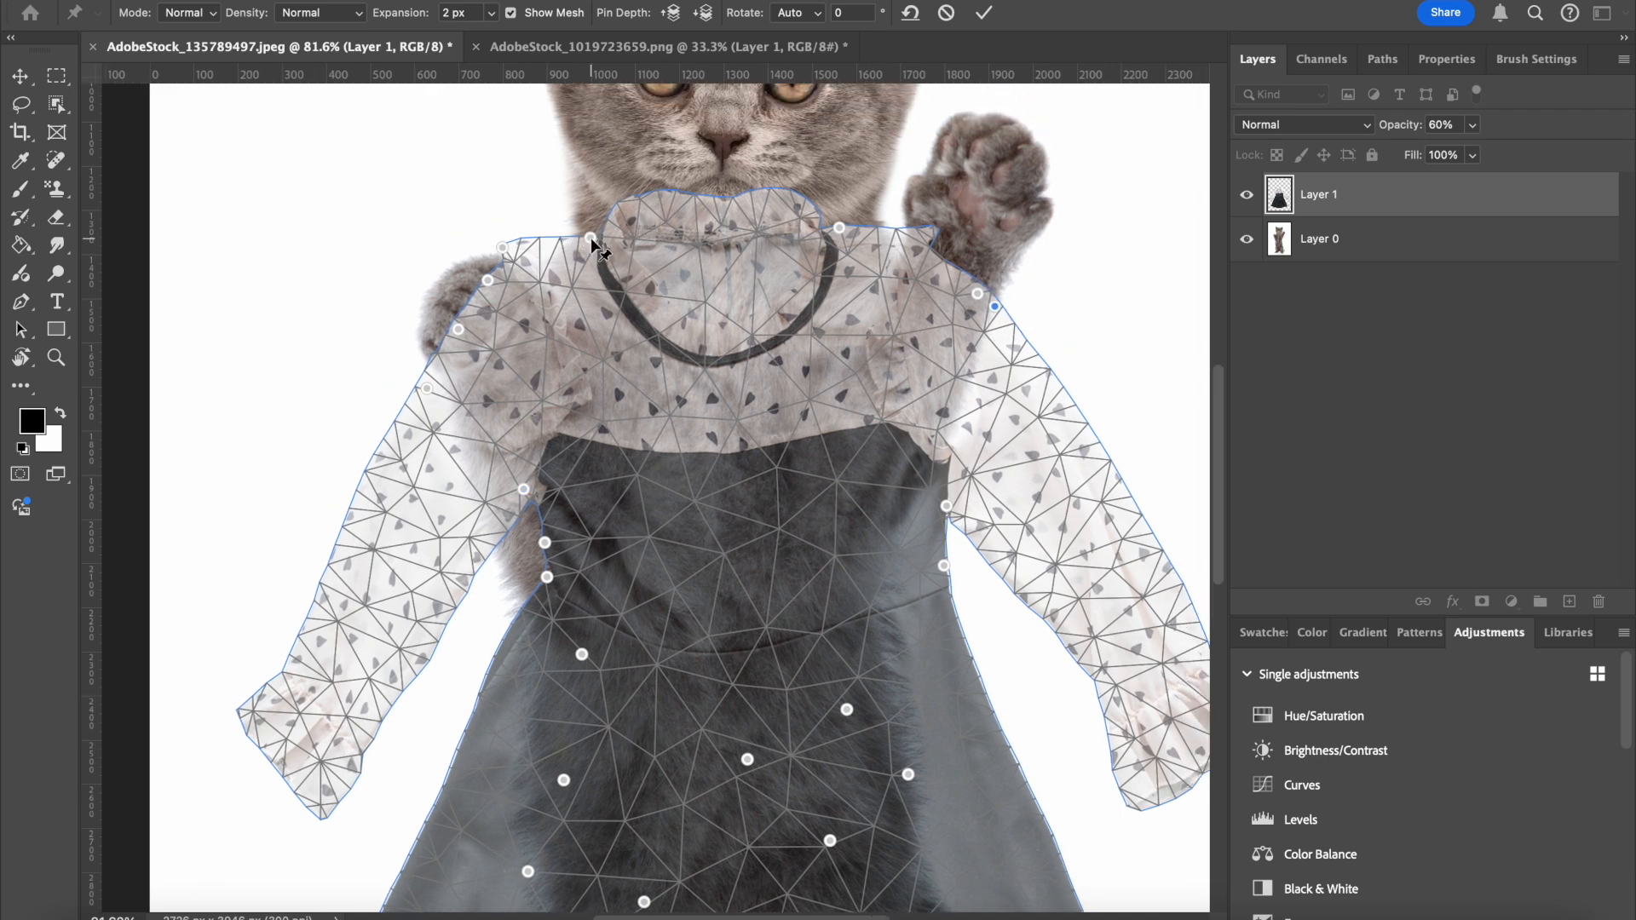
# Widen the neckline by pulling its two side pins outward, and anchor the collar with another pin.
pyautogui.moveTo(591, 238)
pyautogui.mouseDown()
pyautogui.moveTo(540, 260)
pyautogui.moveTo(656, 324)
pyautogui.moveTo(562, 264)
pyautogui.moveTo(561, 243)
pyautogui.mouseUp()
pyautogui.moveTo(841, 230); pyautogui.dragTo(876, 219)
pyautogui.click(849, 237)
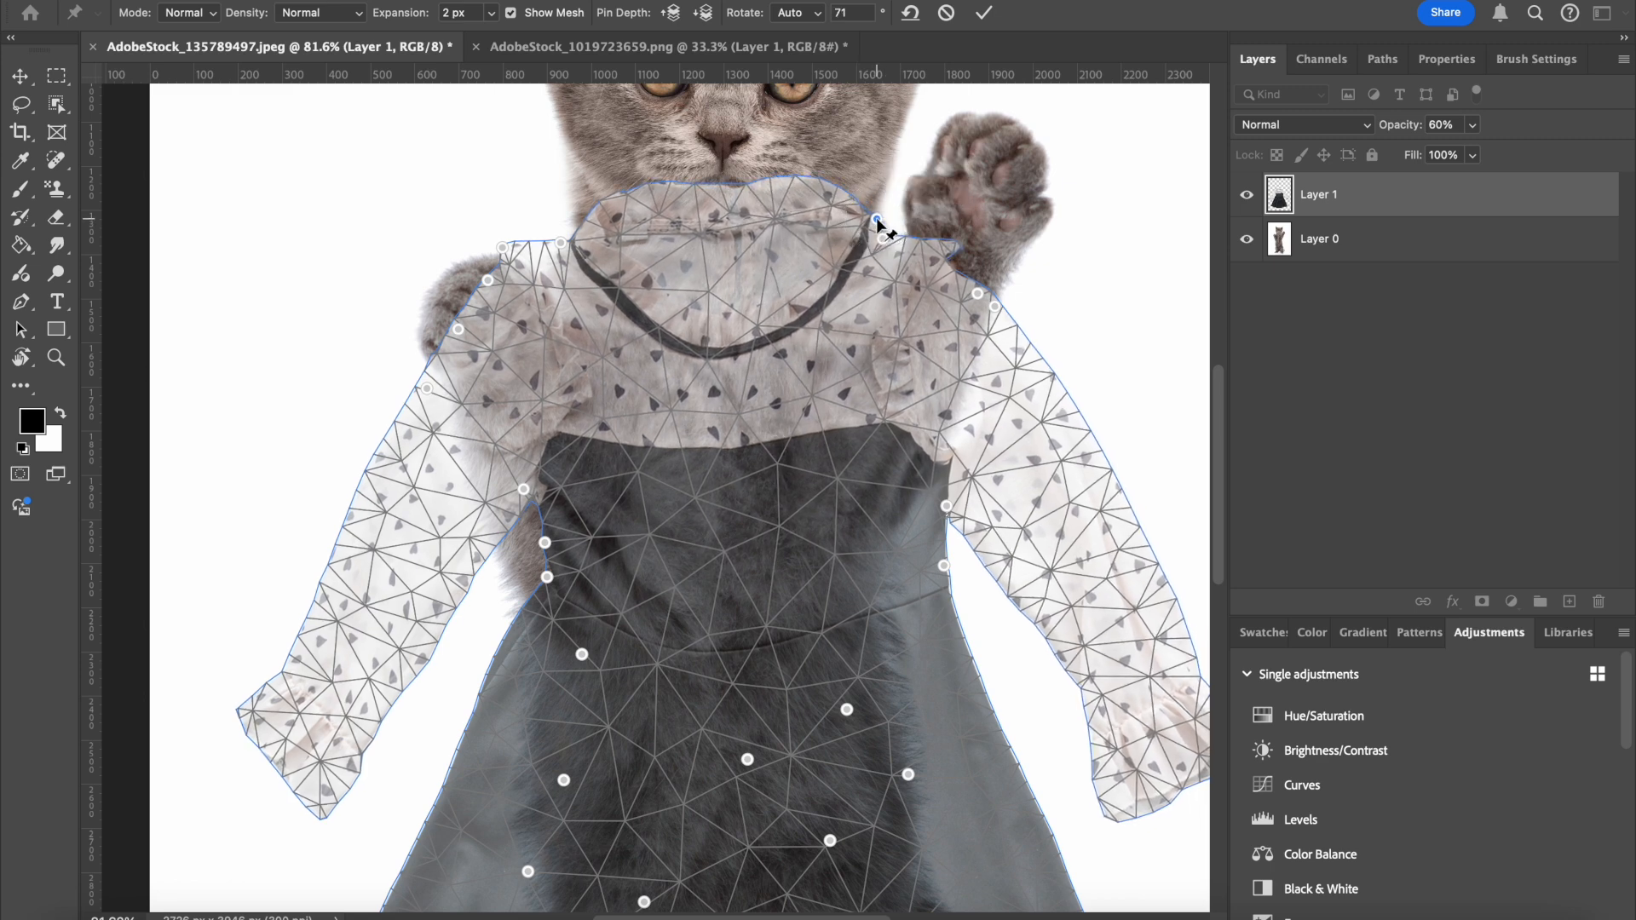
# Pull the waist and underarm pins downward and inward on both sides to fit the bodice to the kitten's torso.
pyautogui.scroll(-1, 904, 336)
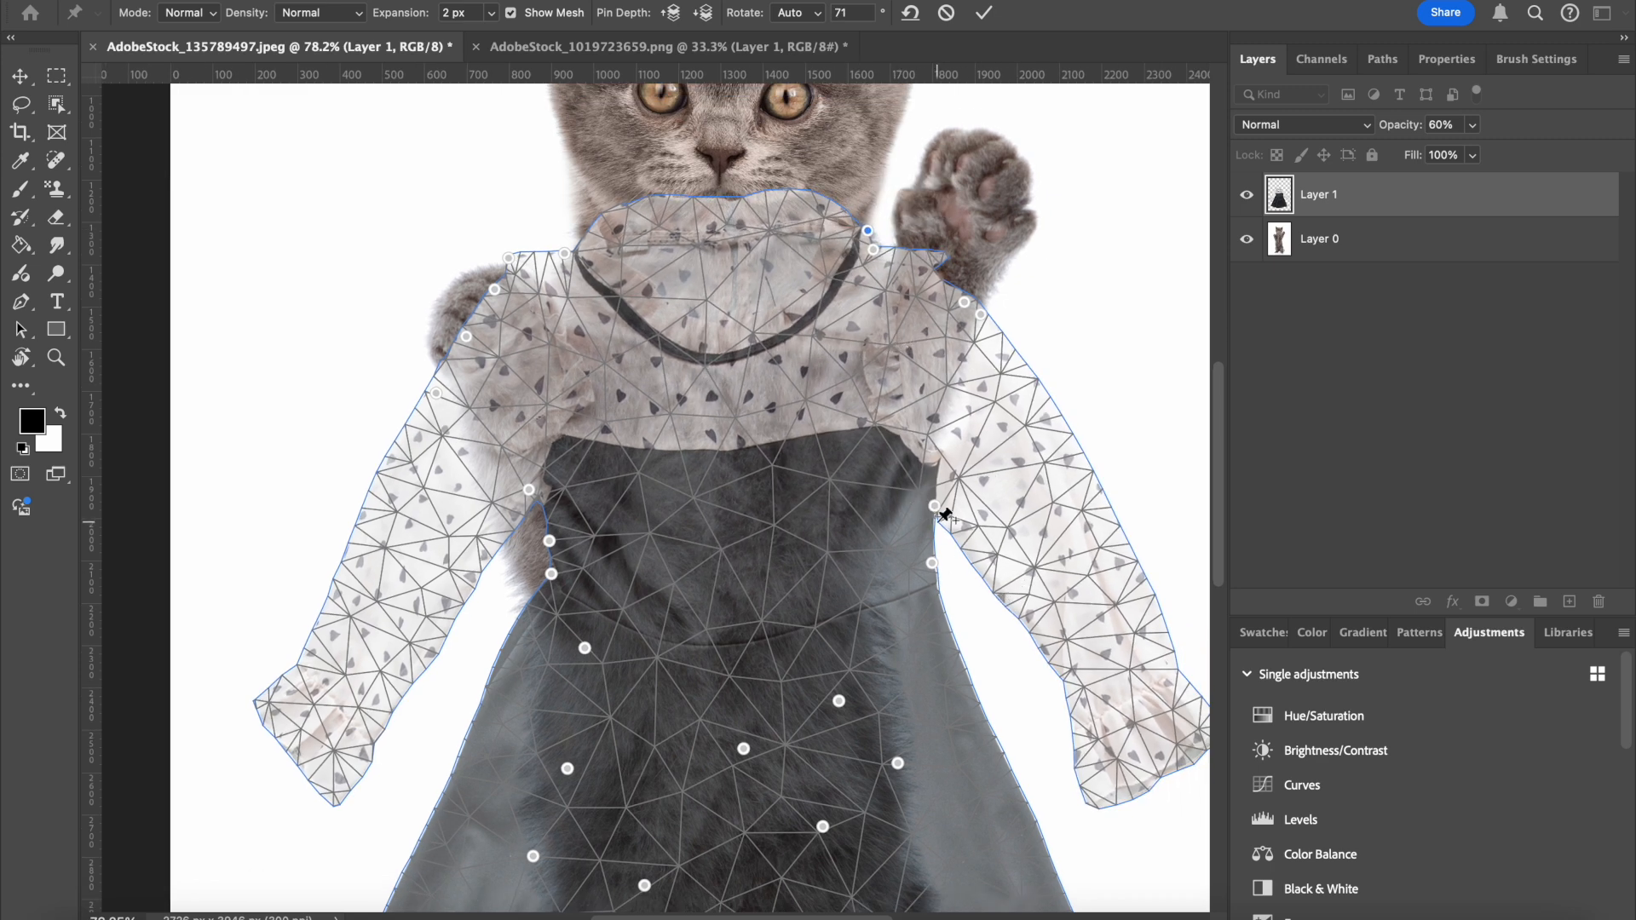
pyautogui.moveTo(932, 509); pyautogui.dragTo(878, 605)
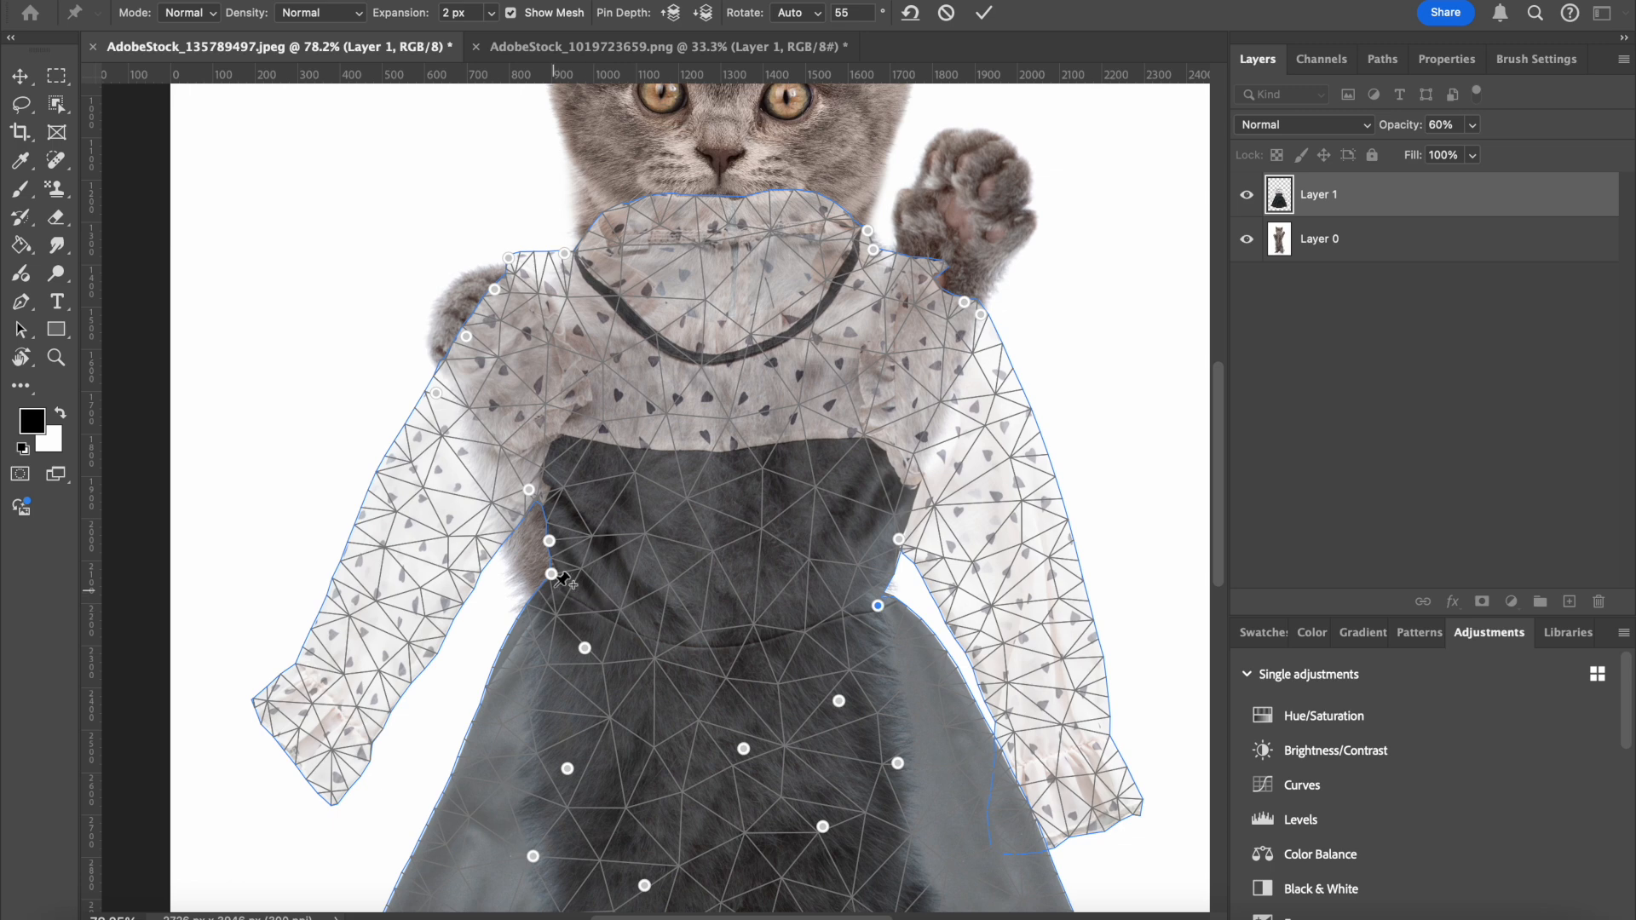
pyautogui.moveTo(551, 574); pyautogui.dragTo(562, 620)
pyautogui.moveTo(548, 541); pyautogui.dragTo(548, 594)
pyautogui.moveTo(530, 491); pyautogui.dragTo(517, 562)
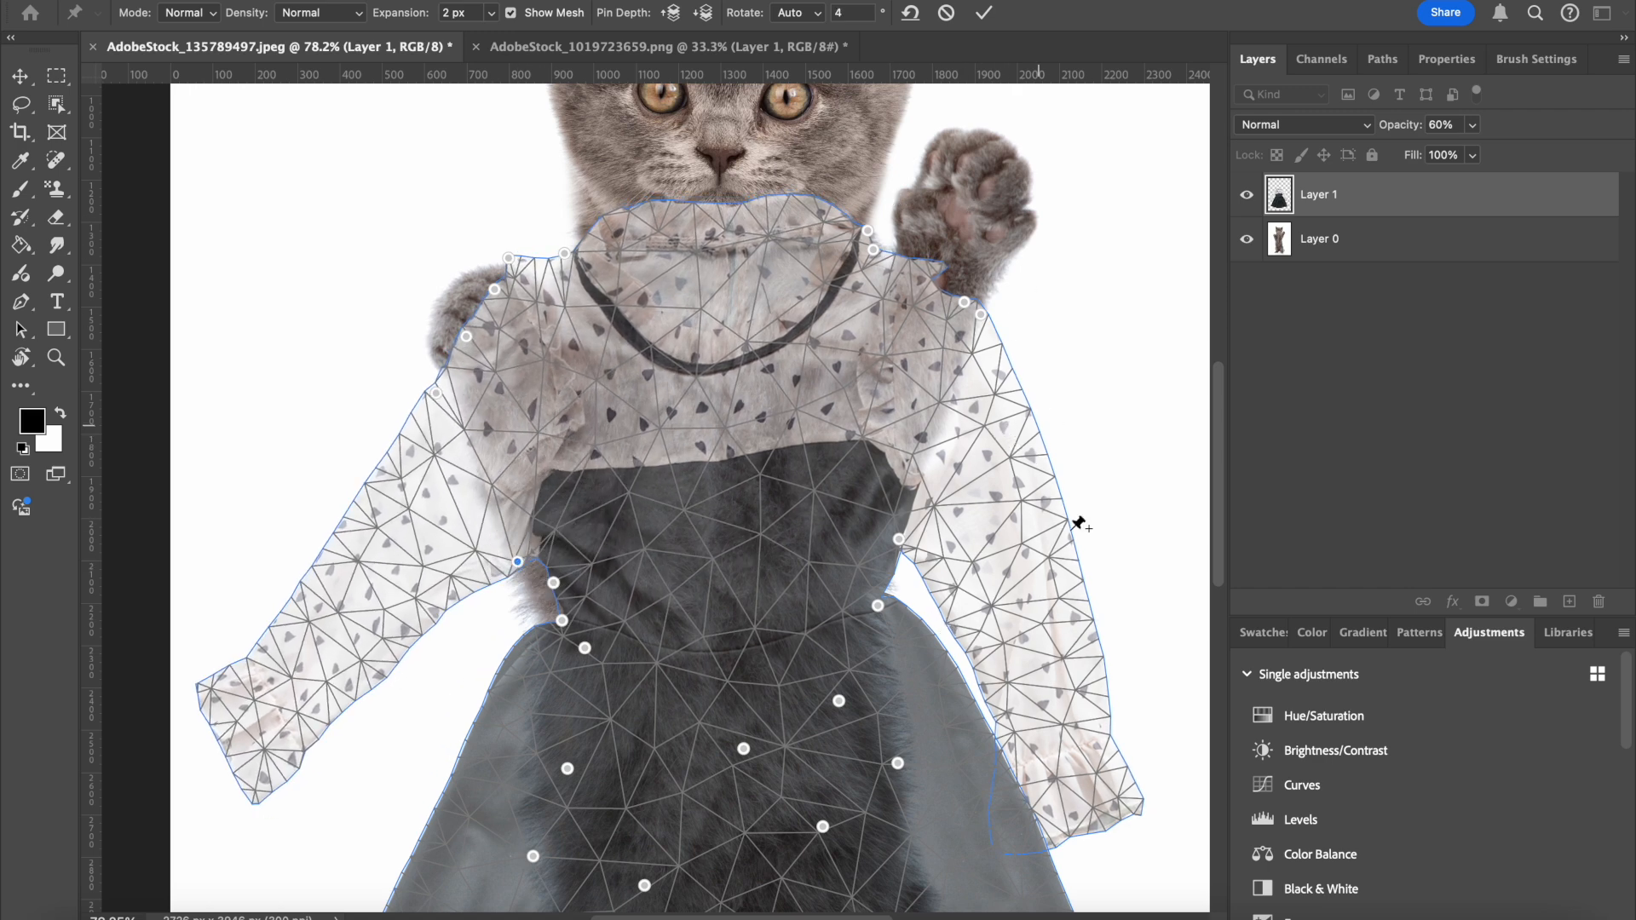
# Pin both edges of the right-hand sleeve near the cuff and fold the sleeve upward toward the kitten's raised paw.
pyautogui.click(1101, 669)
pyautogui.click(1000, 725)
pyautogui.moveTo(1100, 671); pyautogui.dragTo(987, 296)
pyautogui.moveTo(1000, 726); pyautogui.dragTo(1057, 385)
pyautogui.moveTo(989, 298); pyautogui.dragTo(754, 375)
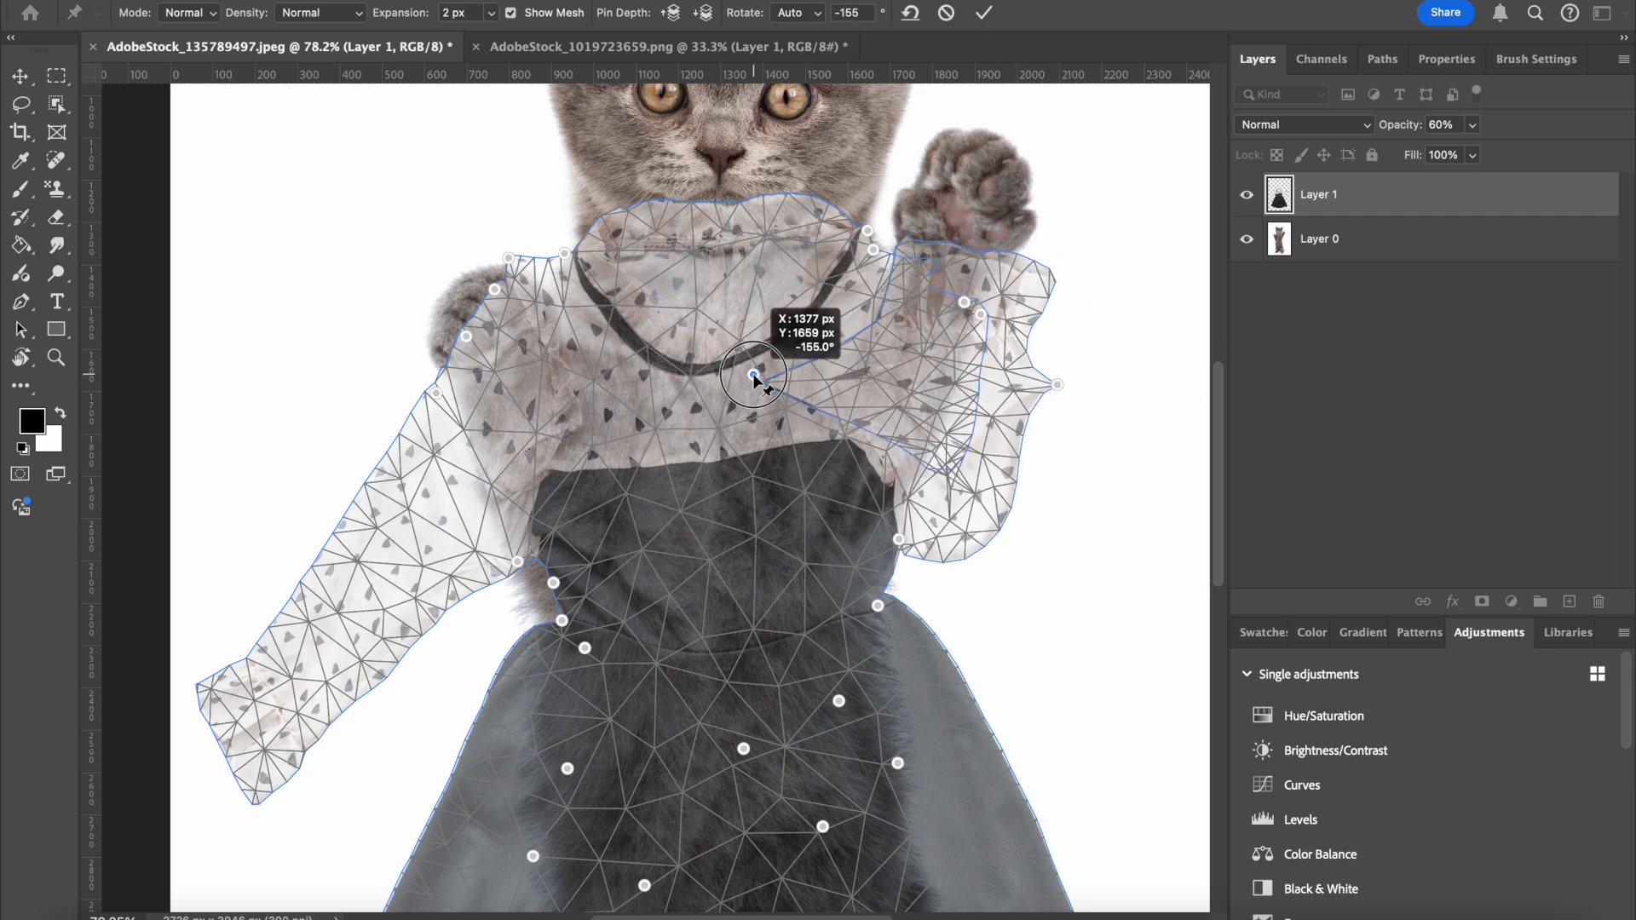
pyautogui.moveTo(1057, 385); pyautogui.dragTo(989, 379)
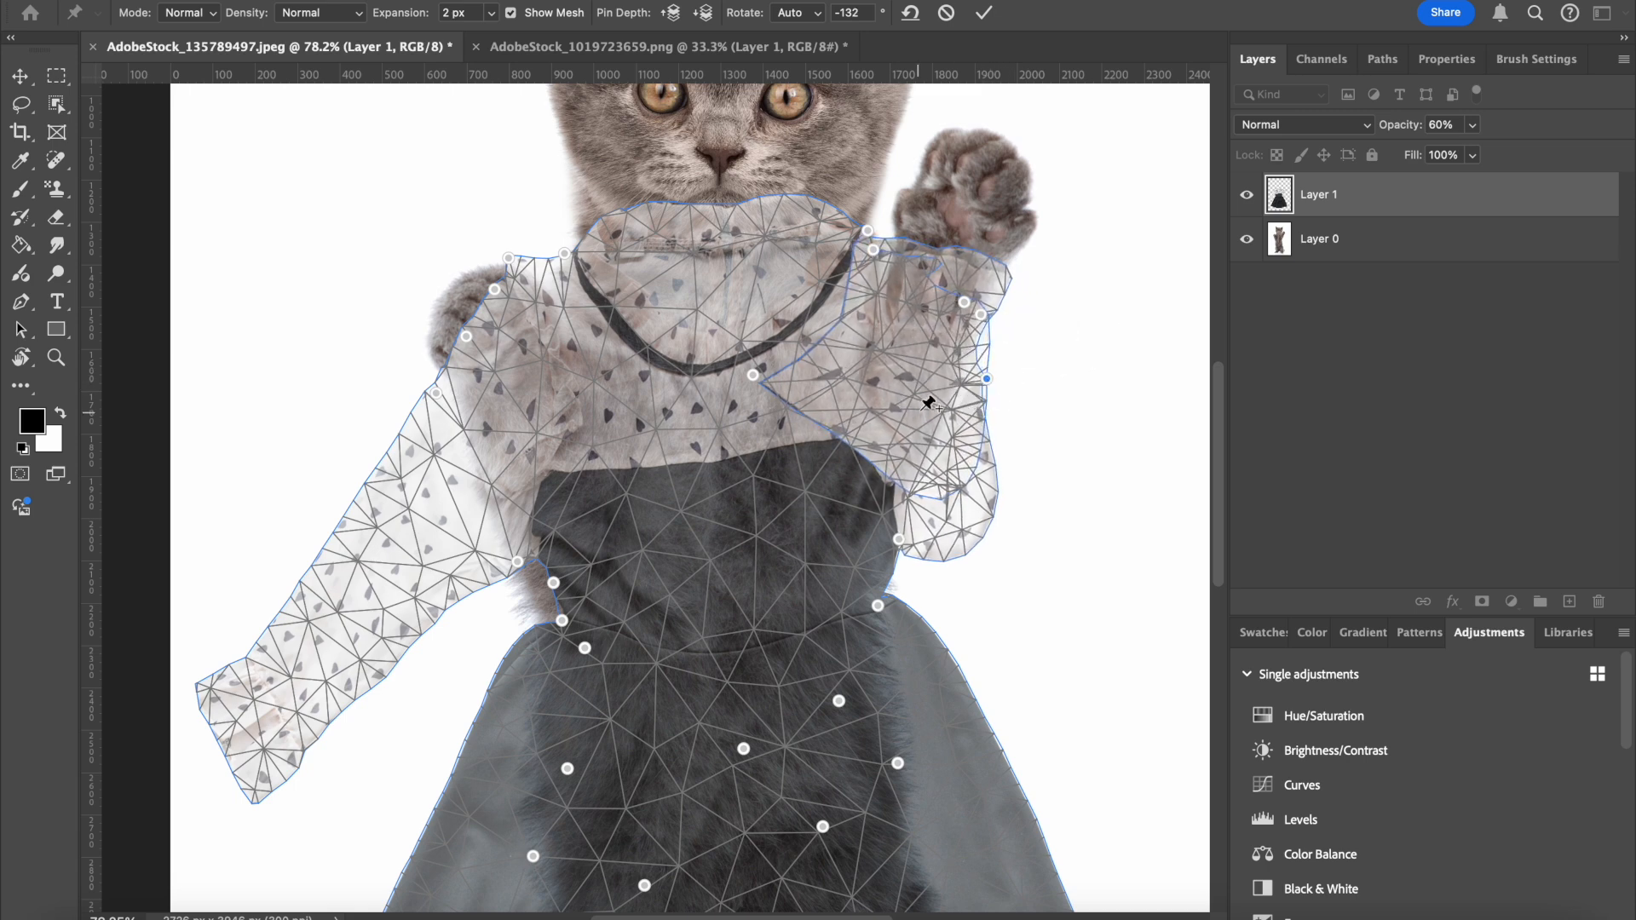
# Add a pin inside the folded sleeve, delete the stray pin on the chest, and shift the cuff toward the raised paw.
pyautogui.click(906, 391)
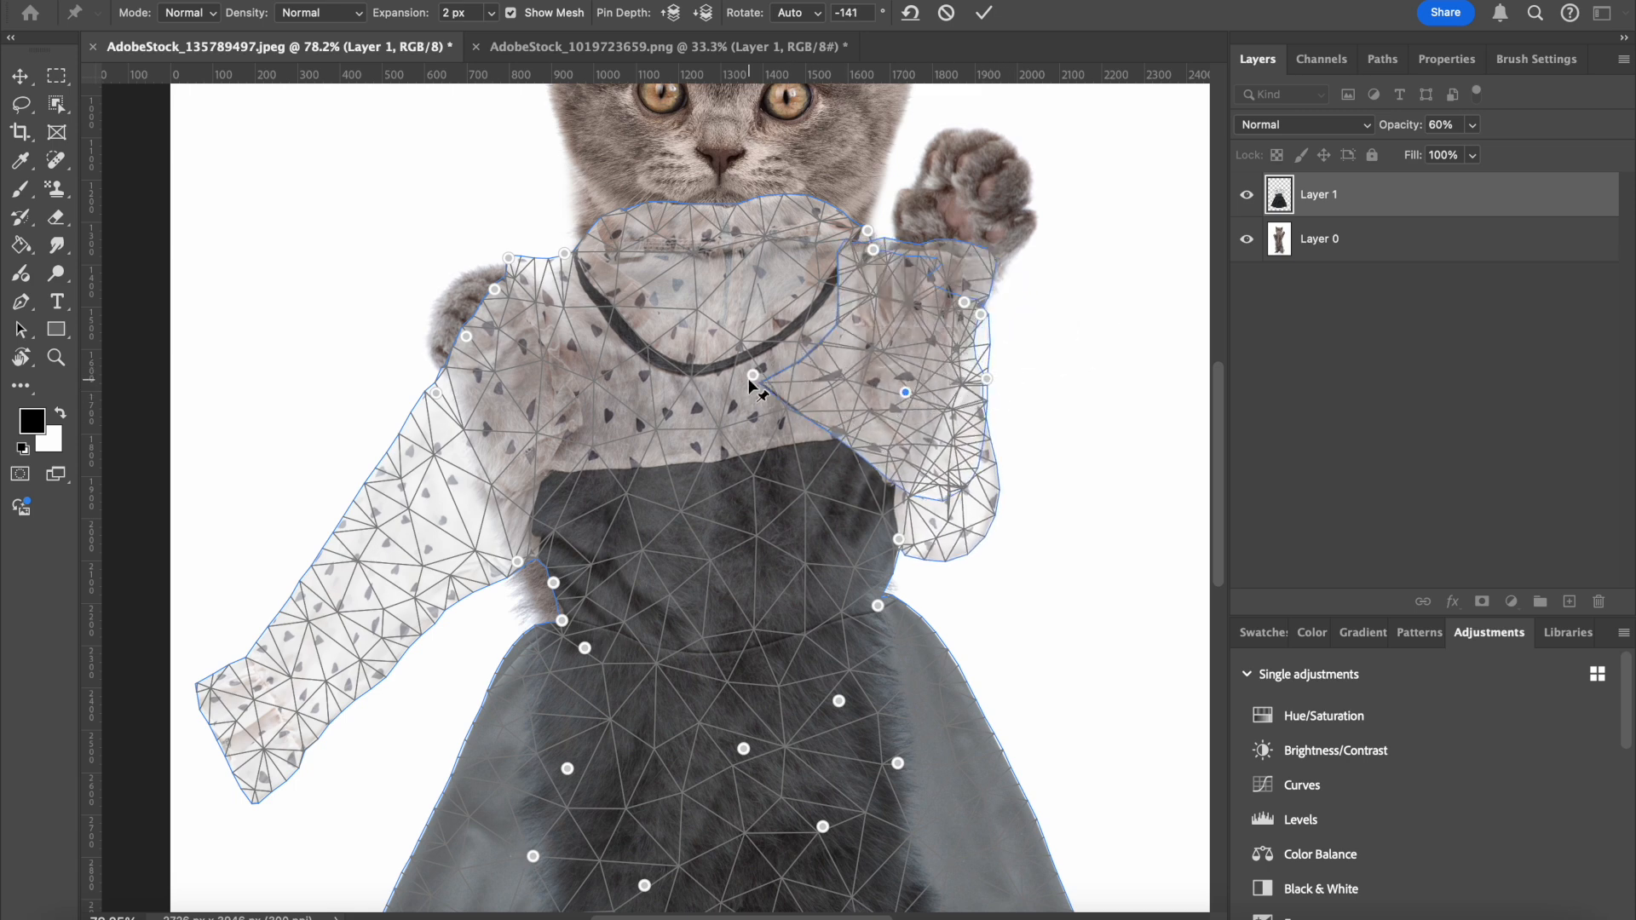
pyautogui.press('BackSpace')
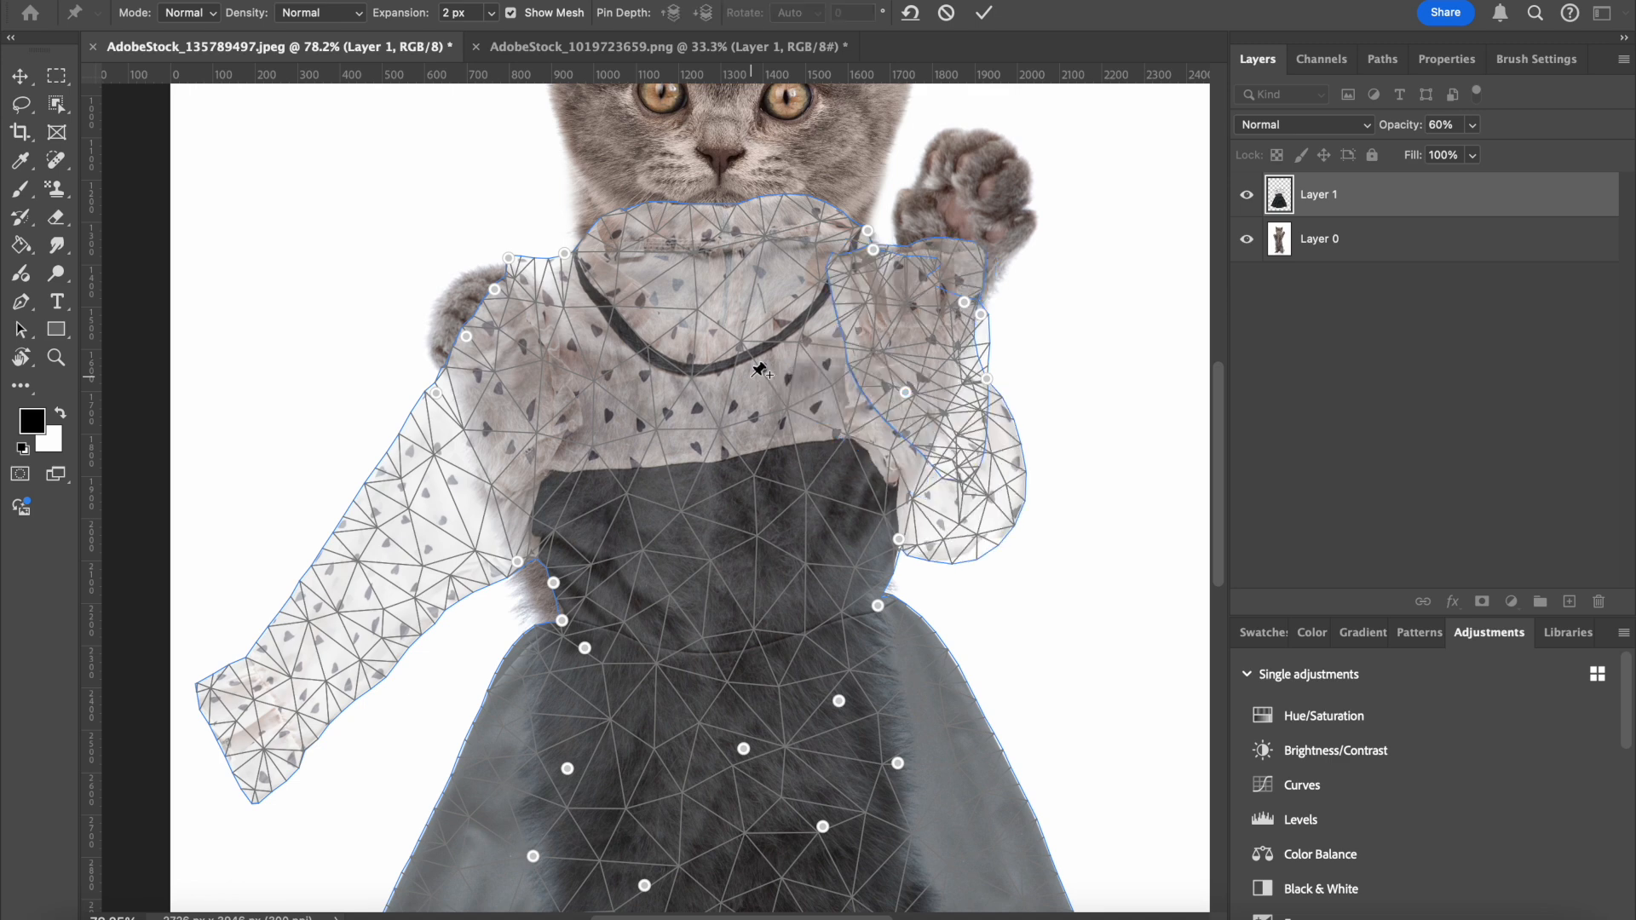
pyautogui.moveTo(873, 250)
pyautogui.mouseDown()
pyautogui.moveTo(931, 263)
pyautogui.moveTo(869, 254)
pyautogui.mouseUp()
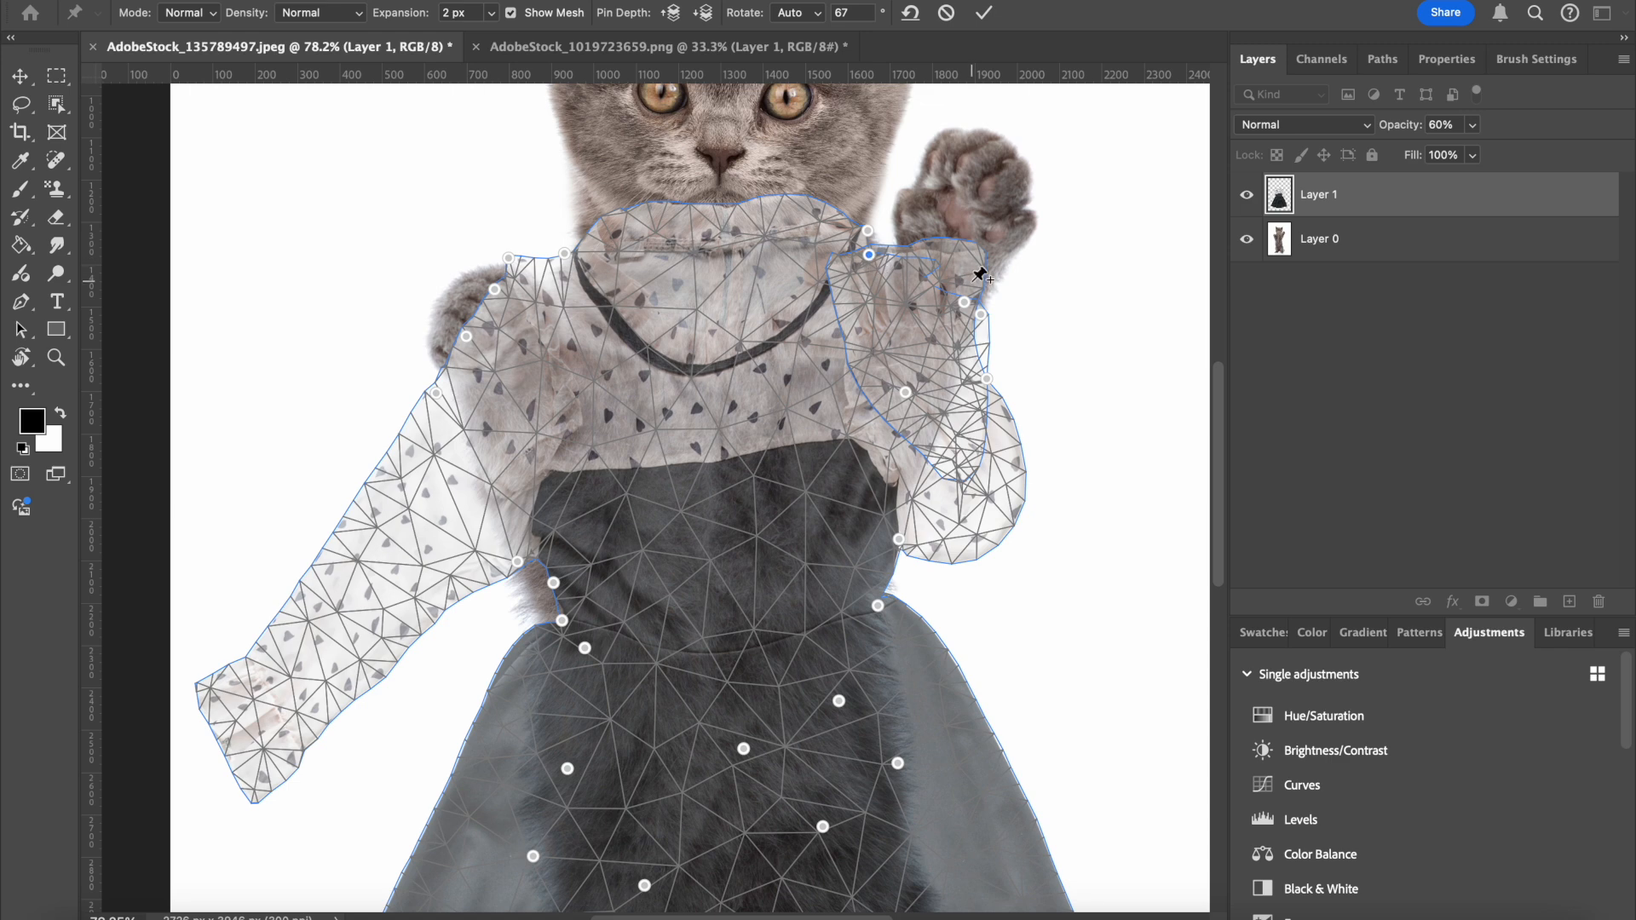
pyautogui.moveTo(964, 305); pyautogui.dragTo(997, 294)
pyautogui.click(971, 272)
# Raise the dress layer's opacity to 82% and nudge the pin on the folded sleeve's inner edge.
pyautogui.click(1471, 128)
pyautogui.moveTo(1472, 148); pyautogui.dragTo(1497, 153)
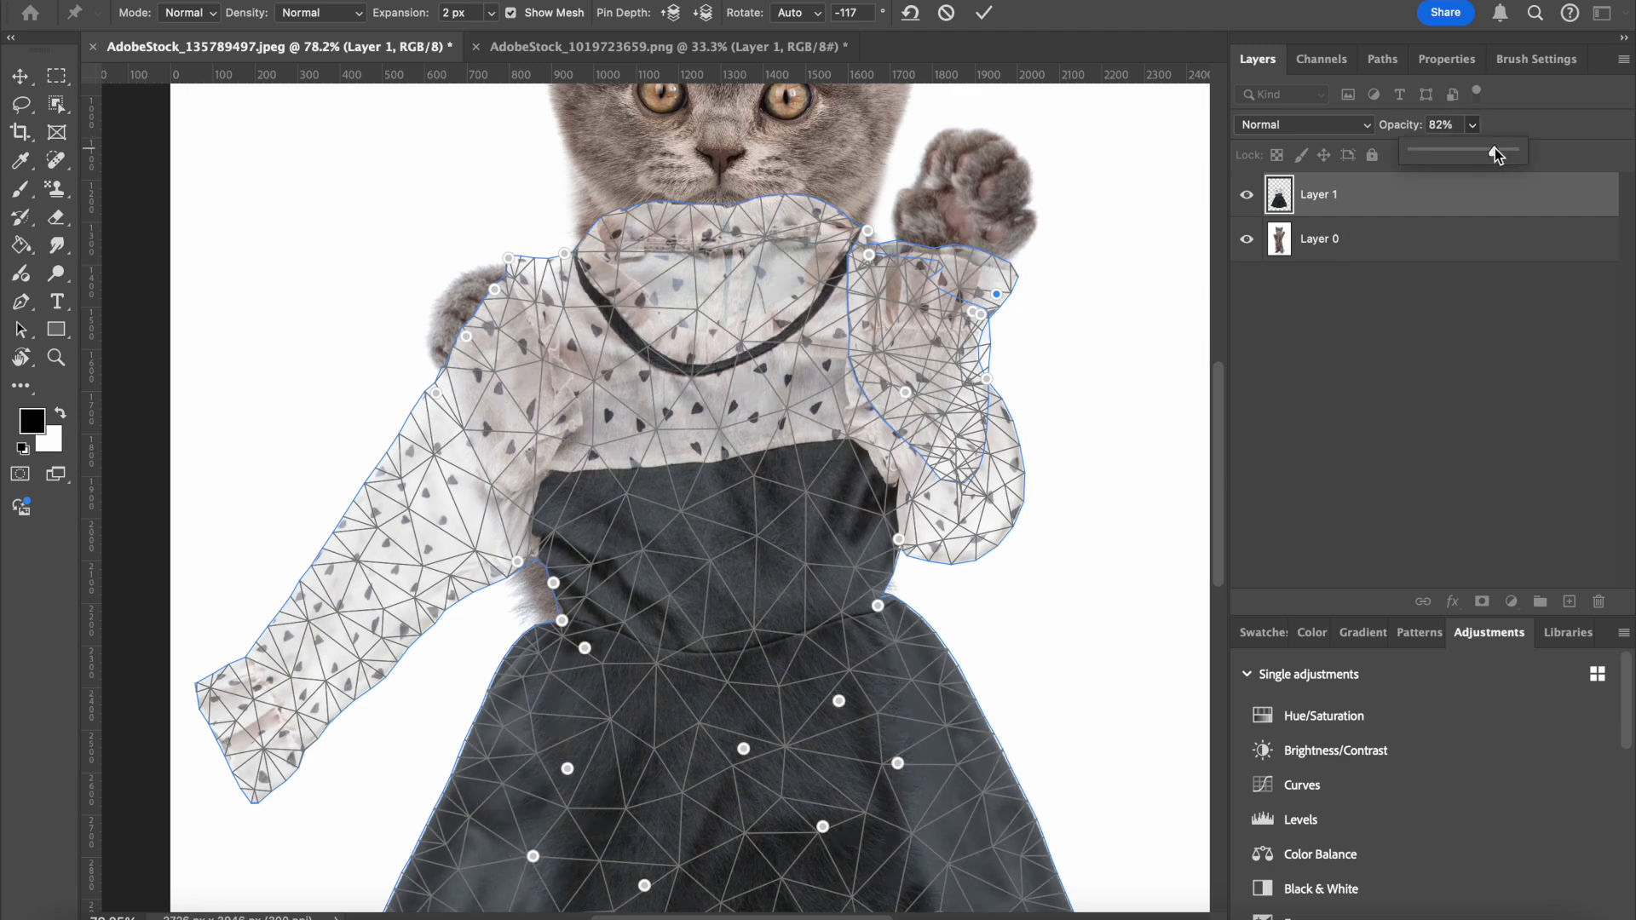
pyautogui.moveTo(906, 394); pyautogui.dragTo(908, 397)
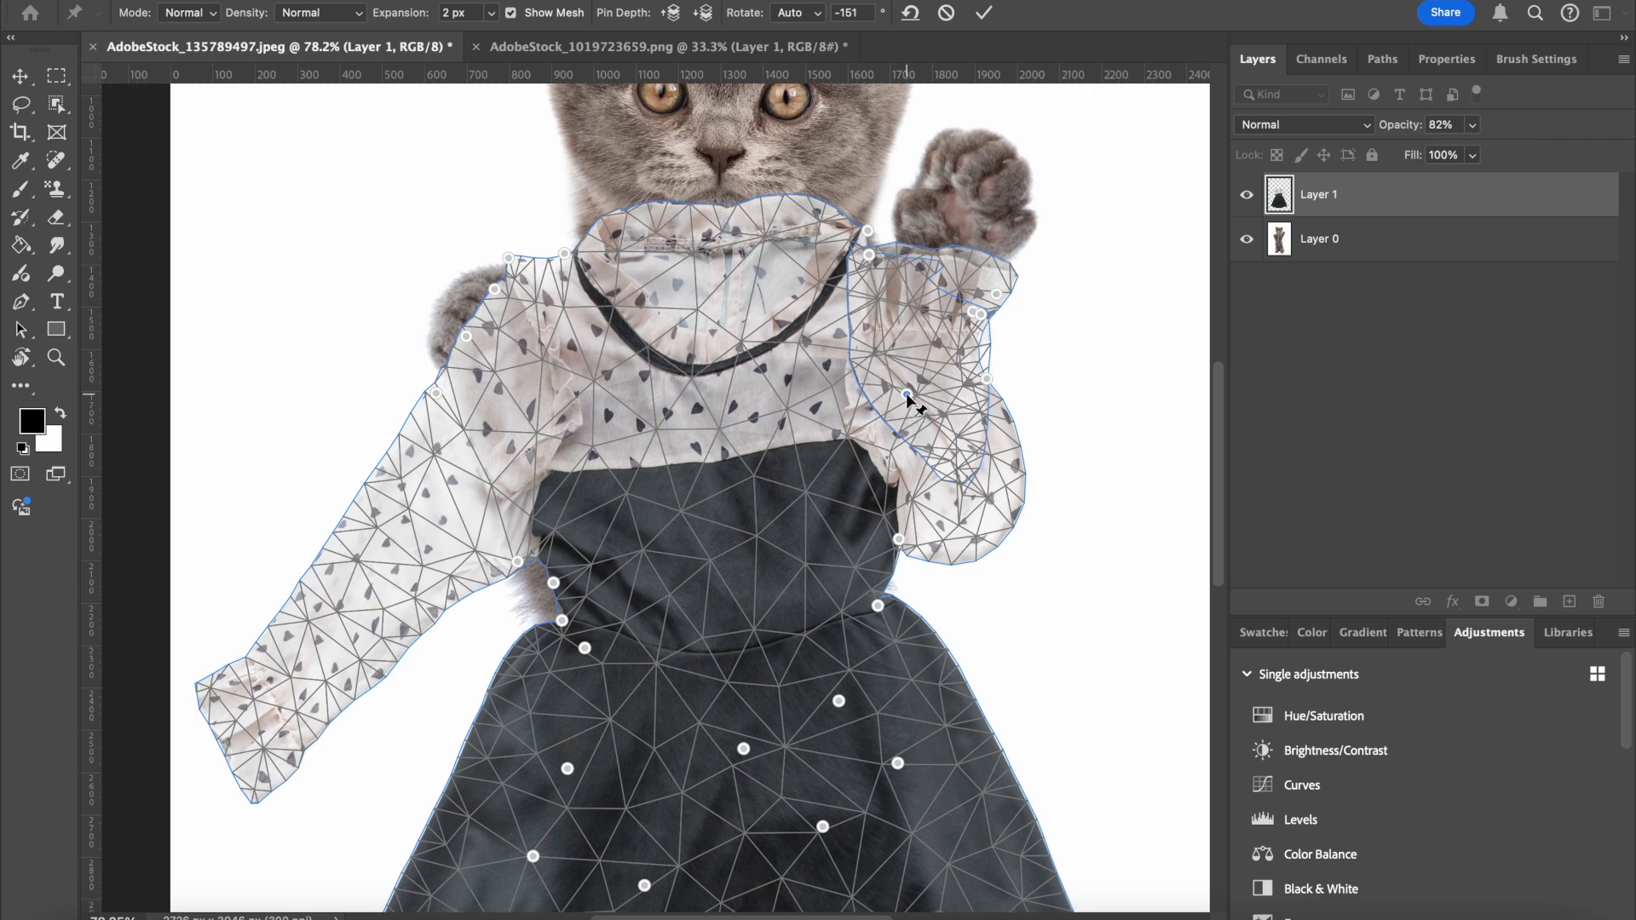
# Lower the pin inside the folded right-hand sleeve and delete the three pins along the left-hand sleeve's outer edge.
pyautogui.moveTo(944, 467); pyautogui.dragTo(908, 554)
pyautogui.scroll(-3, 1008, 577)
pyautogui.hscroll(-3, 664, 573)
pyautogui.scroll(3, 656, 497)
pyautogui.moveTo(744, 303)
pyautogui.mouseDown()
pyautogui.moveTo(784, 339)
pyautogui.moveTo(755, 322)
pyautogui.mouseUp()
pyautogui.click(734, 341)
pyautogui.press('Delete')
pyautogui.click(696, 384)
pyautogui.press('Delete')
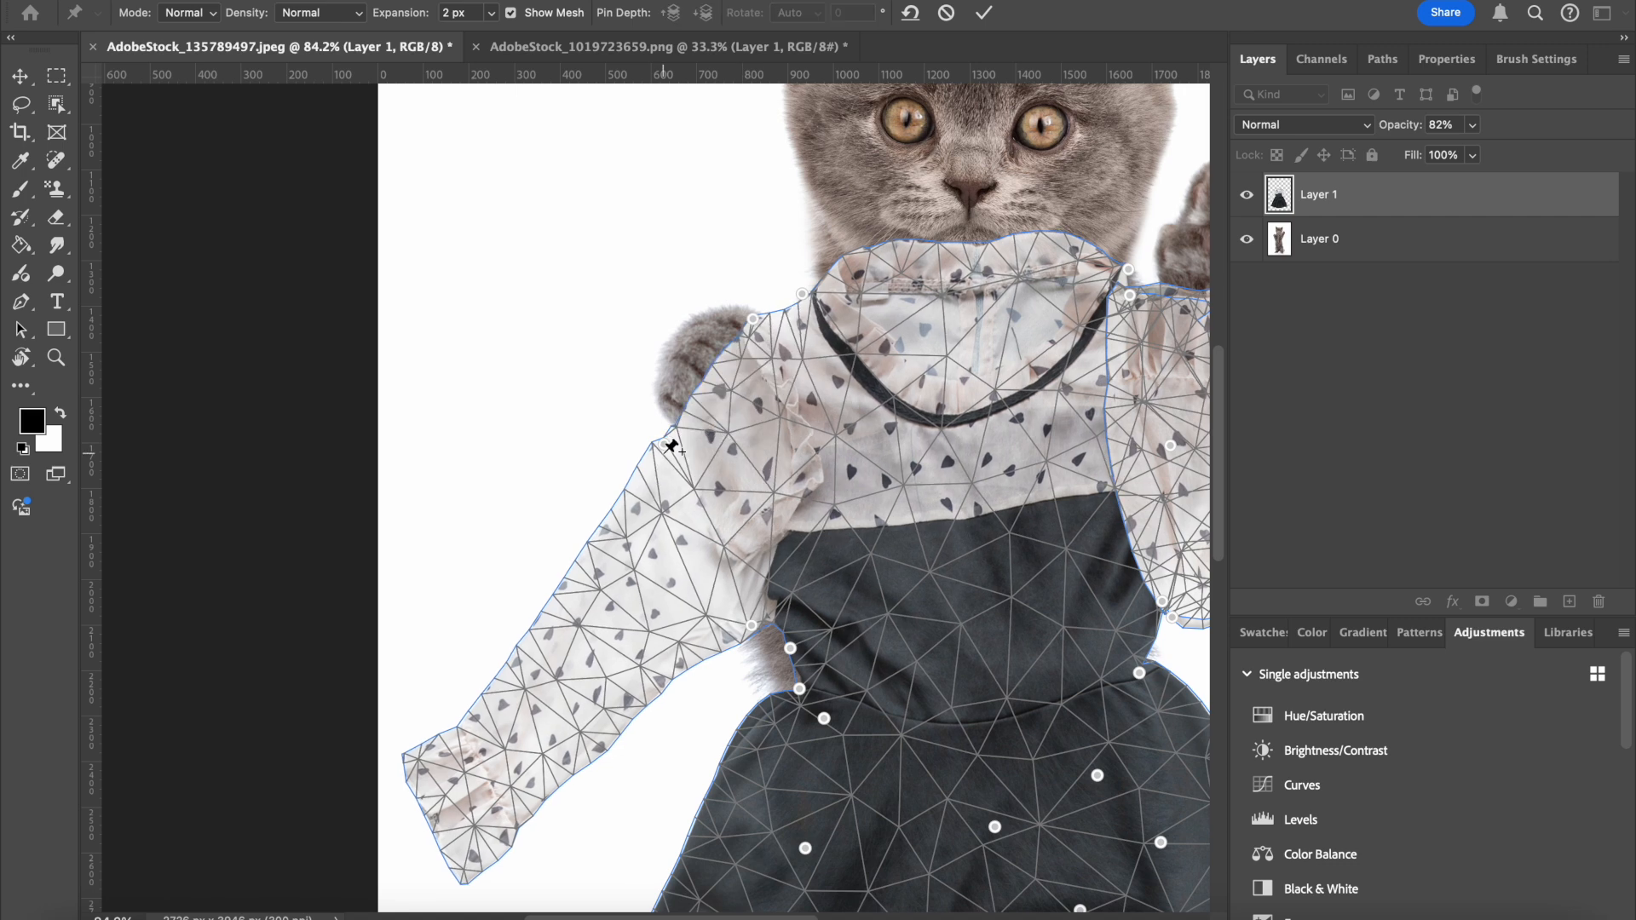
pyautogui.click(665, 444)
pyautogui.press('Delete')
# Add and move pins on the left-hand sleeve to fold it upward toward the kitten's left-hand paw and tuck in its shoulder.
pyautogui.moveTo(752, 625); pyautogui.dragTo(868, 693)
pyautogui.moveTo(717, 536); pyautogui.dragTo(862, 491)
pyautogui.moveTo(607, 707); pyautogui.dragTo(780, 690)
pyautogui.moveTo(699, 518); pyautogui.dragTo(707, 501)
pyautogui.moveTo(752, 320); pyautogui.dragTo(804, 318)
pyautogui.moveTo(789, 648)
pyautogui.mouseDown()
pyautogui.moveTo(808, 645)
pyautogui.moveTo(789, 647)
pyautogui.mouseUp()
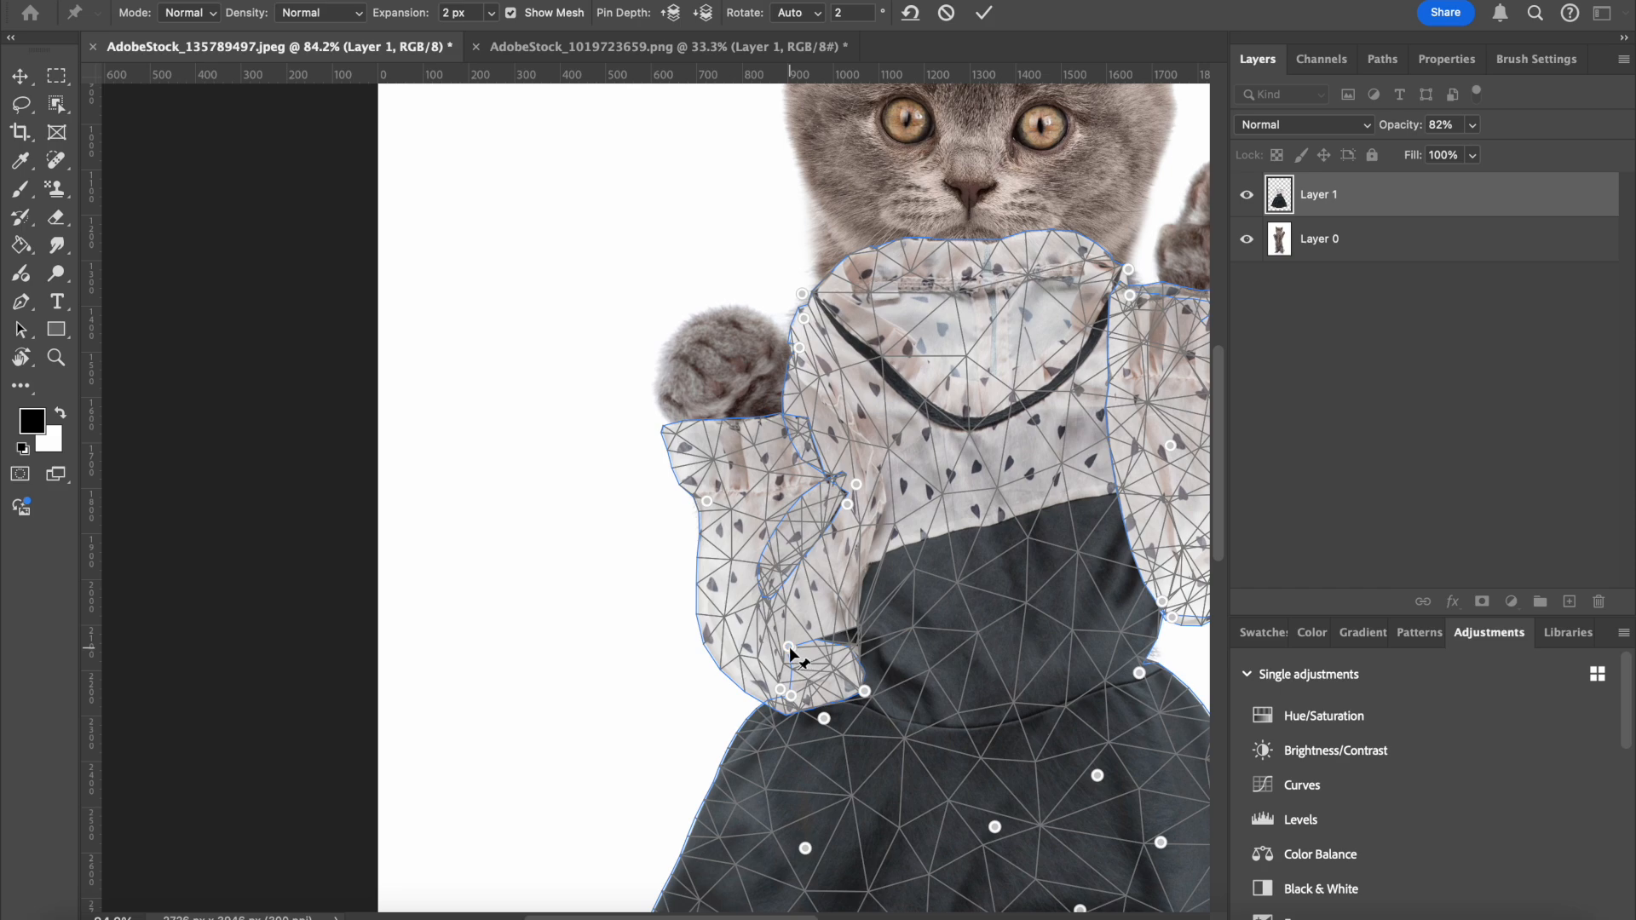
pyautogui.scroll(5, 789, 646)
pyautogui.keyDown('alt'); pyautogui.click(764, 517); pyautogui.keyUp('alt')
pyautogui.scroll(-6, 860, 631)
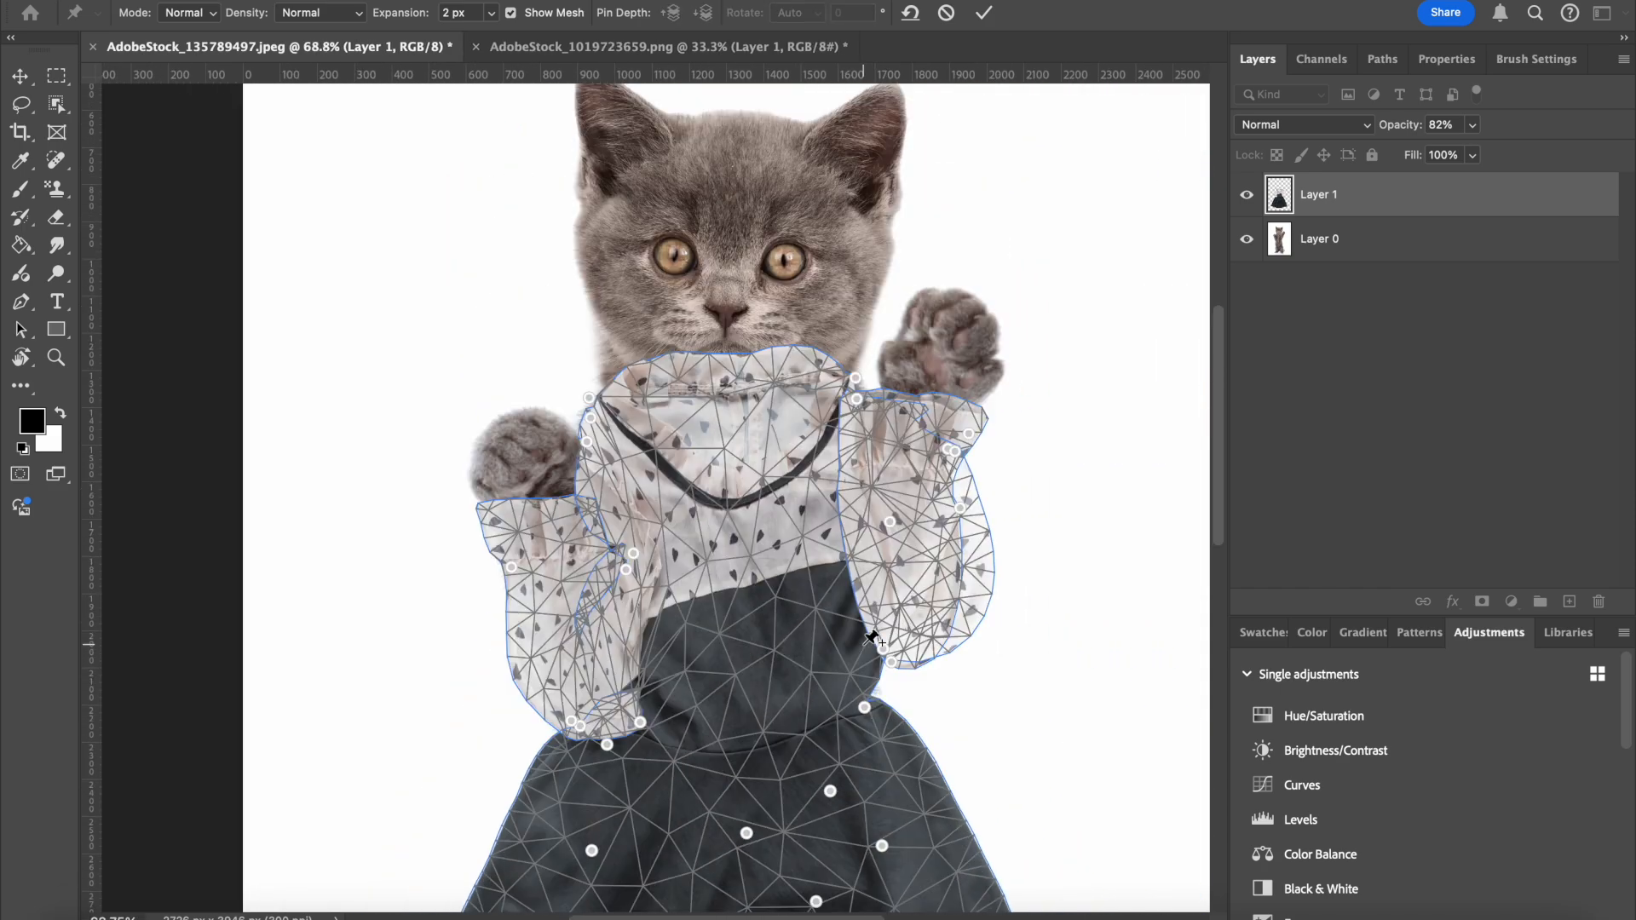
# Straighten the folded left-hand sleeve with pins along its inner and outer edges so the cuff meets the paw.
pyautogui.scroll(-2, 871, 638)
pyautogui.scroll(6, 873, 630)
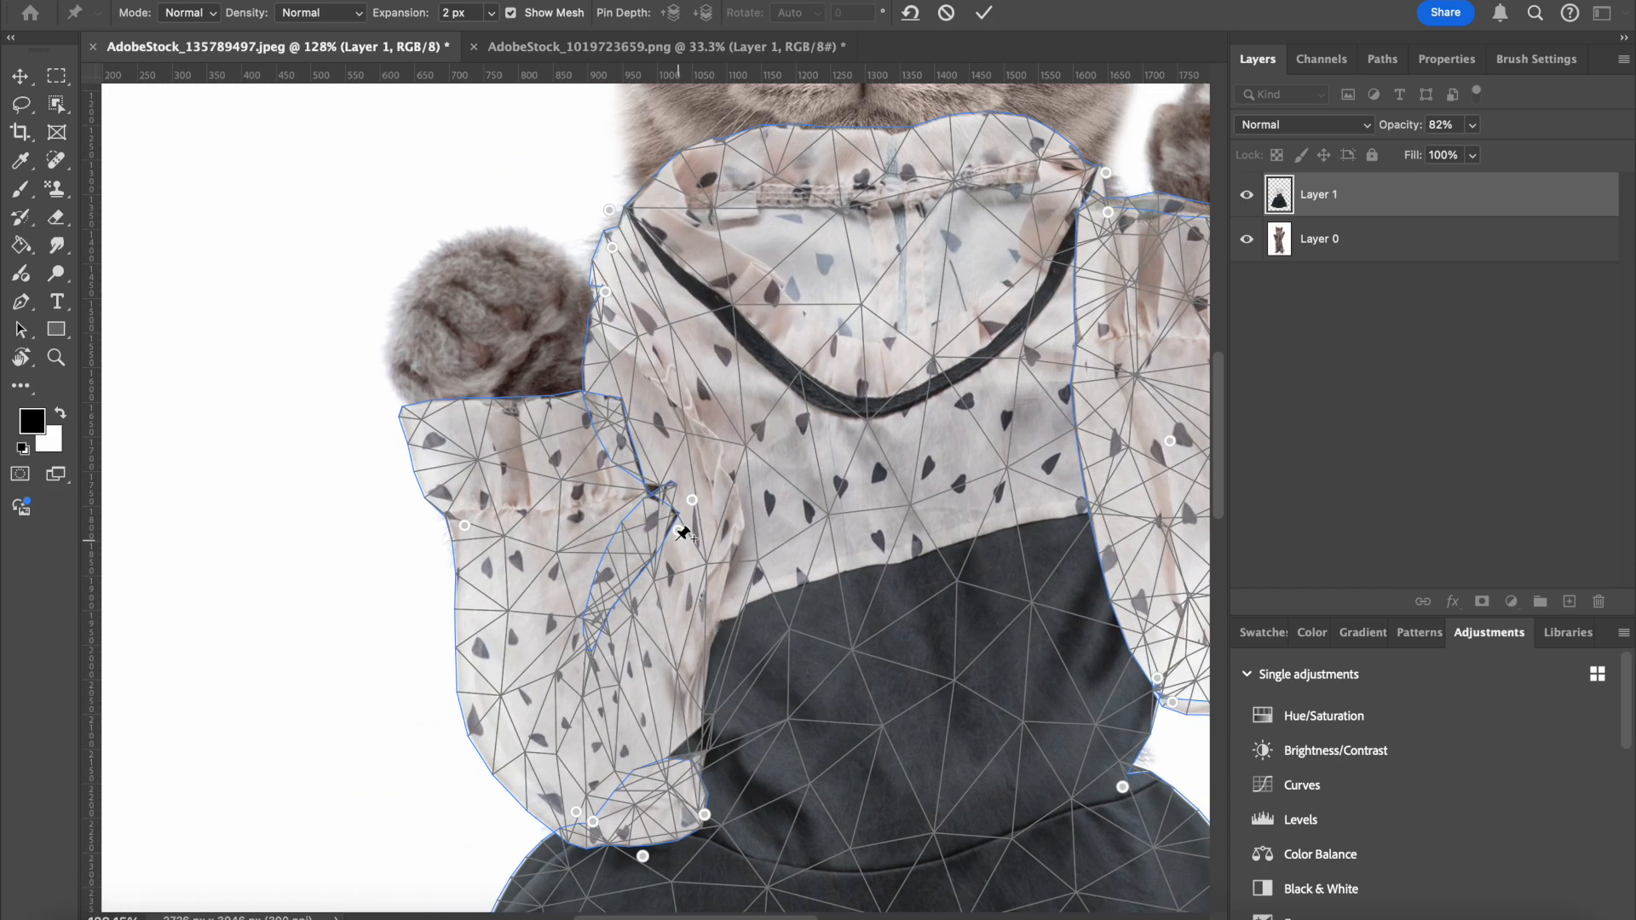
pyautogui.moveTo(682, 532); pyautogui.dragTo(683, 442)
pyautogui.moveTo(532, 558); pyautogui.dragTo(645, 444)
pyautogui.moveTo(586, 650); pyautogui.dragTo(658, 674)
pyautogui.moveTo(515, 619); pyautogui.dragTo(469, 580)
pyautogui.click(469, 545)
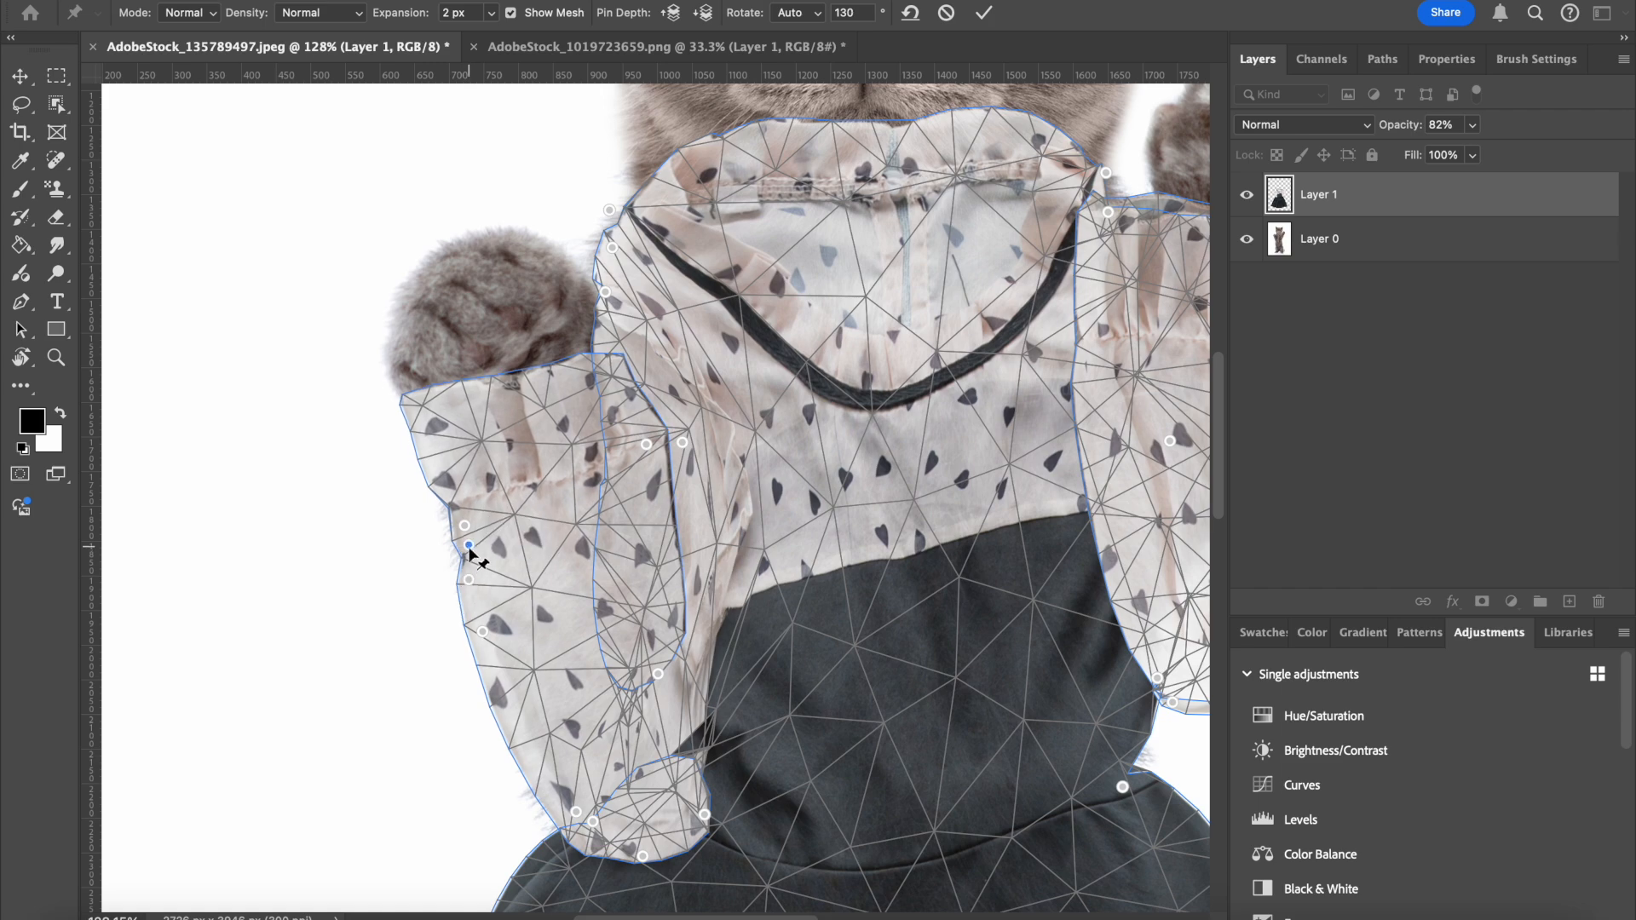
# Pull the middle of the left-hand sleeve slightly outward and apply the Puppet Warp to the dress.
pyautogui.scroll(-3, 469, 552)
pyautogui.scroll(2, 468, 553)
pyautogui.scroll(-5, 469, 552)
pyautogui.moveTo(570, 531); pyautogui.dragTo(516, 567)
pyautogui.scroll(1, 537, 535)
pyautogui.scroll(-5, 537, 535)
pyautogui.press('Return')
pyautogui.scroll(-2, 967, 350)
pyautogui.scroll(6, 966, 150)
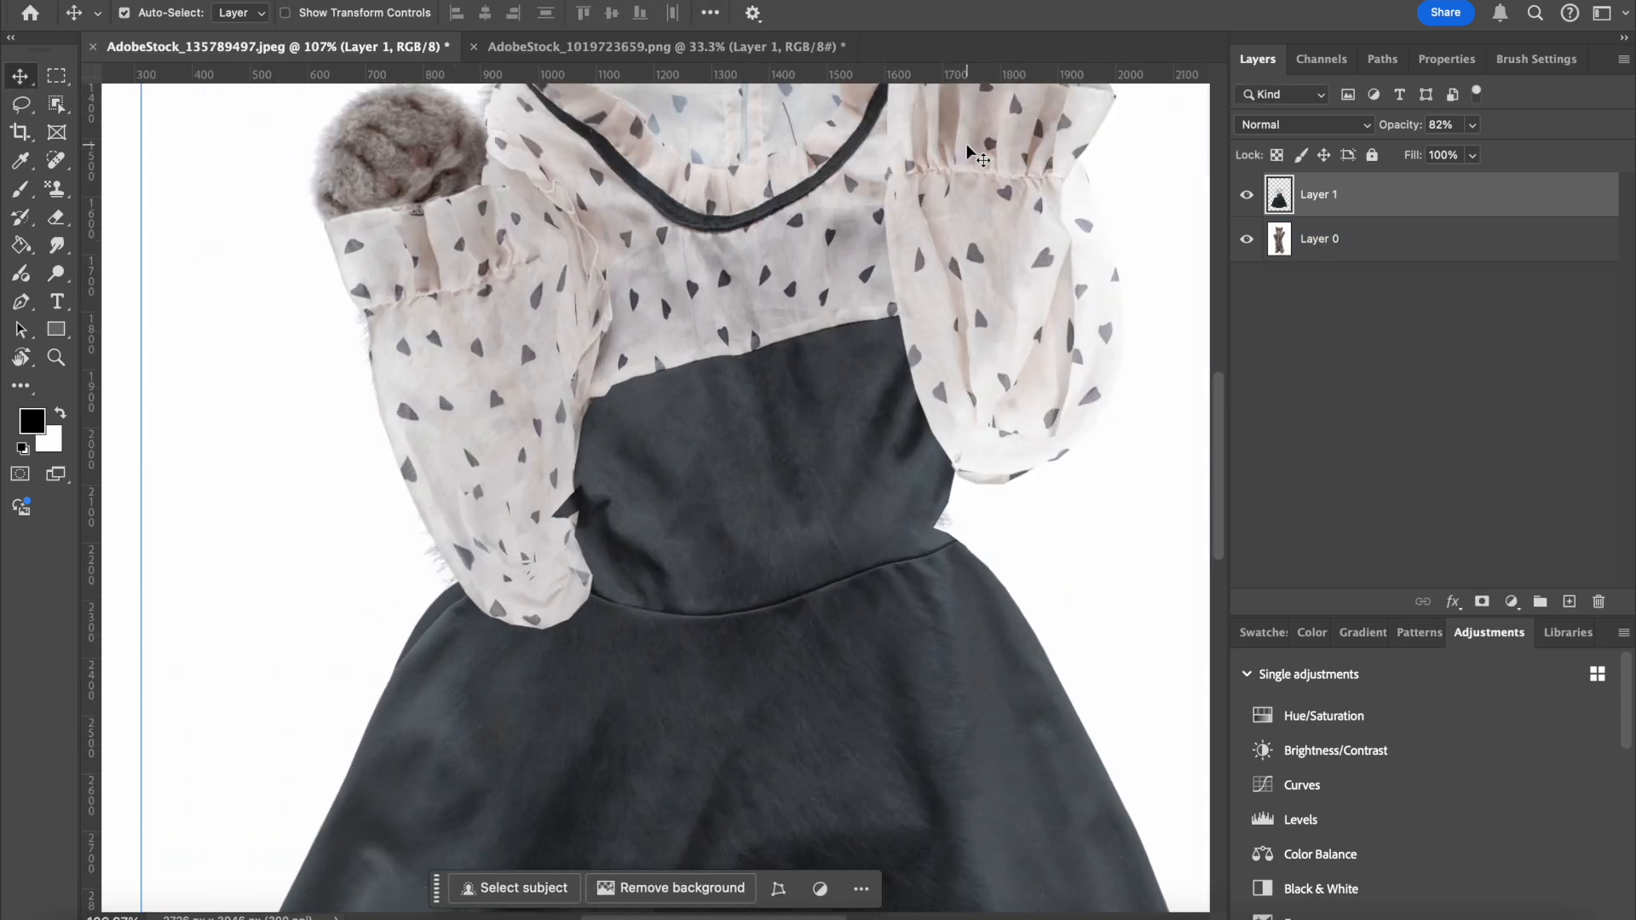
# Erase the dress's back collar inside the neckline so the kitten's neck fur shows through.
pyautogui.scroll(-5, 654, 503)
pyautogui.press('e')
pyautogui.scroll(5, 660, 320)
pyautogui.click(588, 326)
pyautogui.moveTo(537, 301)
pyautogui.mouseDown()
pyautogui.moveTo(832, 290)
pyautogui.moveTo(762, 387)
pyautogui.mouseUp()
pyautogui.scroll(-6, 795, 364)
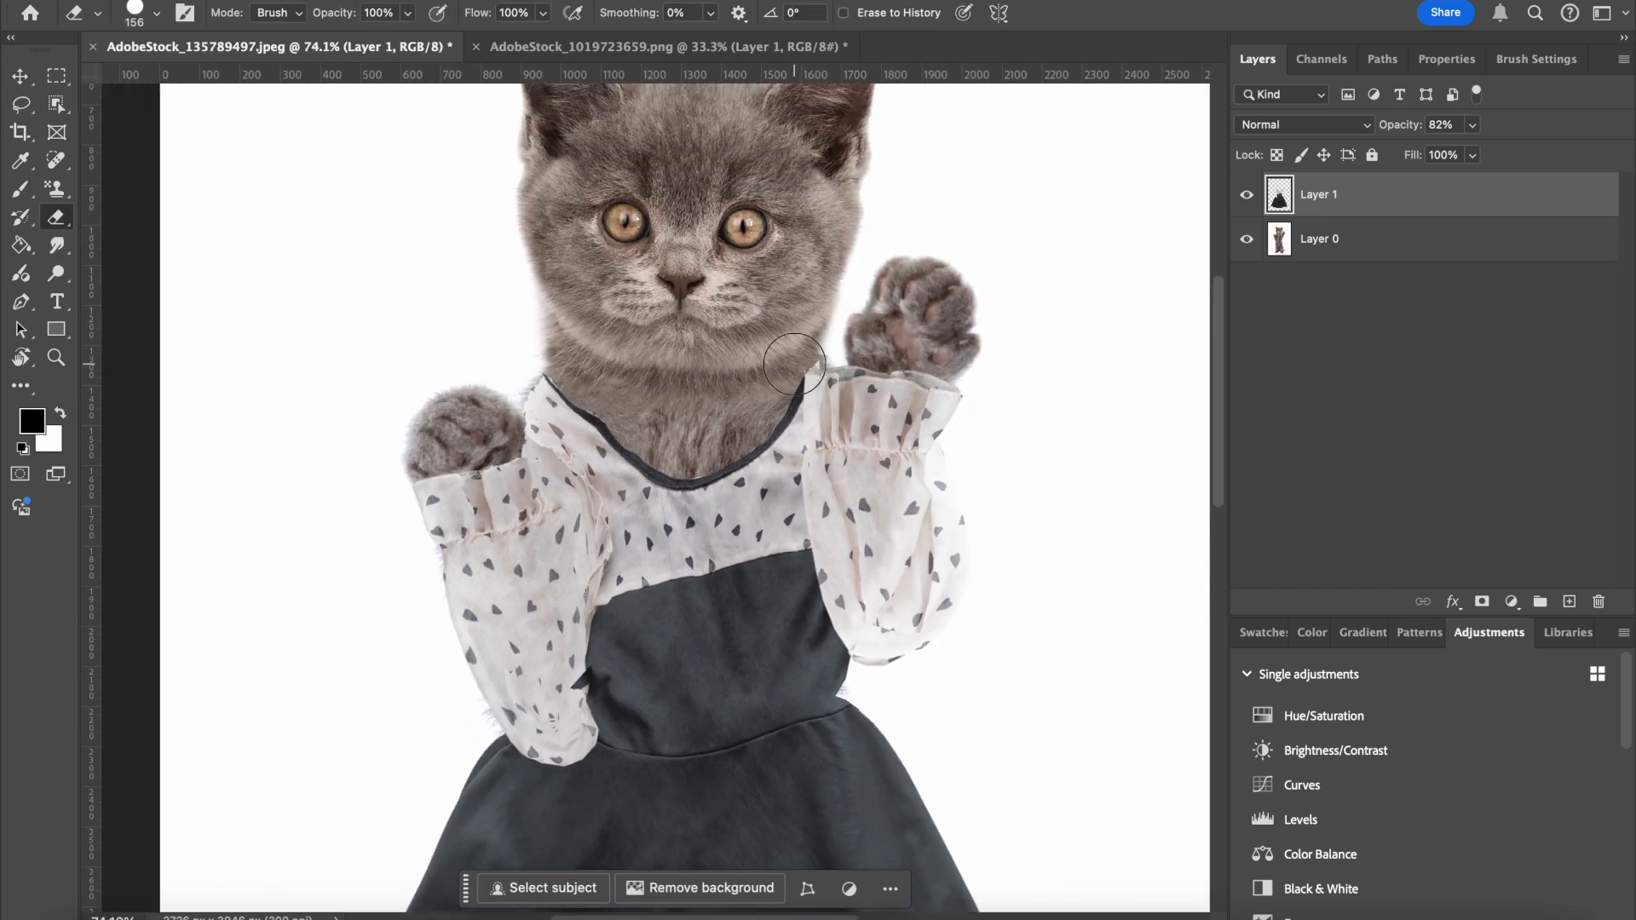
pyautogui.scroll(-5, 780, 375)
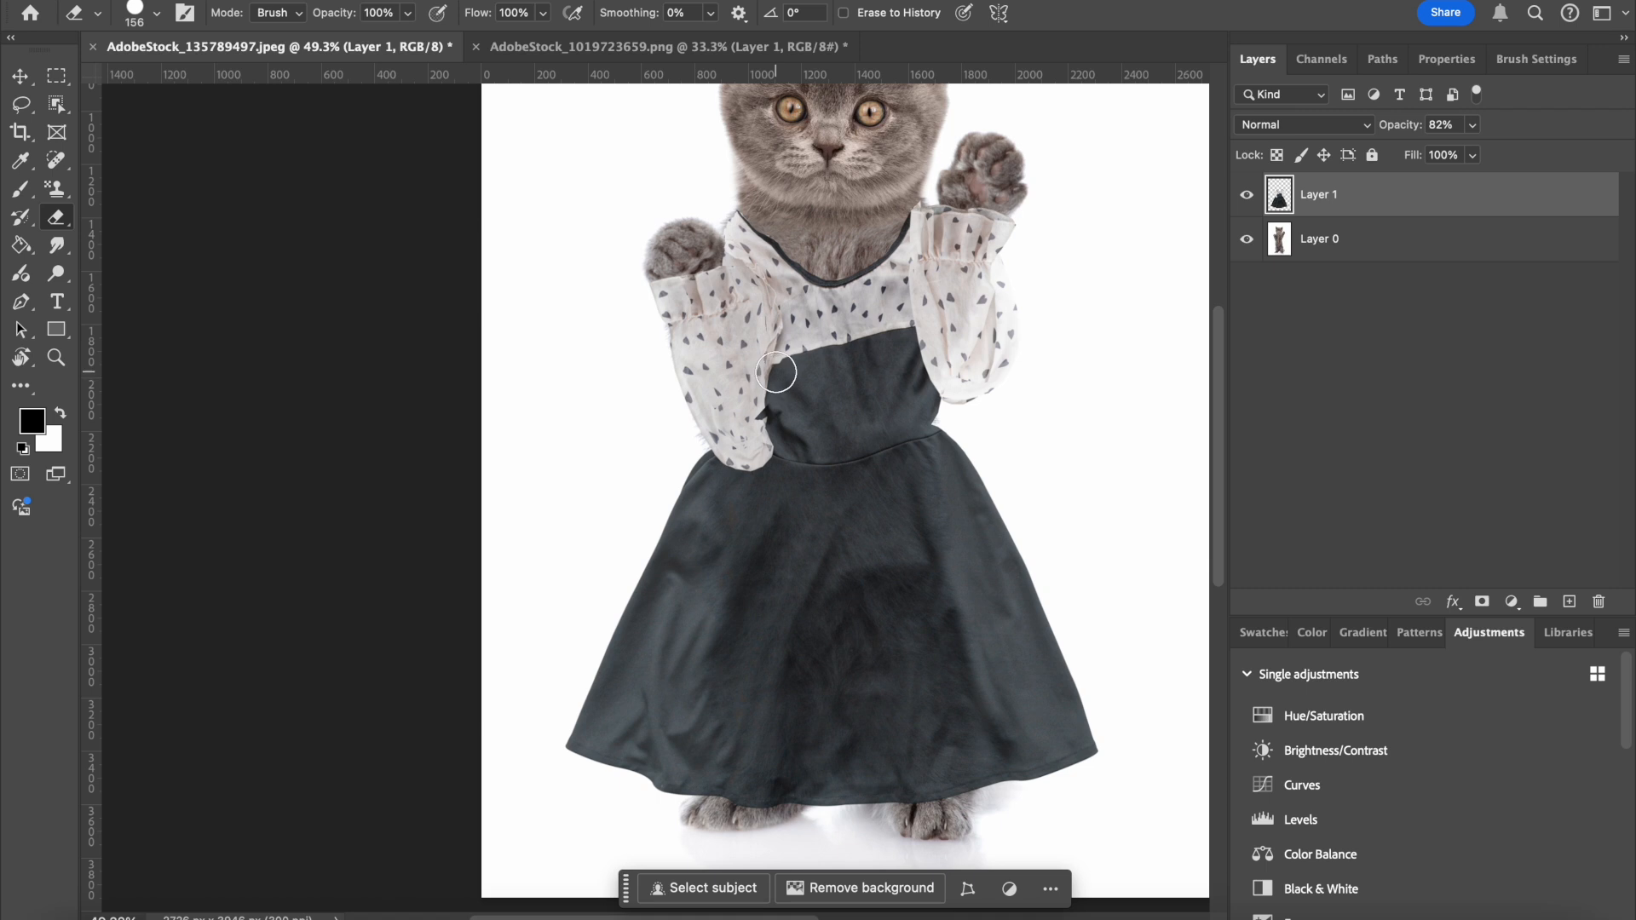
pyautogui.scroll(5, 774, 371)
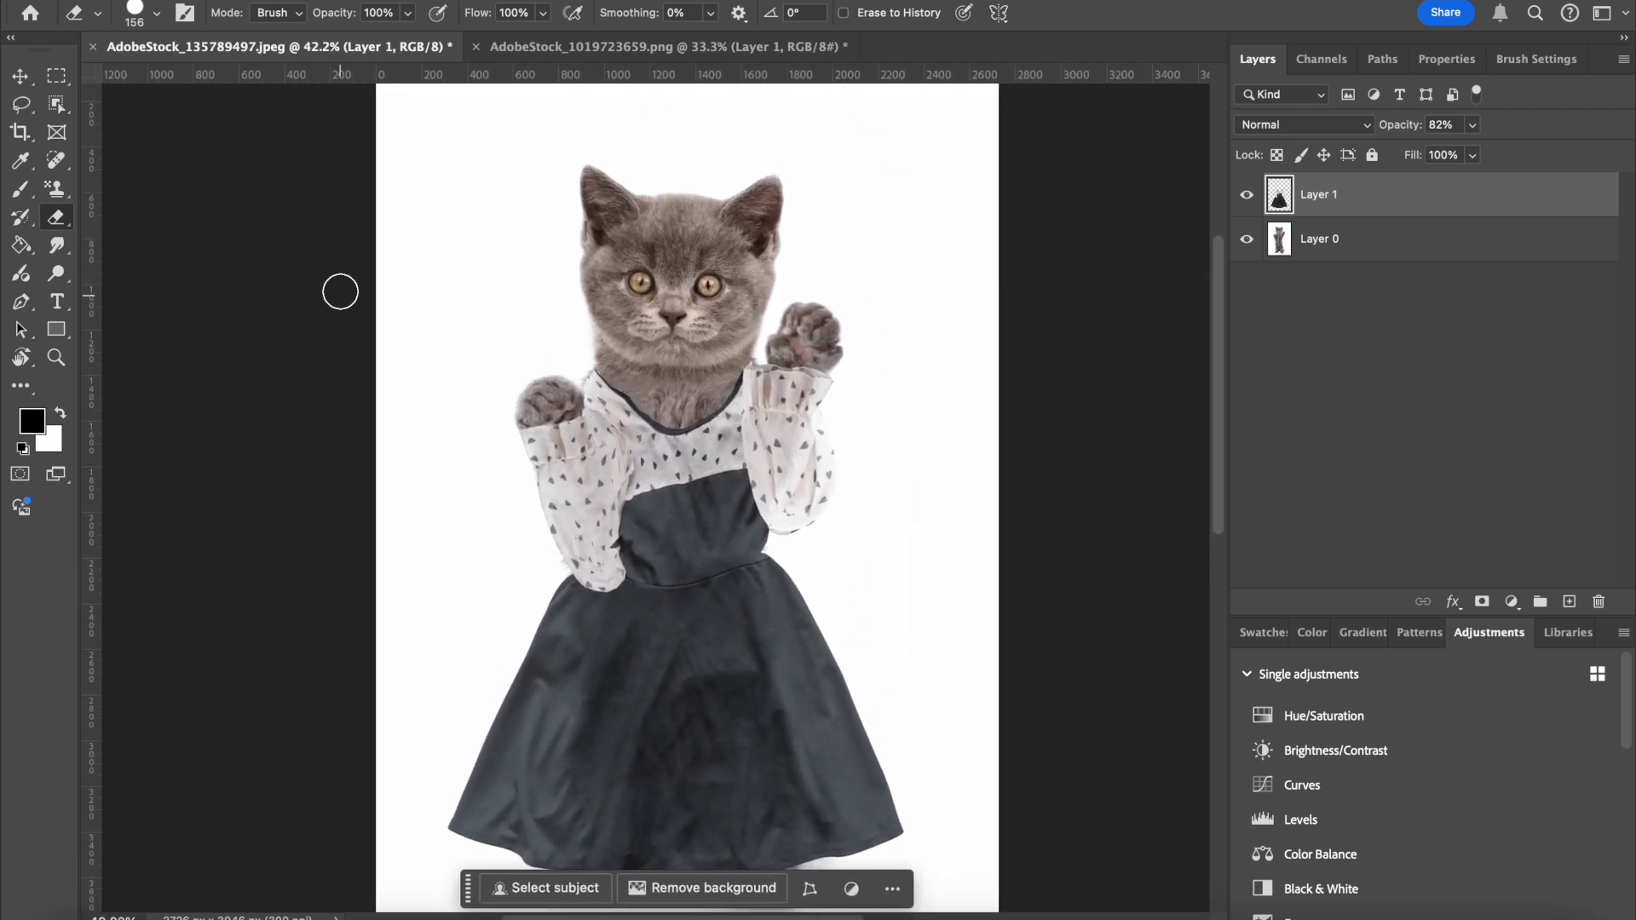
# Start Puppet Warp on the dress layer again and pin the left-hand sleeve beside the notch at the elbow.
pyautogui.click(294, 0)
pyautogui.moveTo(241, 0)
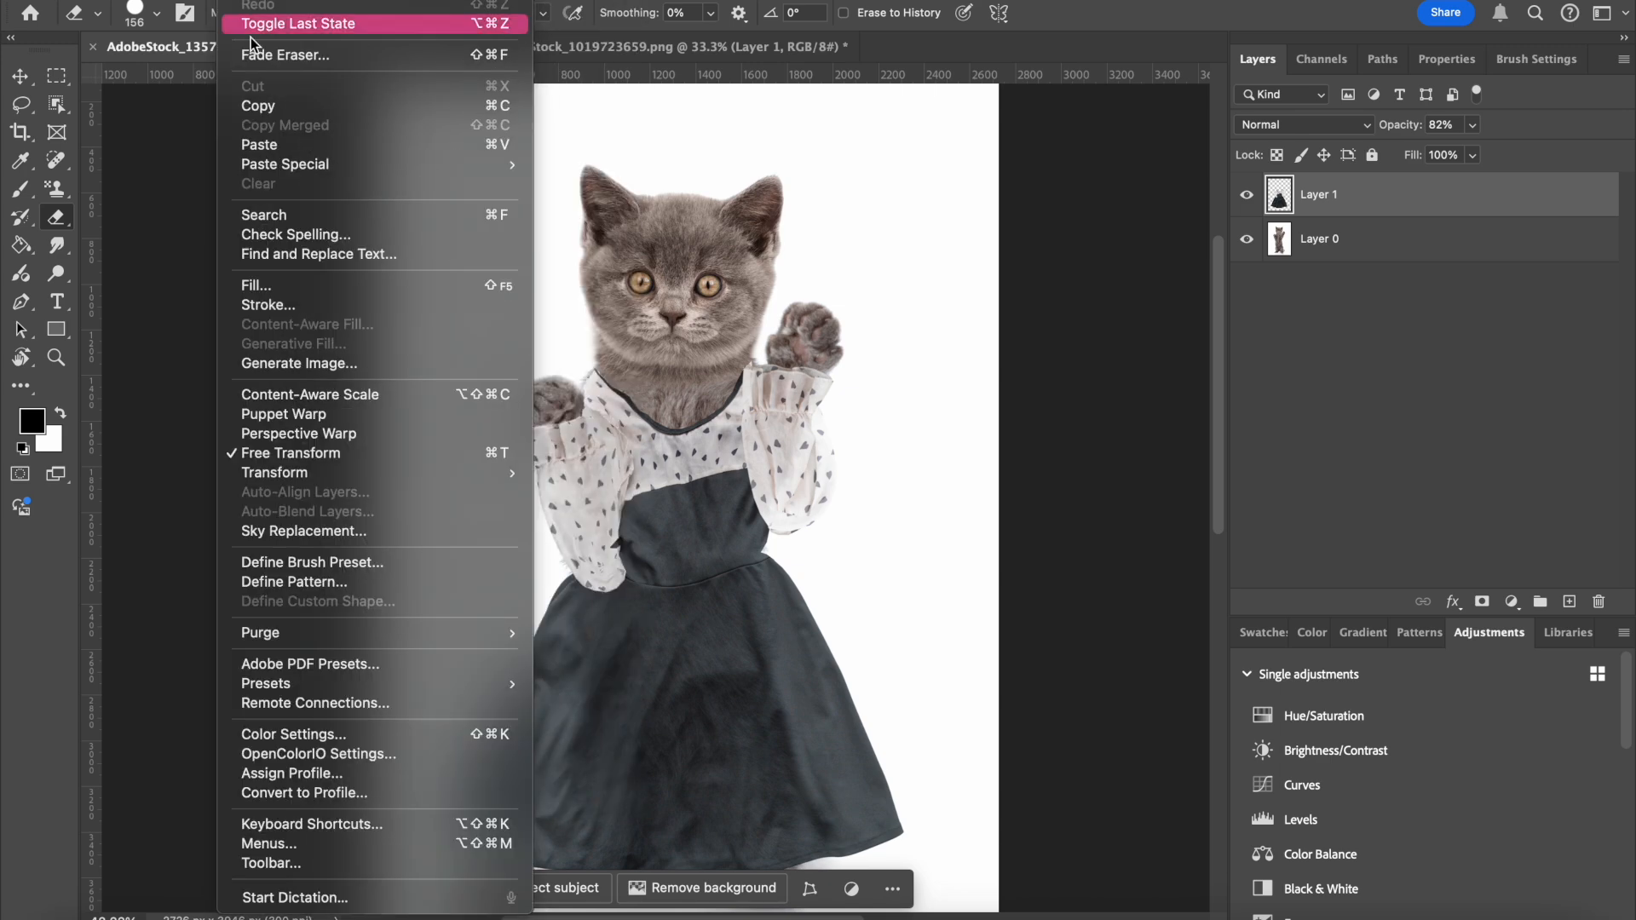
pyautogui.click(282, 414)
pyautogui.scroll(10, 705, 463)
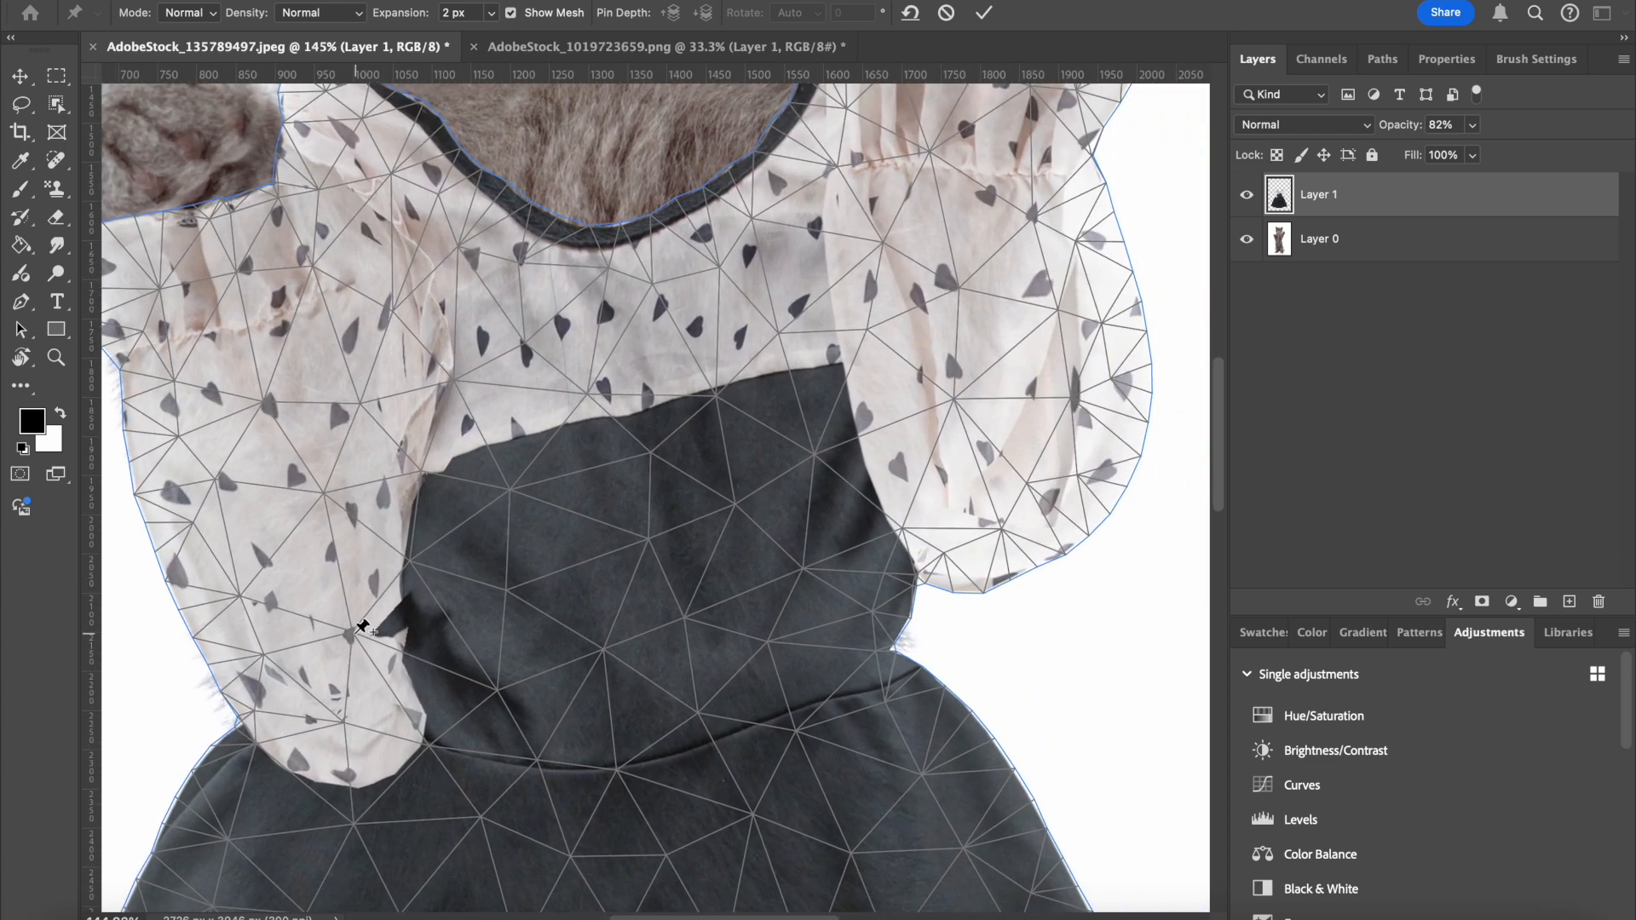
pyautogui.click(348, 636)
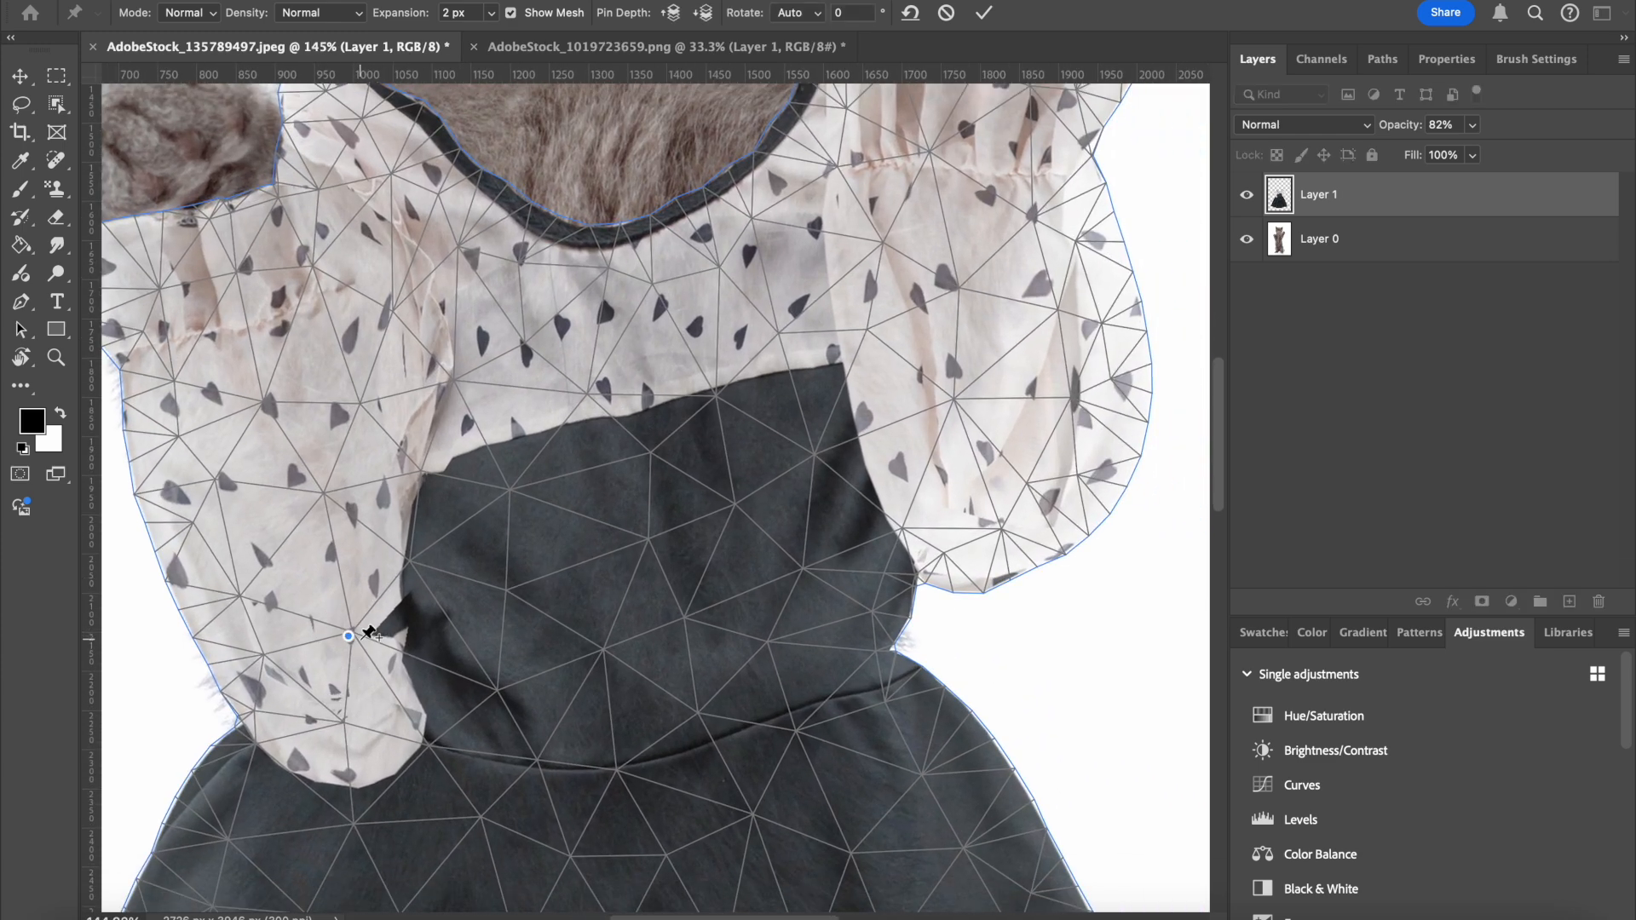
# Try to move the elbow pin toward the bodice and undo the shift.
pyautogui.moveTo(349, 636); pyautogui.dragTo(383, 621)
pyautogui.rightClick(383, 620)
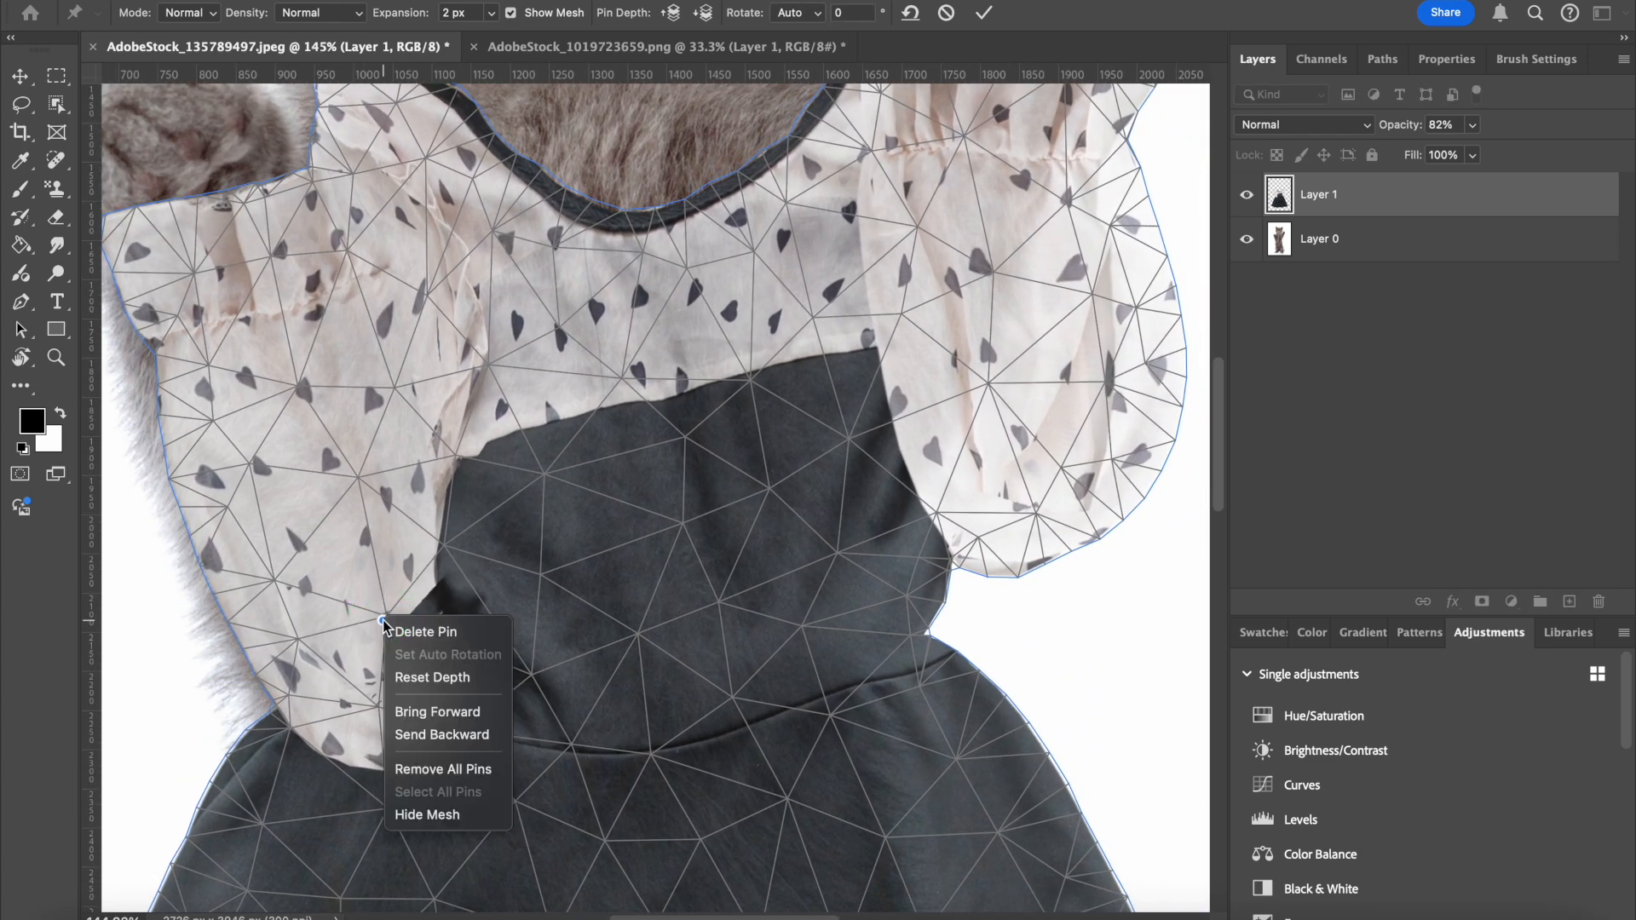
pyautogui.press('super+z')
pyautogui.press('super+z')
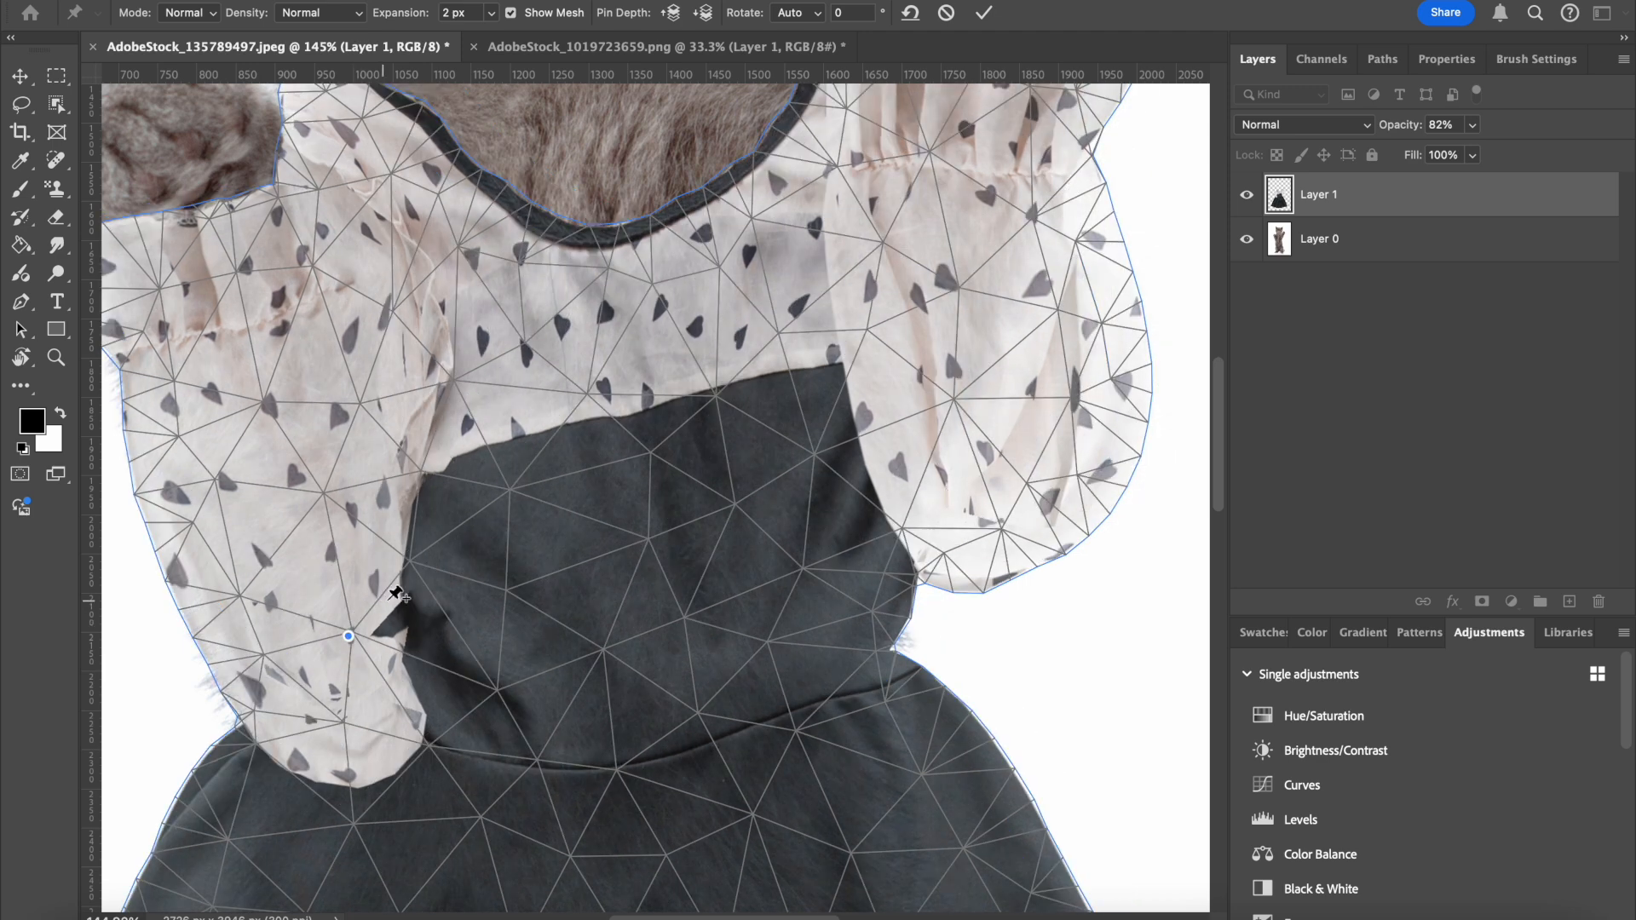
# Place anchor pins around the left-hand sleeve, along its inner edge, outer edge and elbow tip.
pyautogui.click(373, 586)
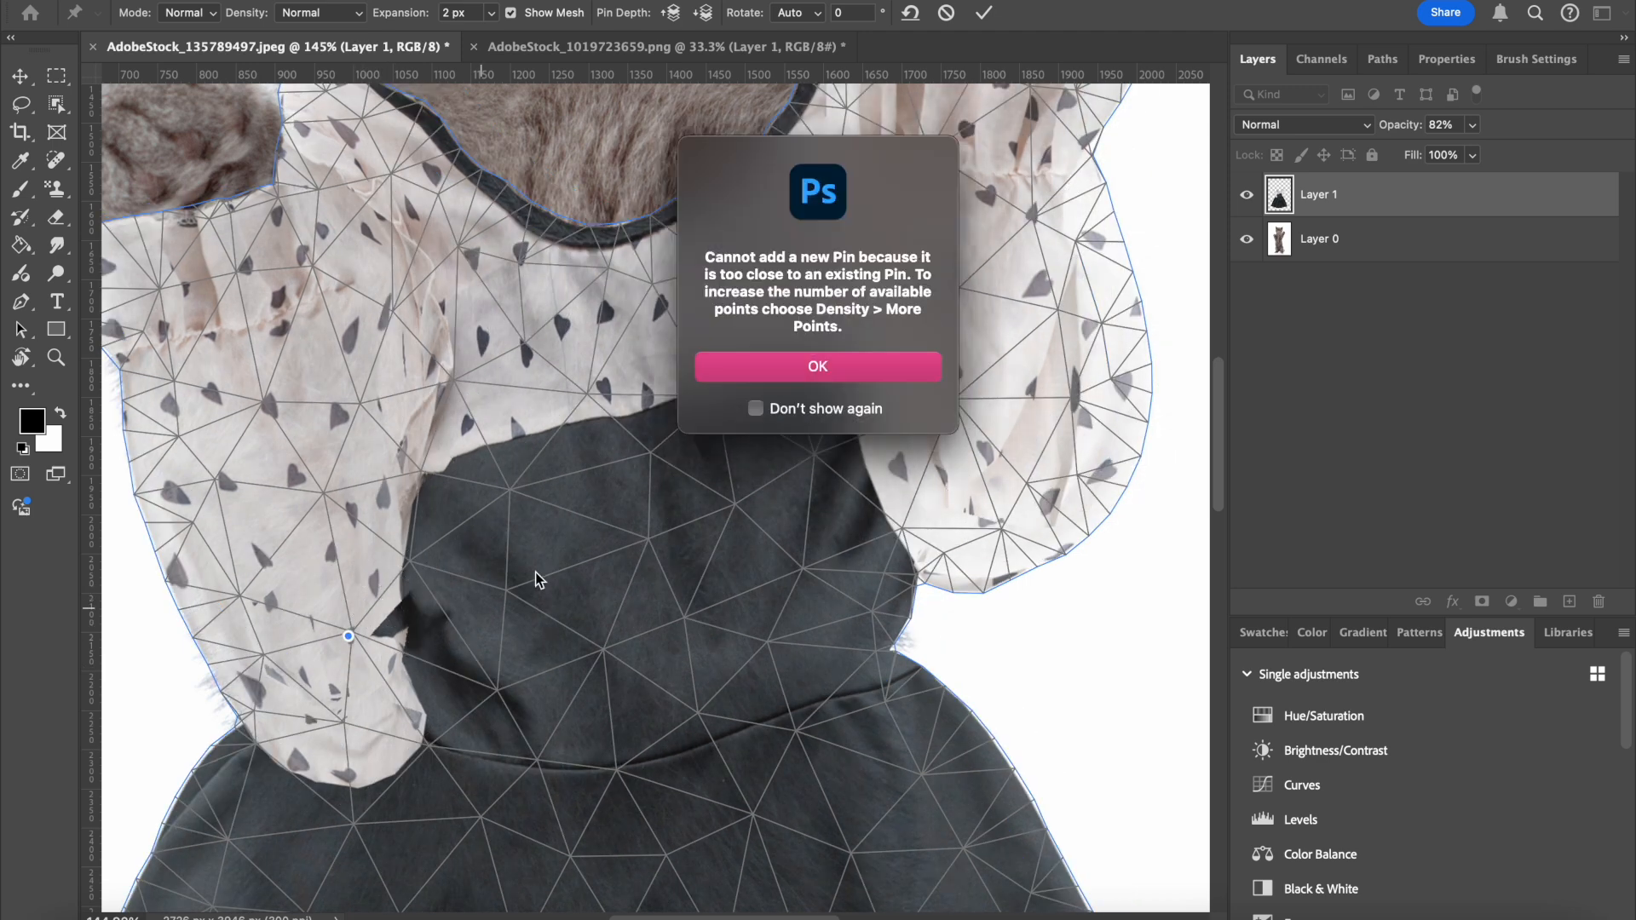
pyautogui.click(770, 375)
pyautogui.click(388, 577)
pyautogui.click(400, 703)
pyautogui.click(211, 635)
pyautogui.click(164, 483)
pyautogui.click(137, 415)
pyautogui.click(130, 328)
pyautogui.click(313, 768)
# Place anchor pins across the bodice's right-hand half and around the right-hand sleeve.
pyautogui.click(778, 550)
pyautogui.click(791, 625)
pyautogui.click(864, 474)
pyautogui.click(747, 325)
pyautogui.click(1056, 377)
pyautogui.click(1042, 552)
pyautogui.scroll(3, 1078, 385)
pyautogui.click(1078, 279)
pyautogui.click(1059, 249)
pyautogui.click(900, 214)
pyautogui.click(1061, 640)
pyautogui.hscroll(-5, 1061, 639)
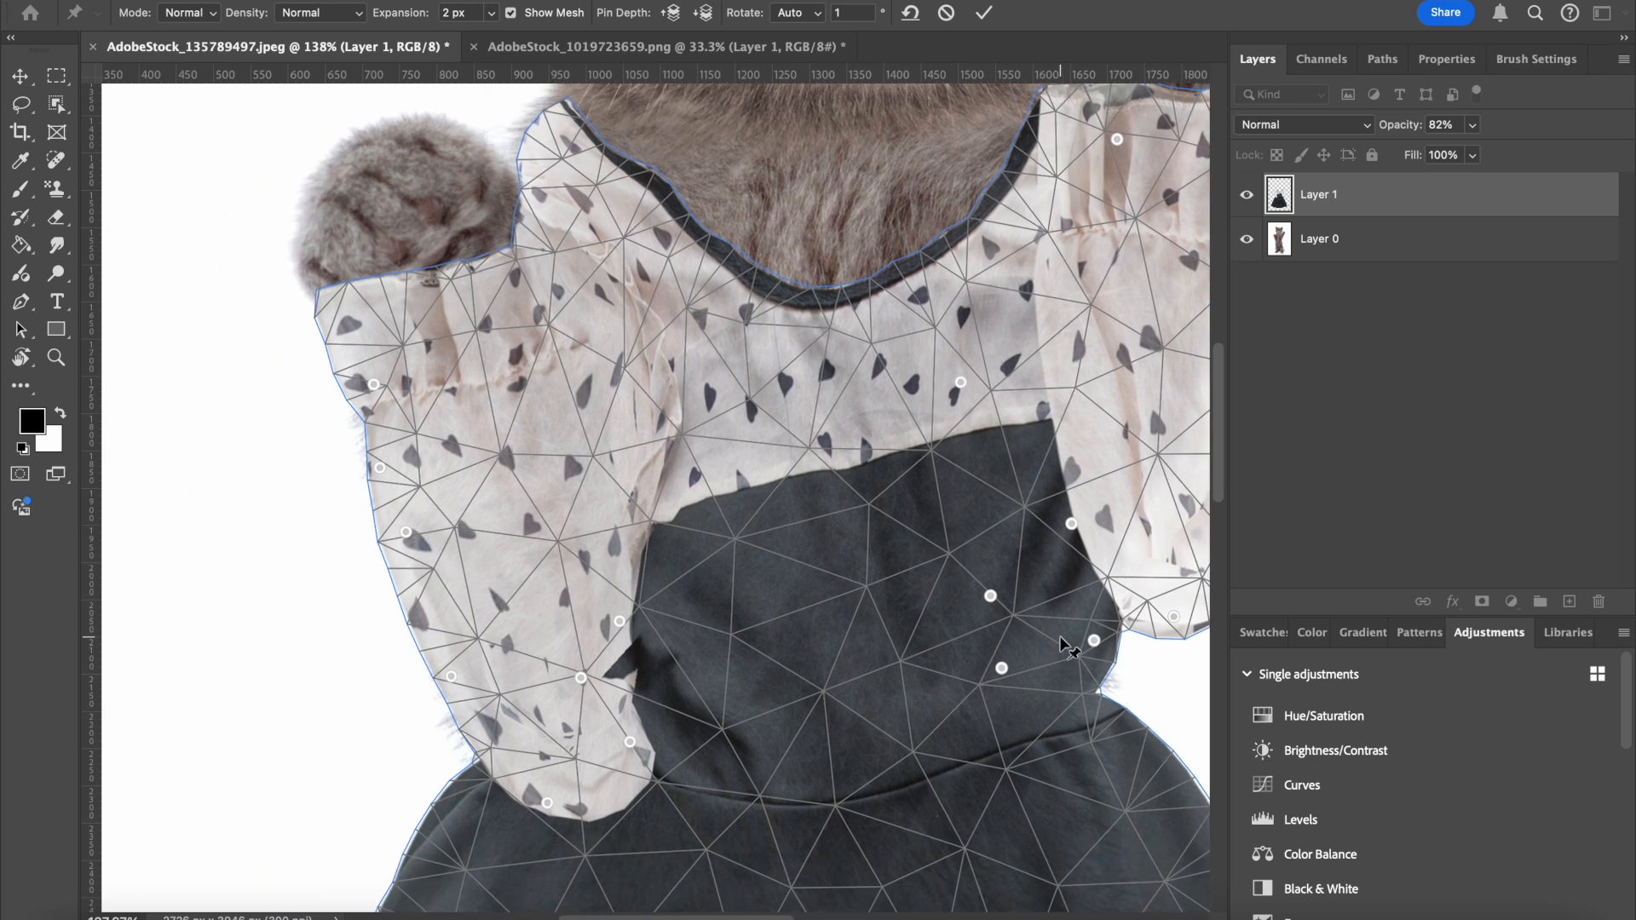
# Move the left-hand elbow pin up to close the notch, and add a bodice pin beside it shifted slightly inward.
pyautogui.moveTo(582, 679); pyautogui.dragTo(628, 600)
pyautogui.click(656, 598)
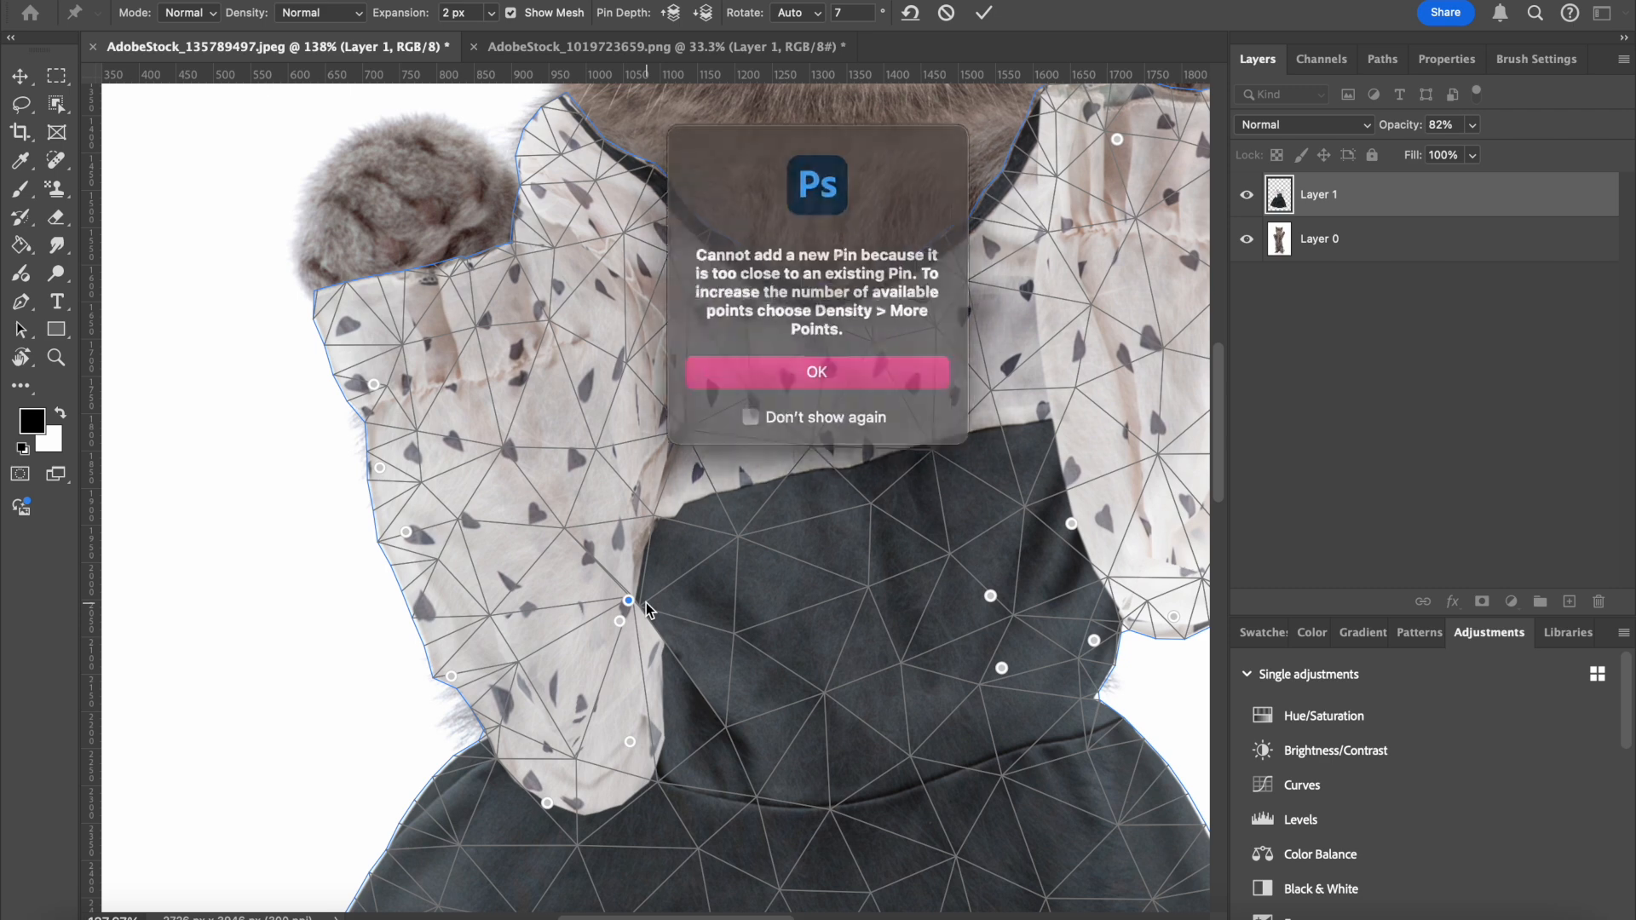
pyautogui.click(811, 366)
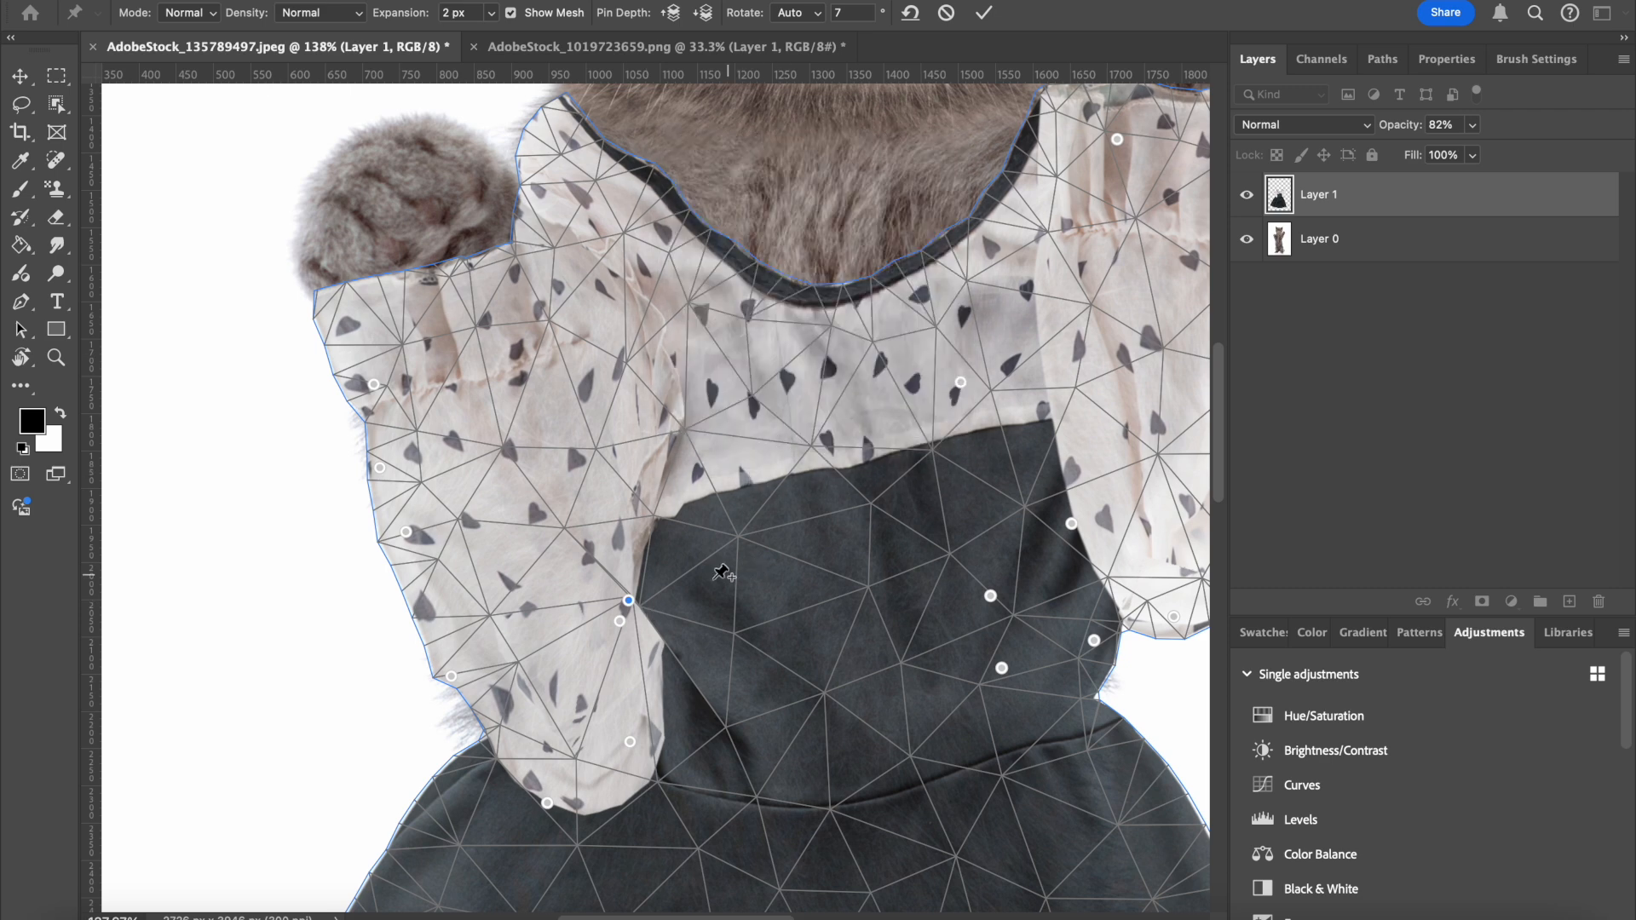
pyautogui.click(668, 604)
pyautogui.click(847, 375)
pyautogui.click(694, 605)
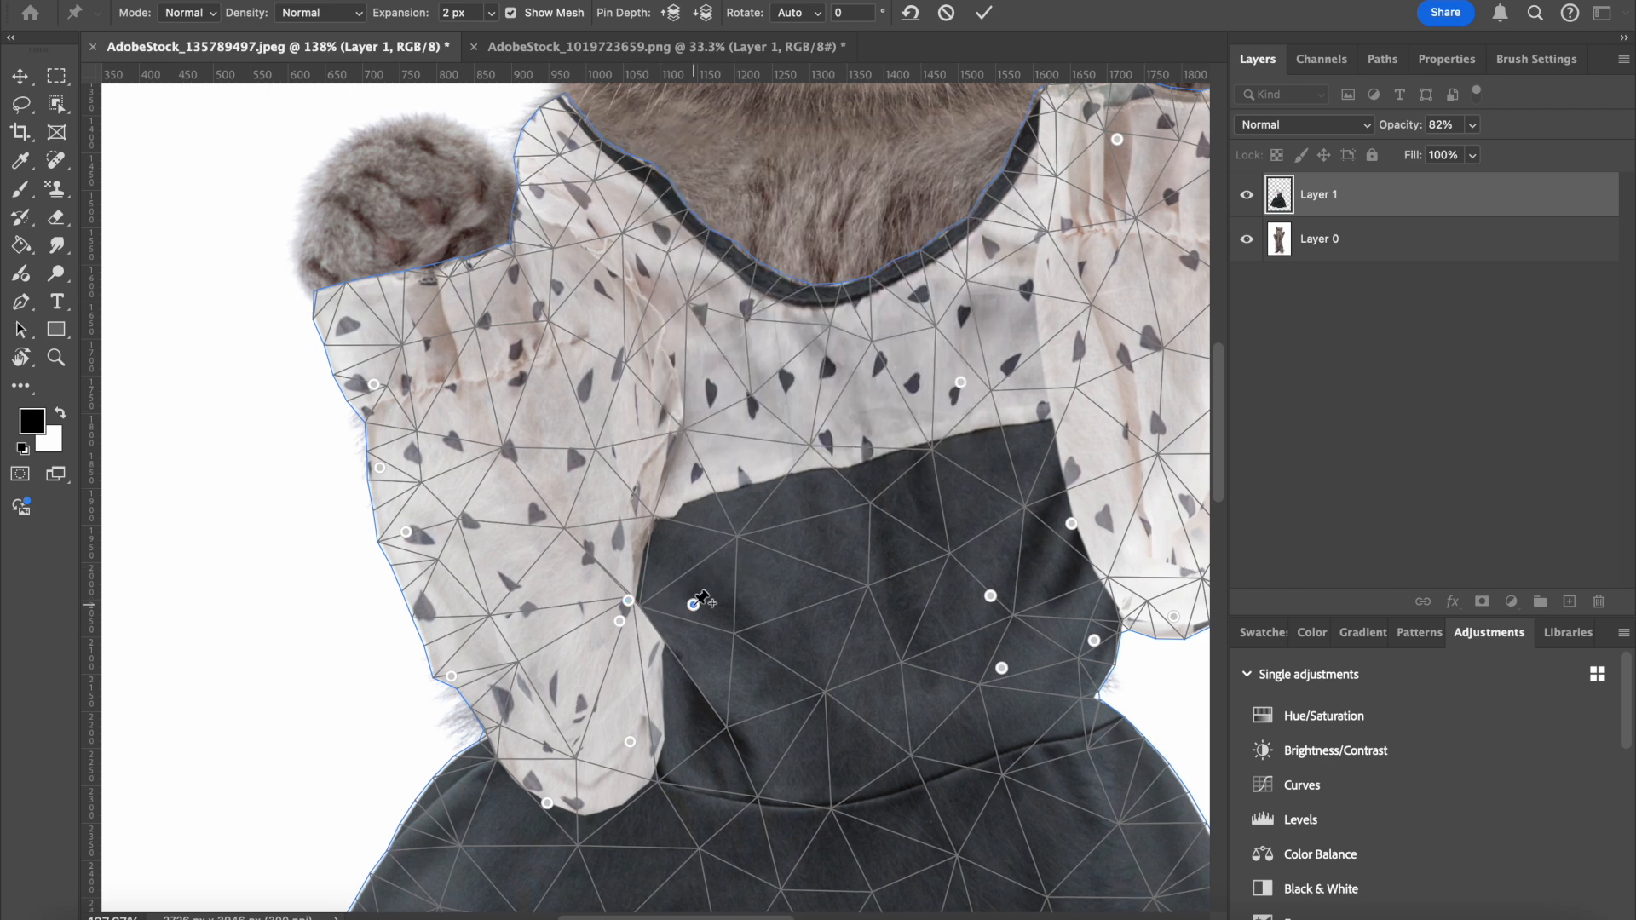
pyautogui.moveTo(694, 604); pyautogui.dragTo(732, 596)
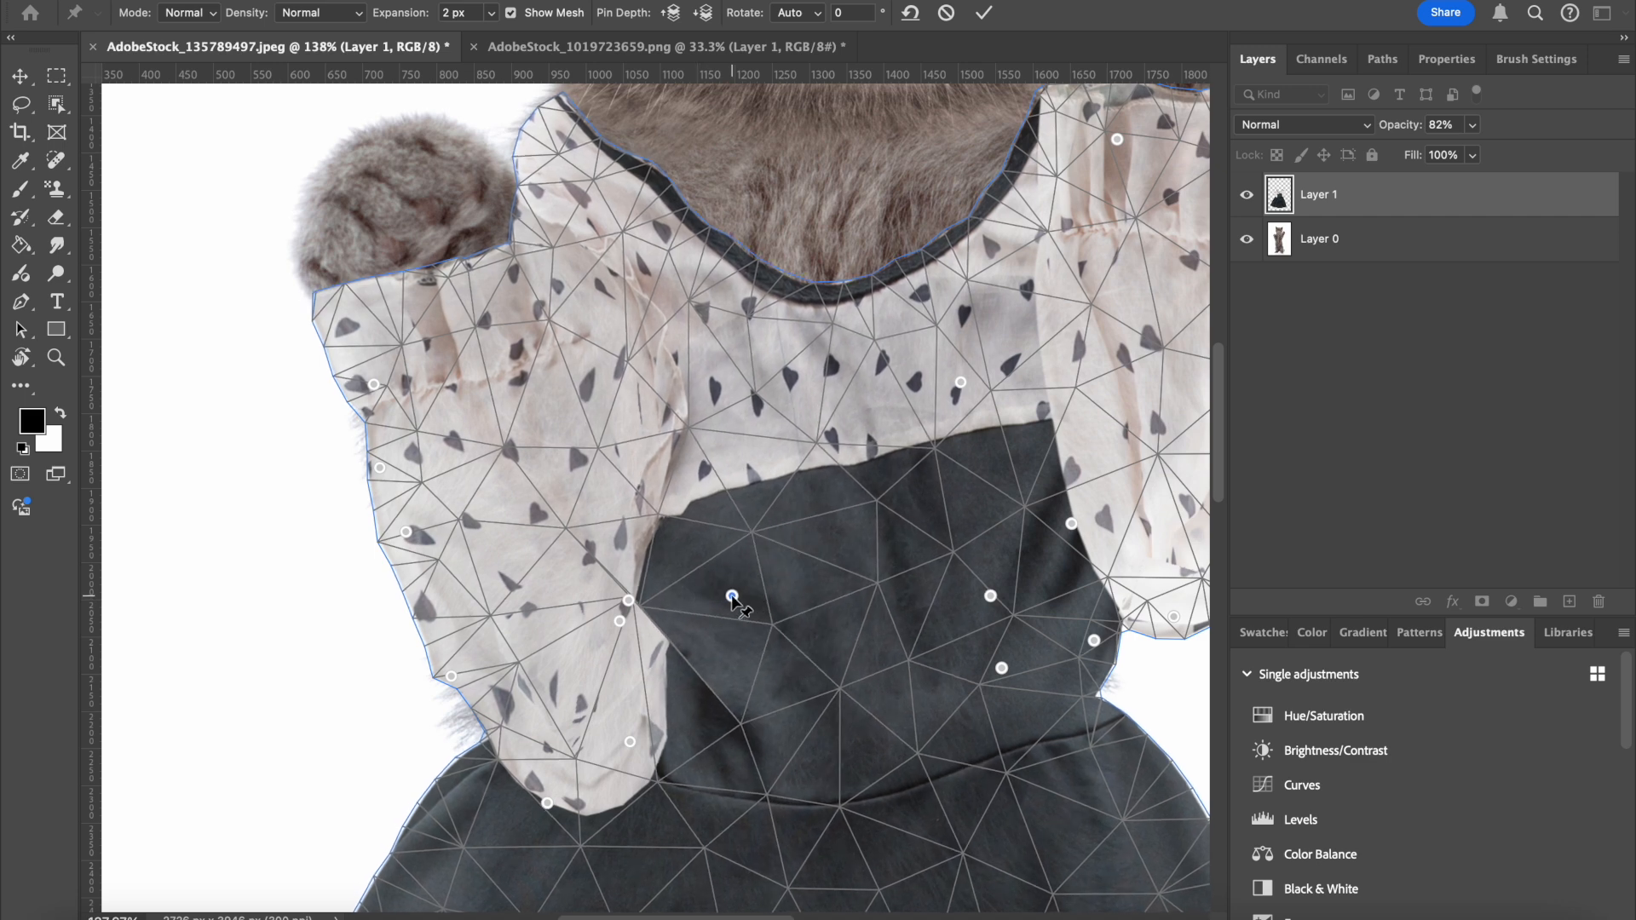
# Nudge the pin near the left-hand sleeve's lower inner edge slightly downward.
pyautogui.click(665, 646)
pyautogui.click(843, 366)
pyautogui.press('BackSpace')
pyautogui.hotkey('ctrl', 'z')
pyautogui.click(647, 716)
pyautogui.click(840, 356)
pyautogui.moveTo(630, 744)
pyautogui.mouseDown()
pyautogui.moveTo(612, 741)
pyautogui.moveTo(621, 793)
pyautogui.moveTo(624, 758)
pyautogui.mouseUp()
# Check the warped sleeves and bodice up close and apply the Puppet Warp.
pyautogui.scroll(5, 682, 645)
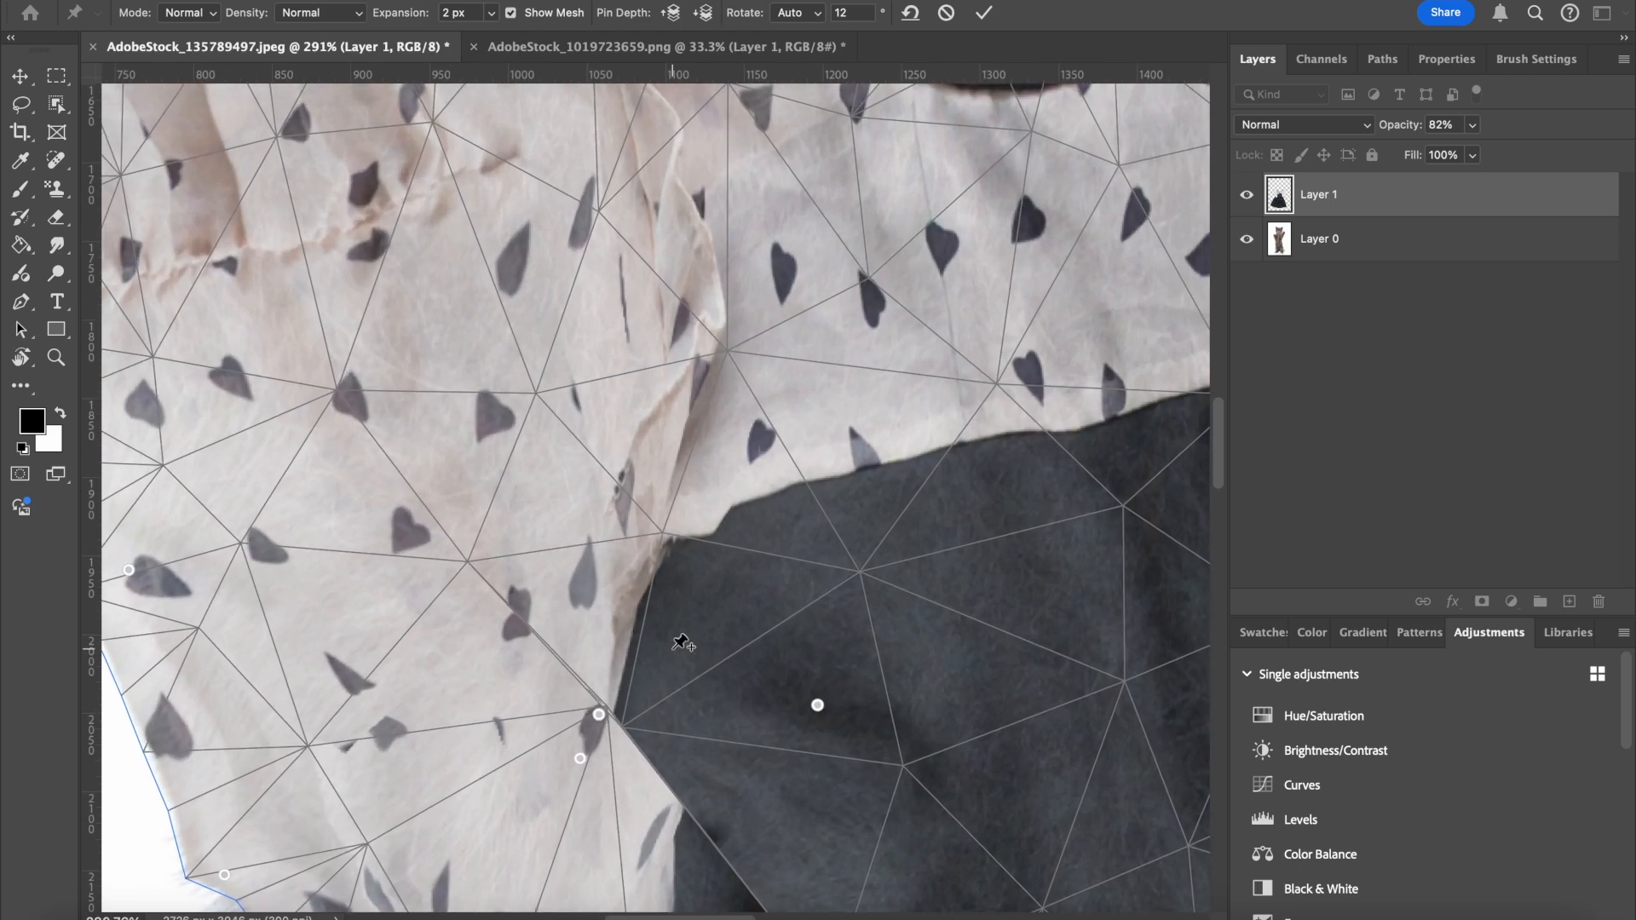
pyautogui.scroll(-3, 682, 645)
pyautogui.scroll(-3, 682, 645)
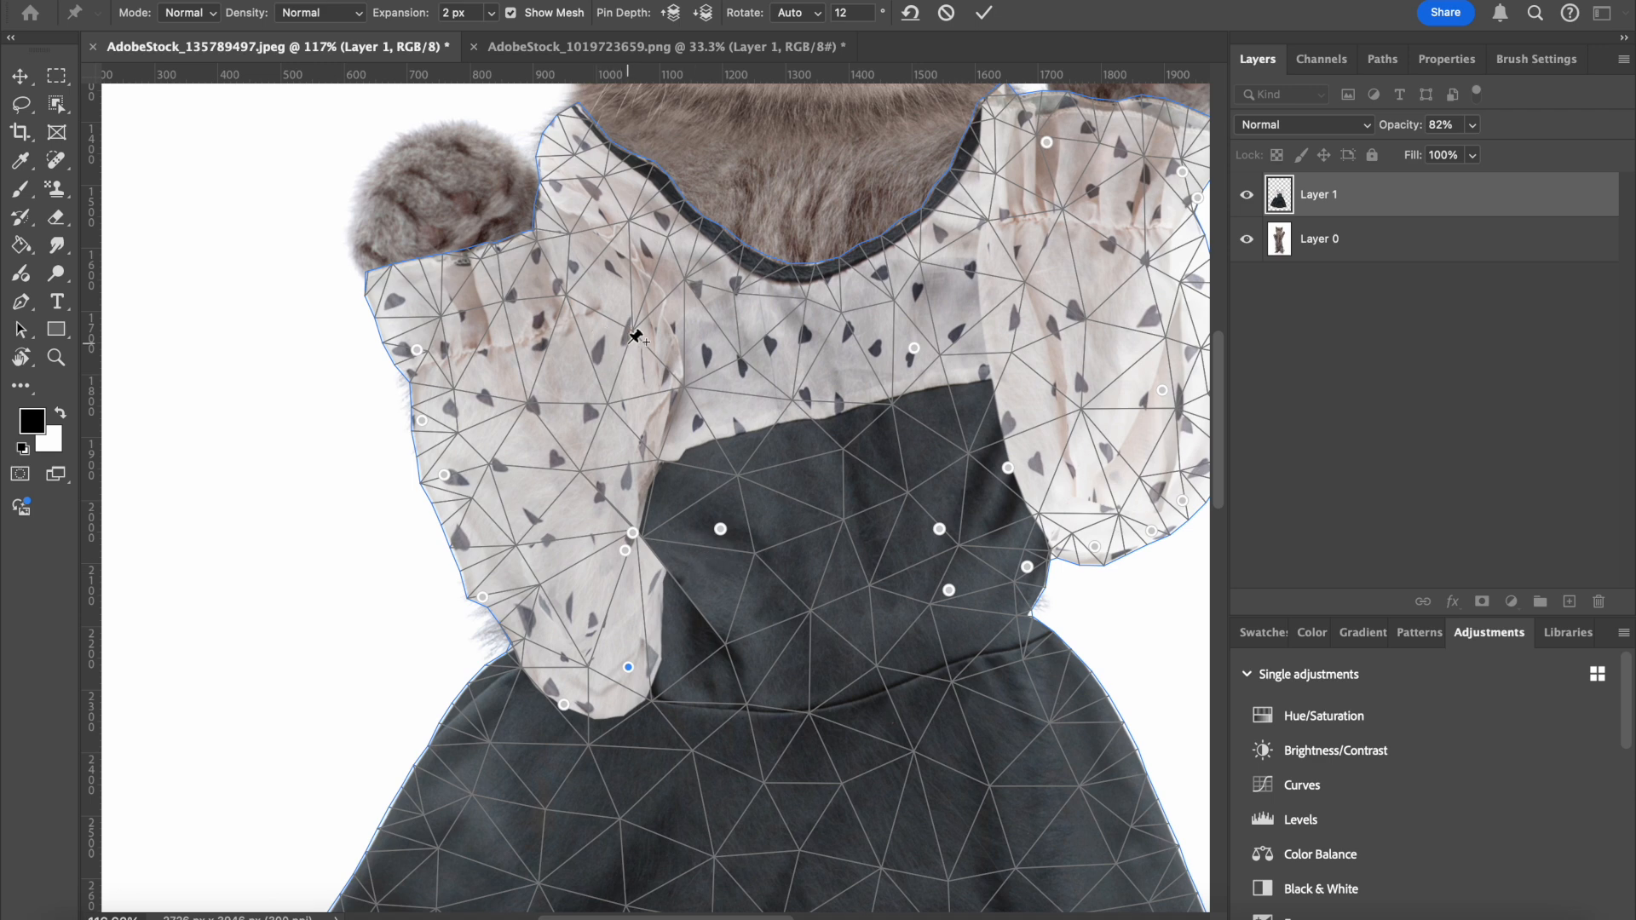
pyautogui.scroll(-4, 635, 336)
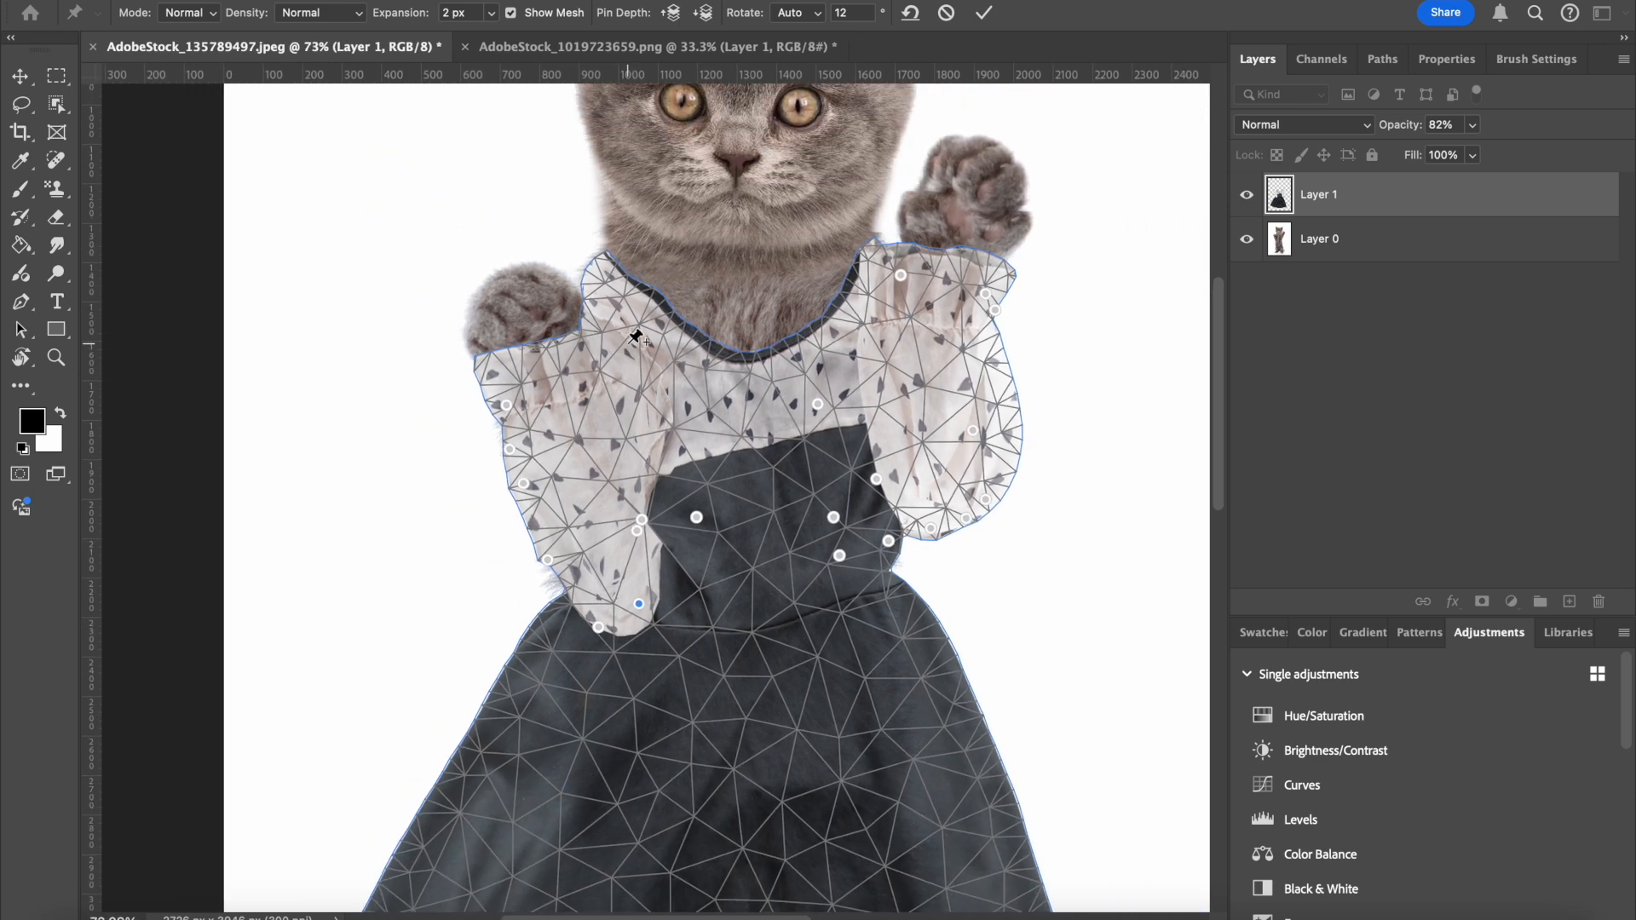
pyautogui.scroll(3, 635, 336)
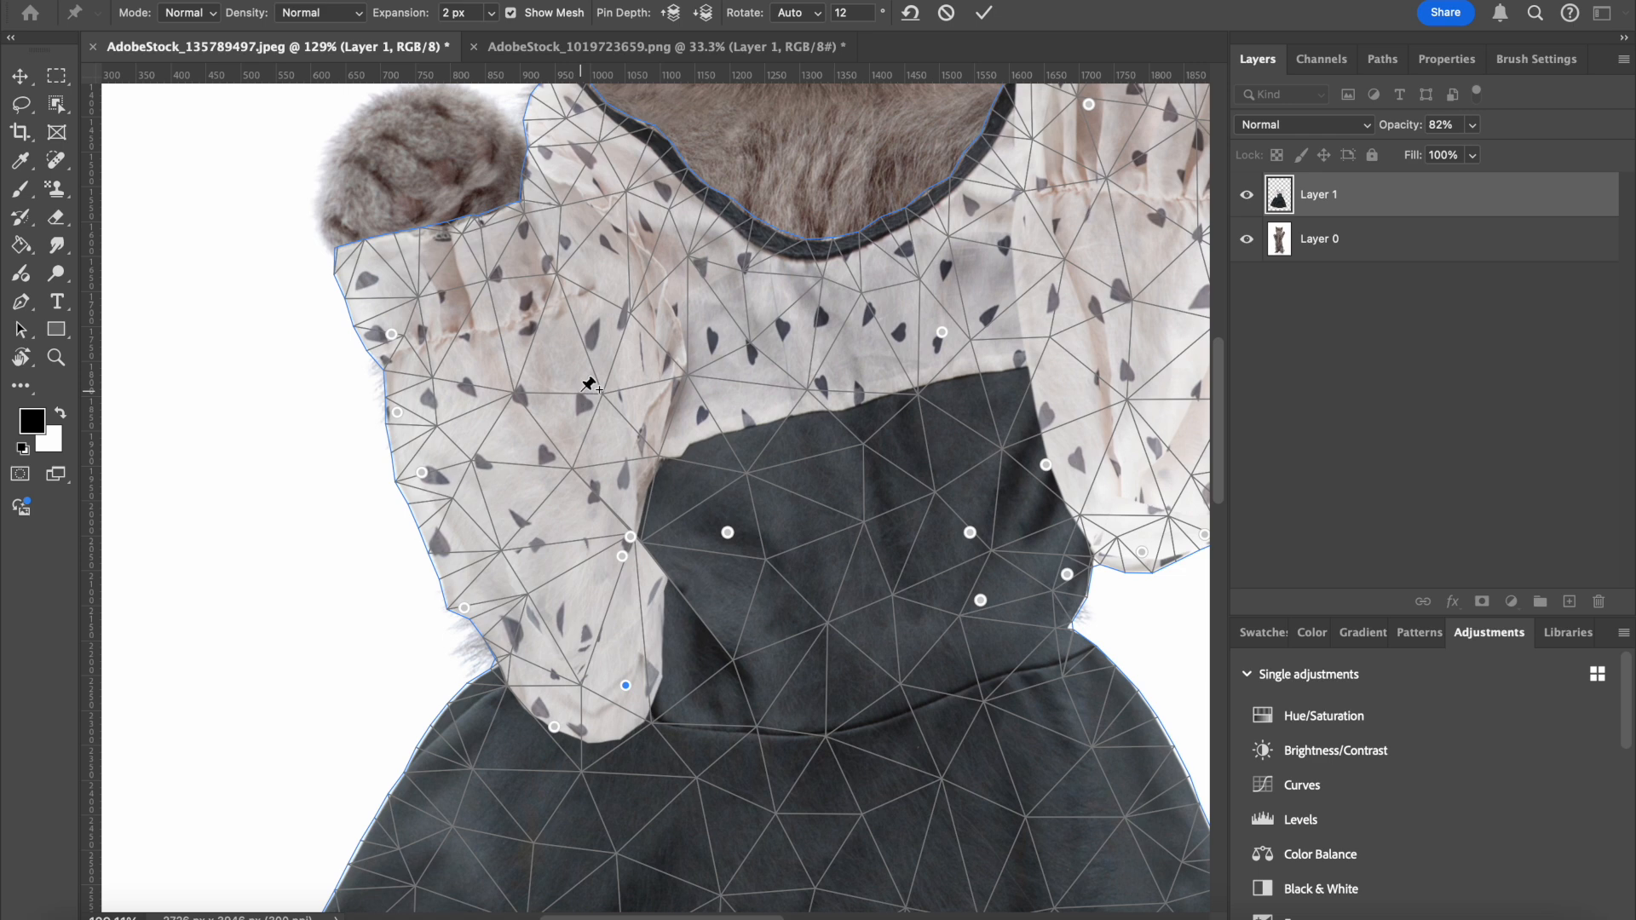
pyautogui.scroll(-2, 588, 385)
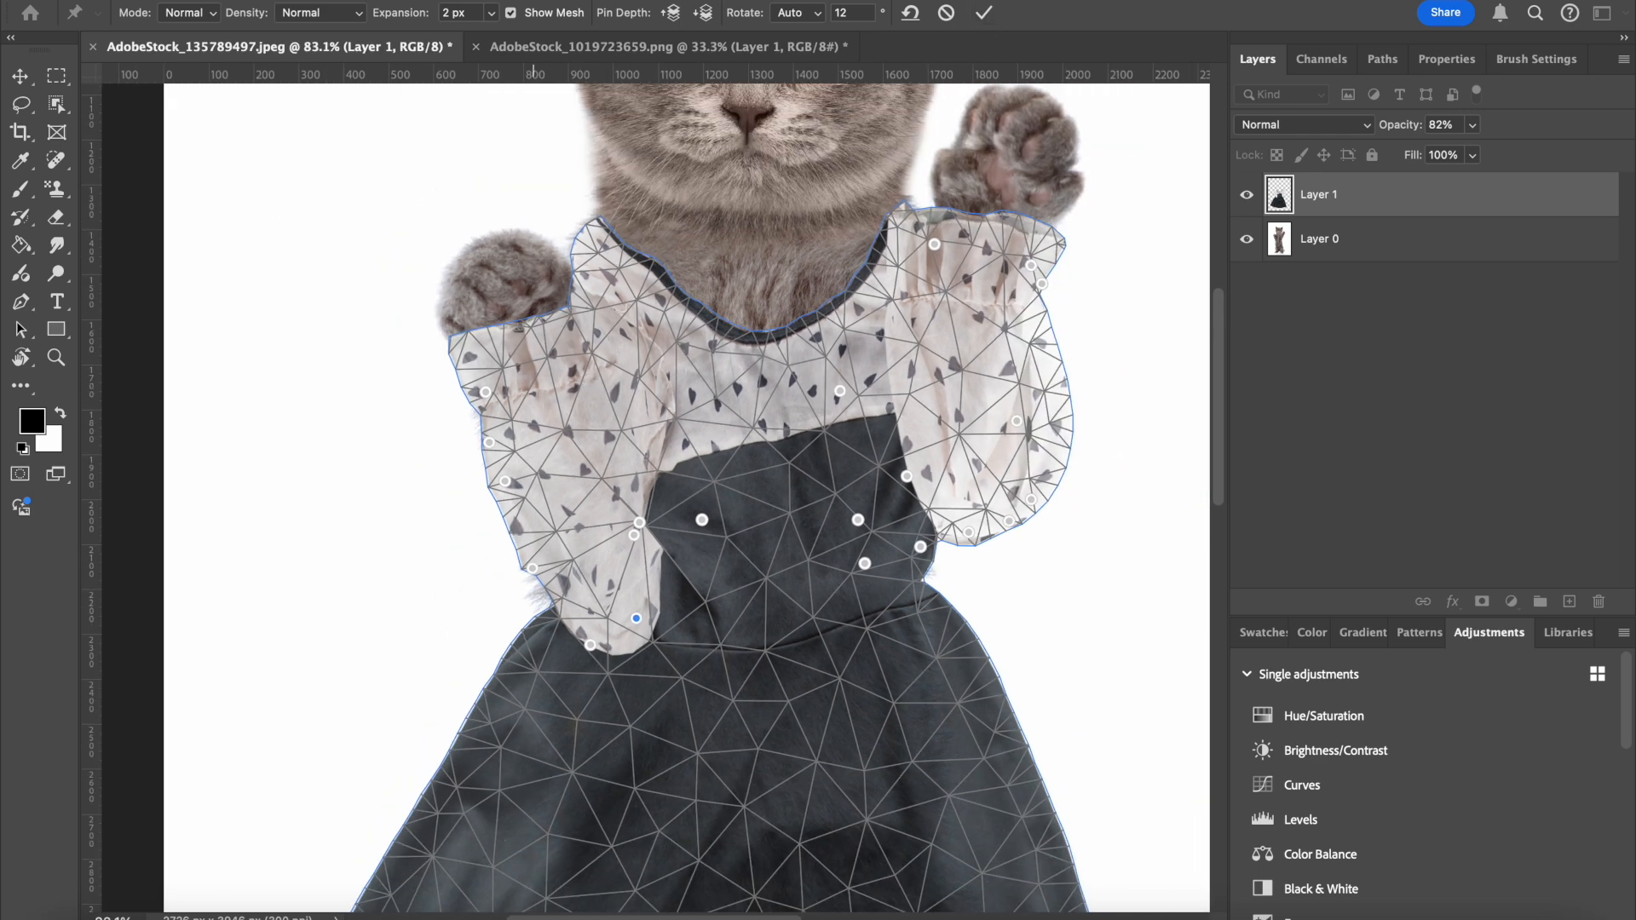
pyautogui.press('Return')
# Clone Stamp dark bodice fabric at 100% opacity over the jagged inner edge of the left-hand sleeve at the waist.
pyautogui.press('e')
pyautogui.scroll(2, 656, 507)
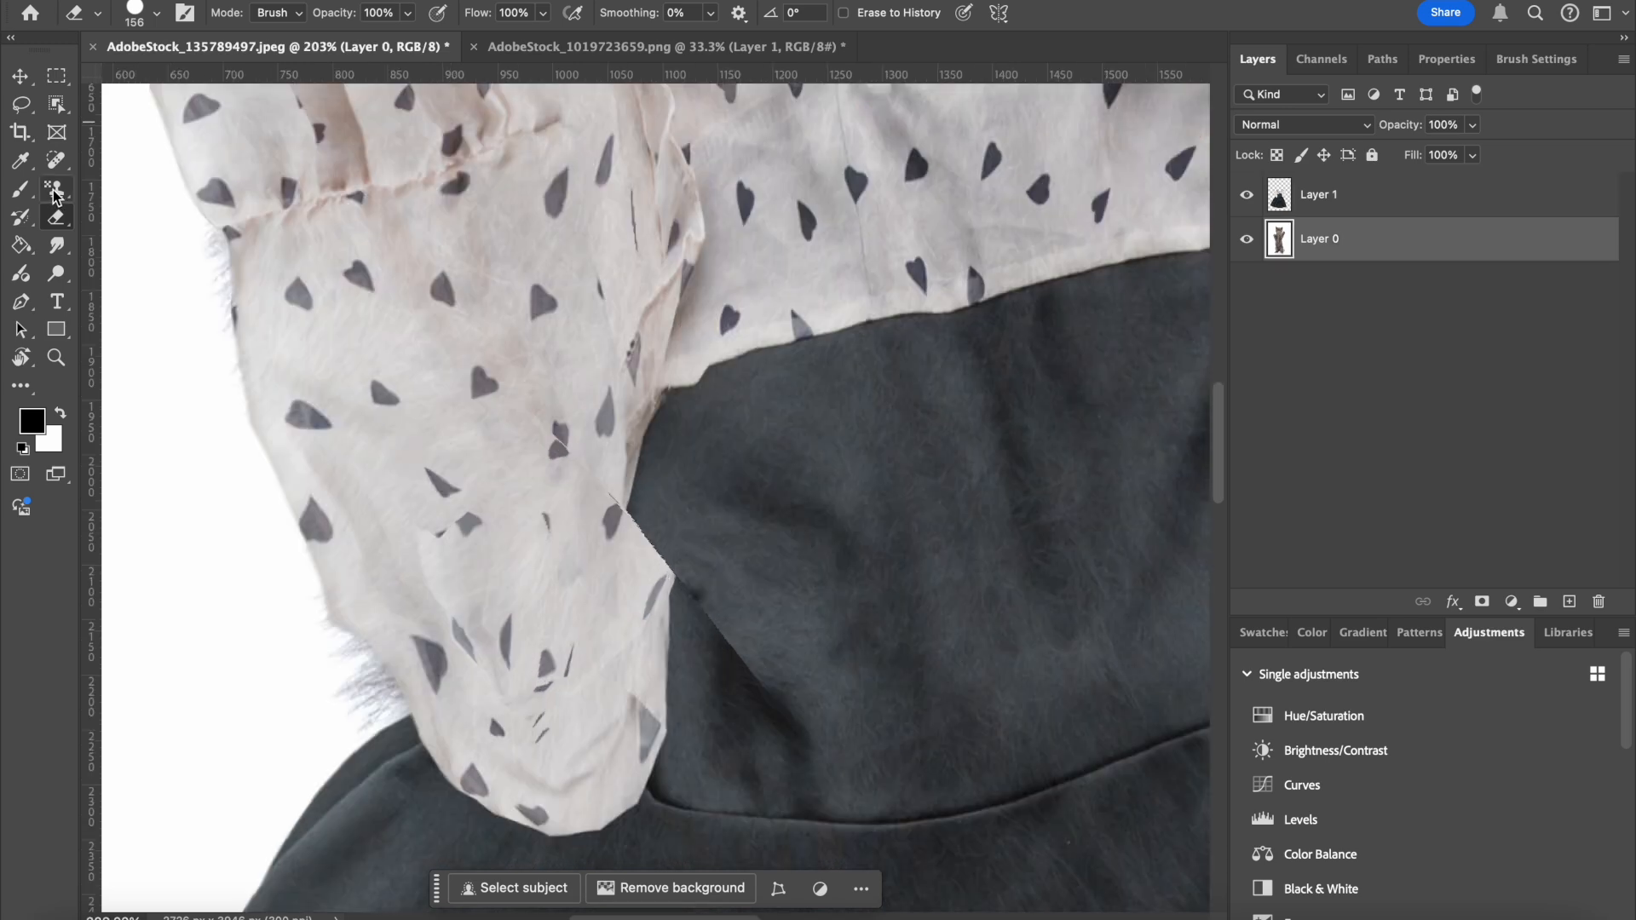
pyautogui.click(55, 189)
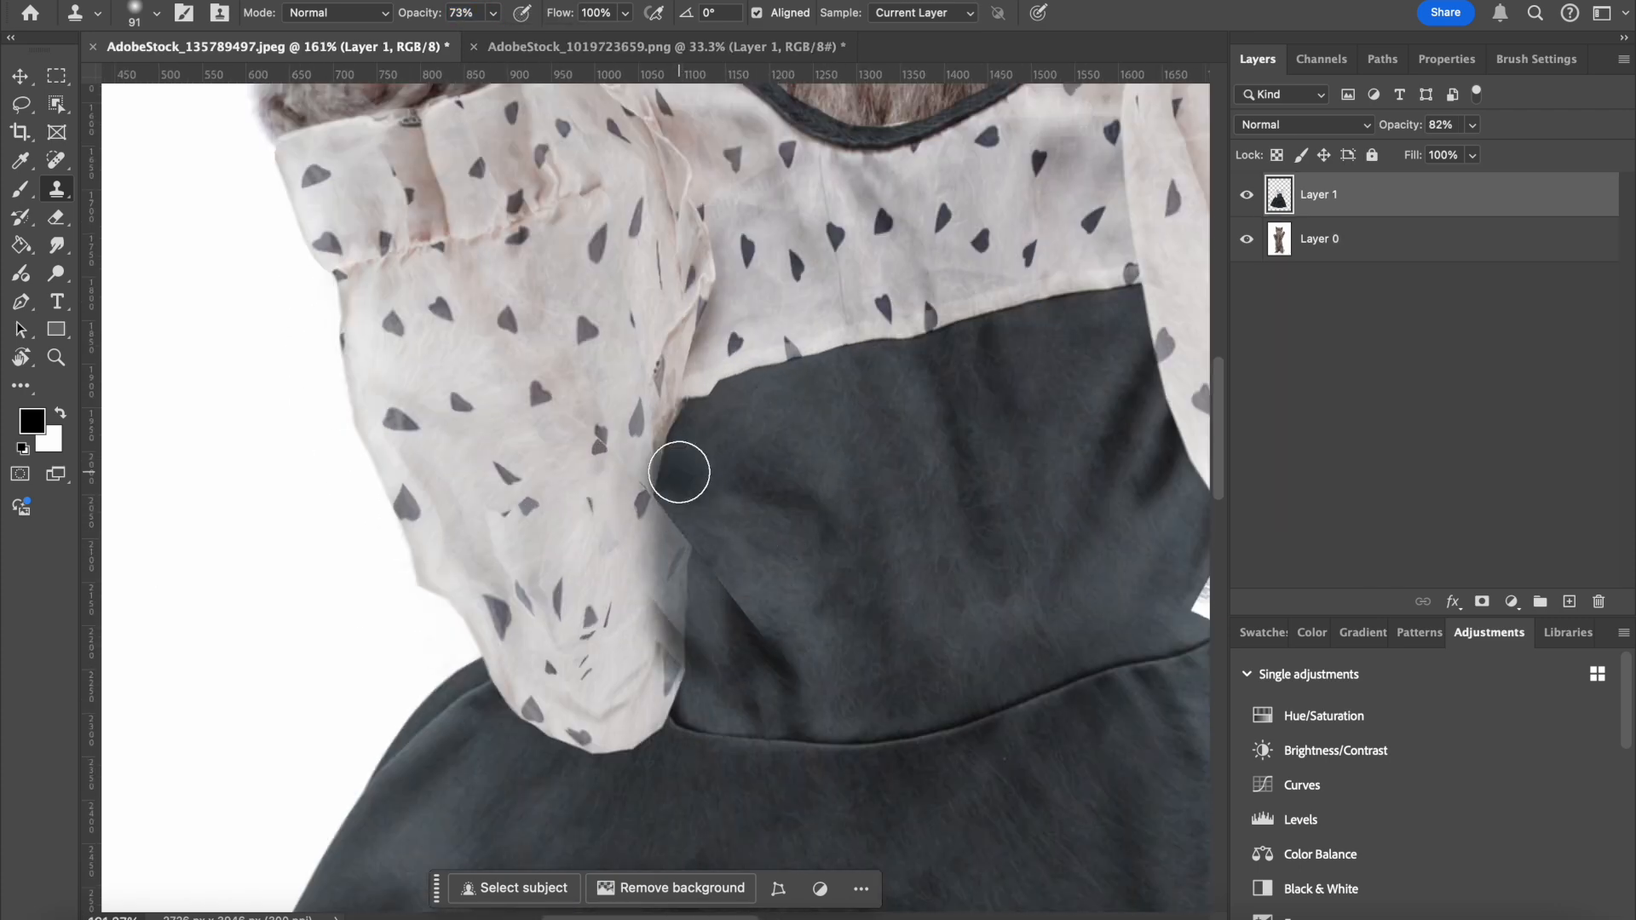
pyautogui.press('0')
pyautogui.keyDown('alt'); pyautogui.click(799, 522); pyautogui.keyUp('alt')
pyautogui.moveTo(707, 635)
pyautogui.mouseDown()
pyautogui.moveTo(691, 489)
pyautogui.moveTo(695, 639)
pyautogui.mouseUp()
pyautogui.press('super+0')
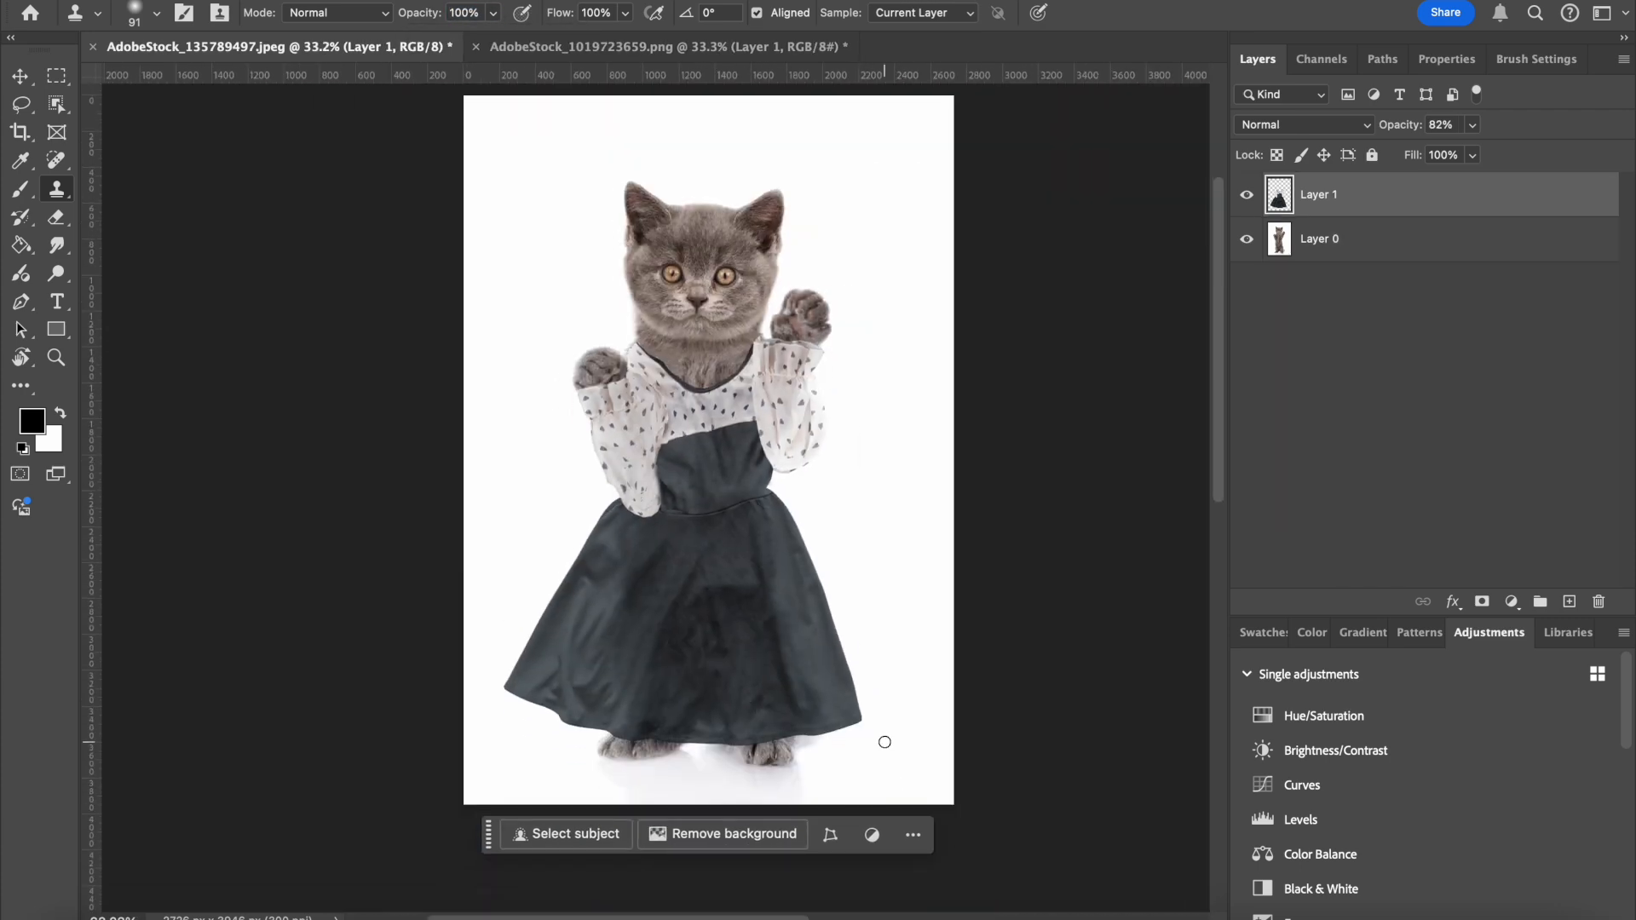
pyautogui.press('v')
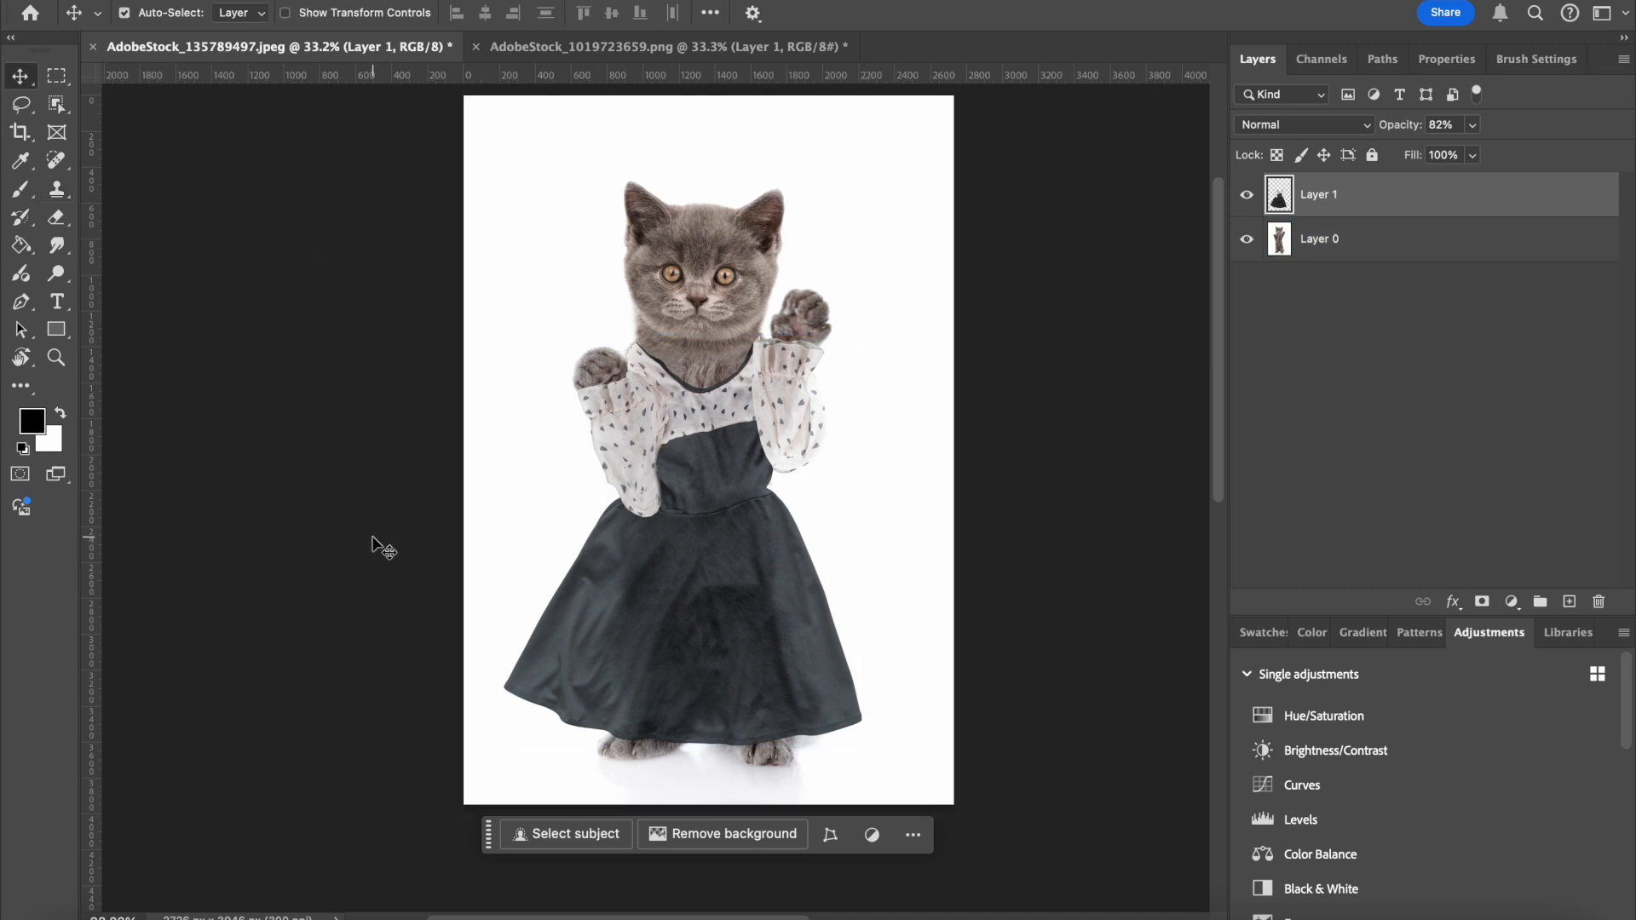
pyautogui.click(843, 212)
pyautogui.click(806, 589)
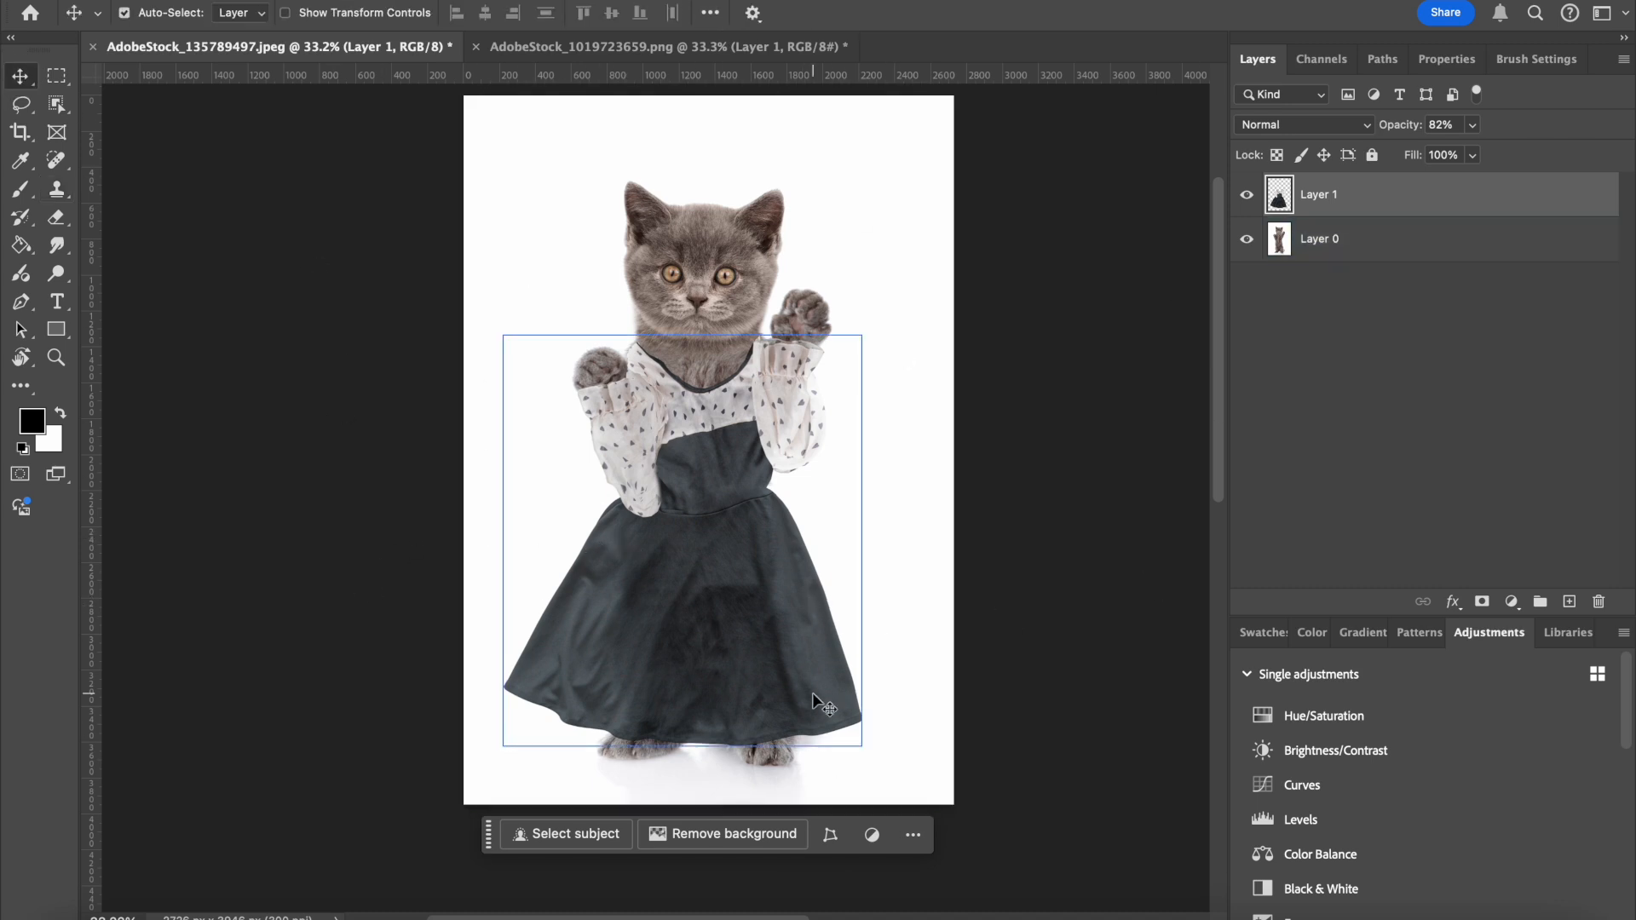
pyautogui.scroll(1, 596, 647)
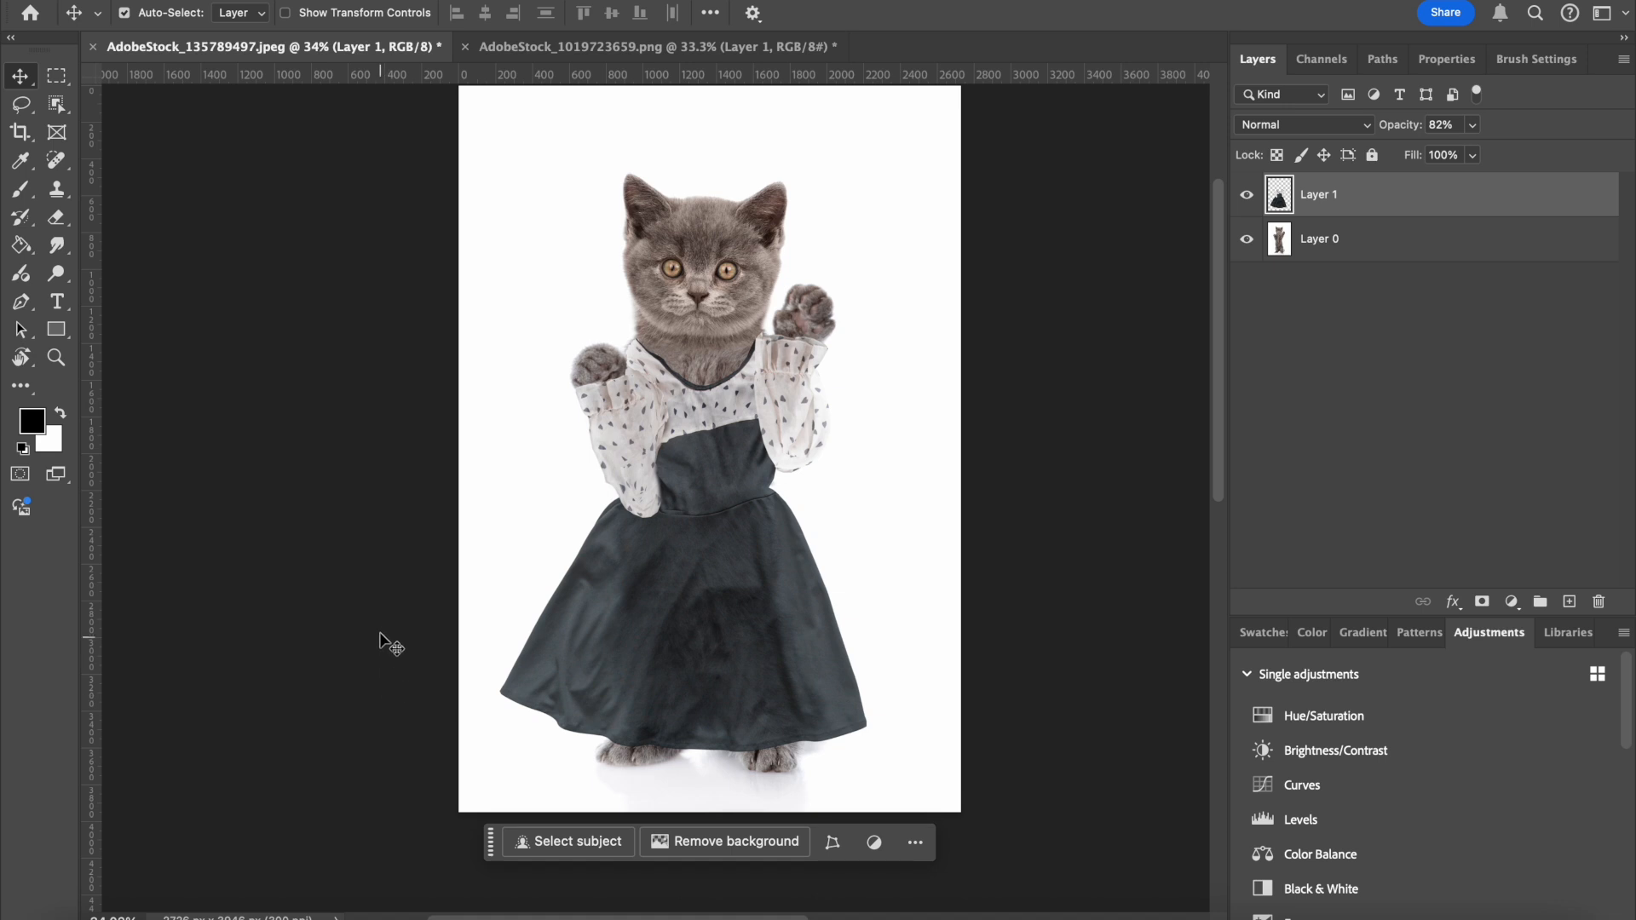
pyautogui.scroll(2, 380, 641)
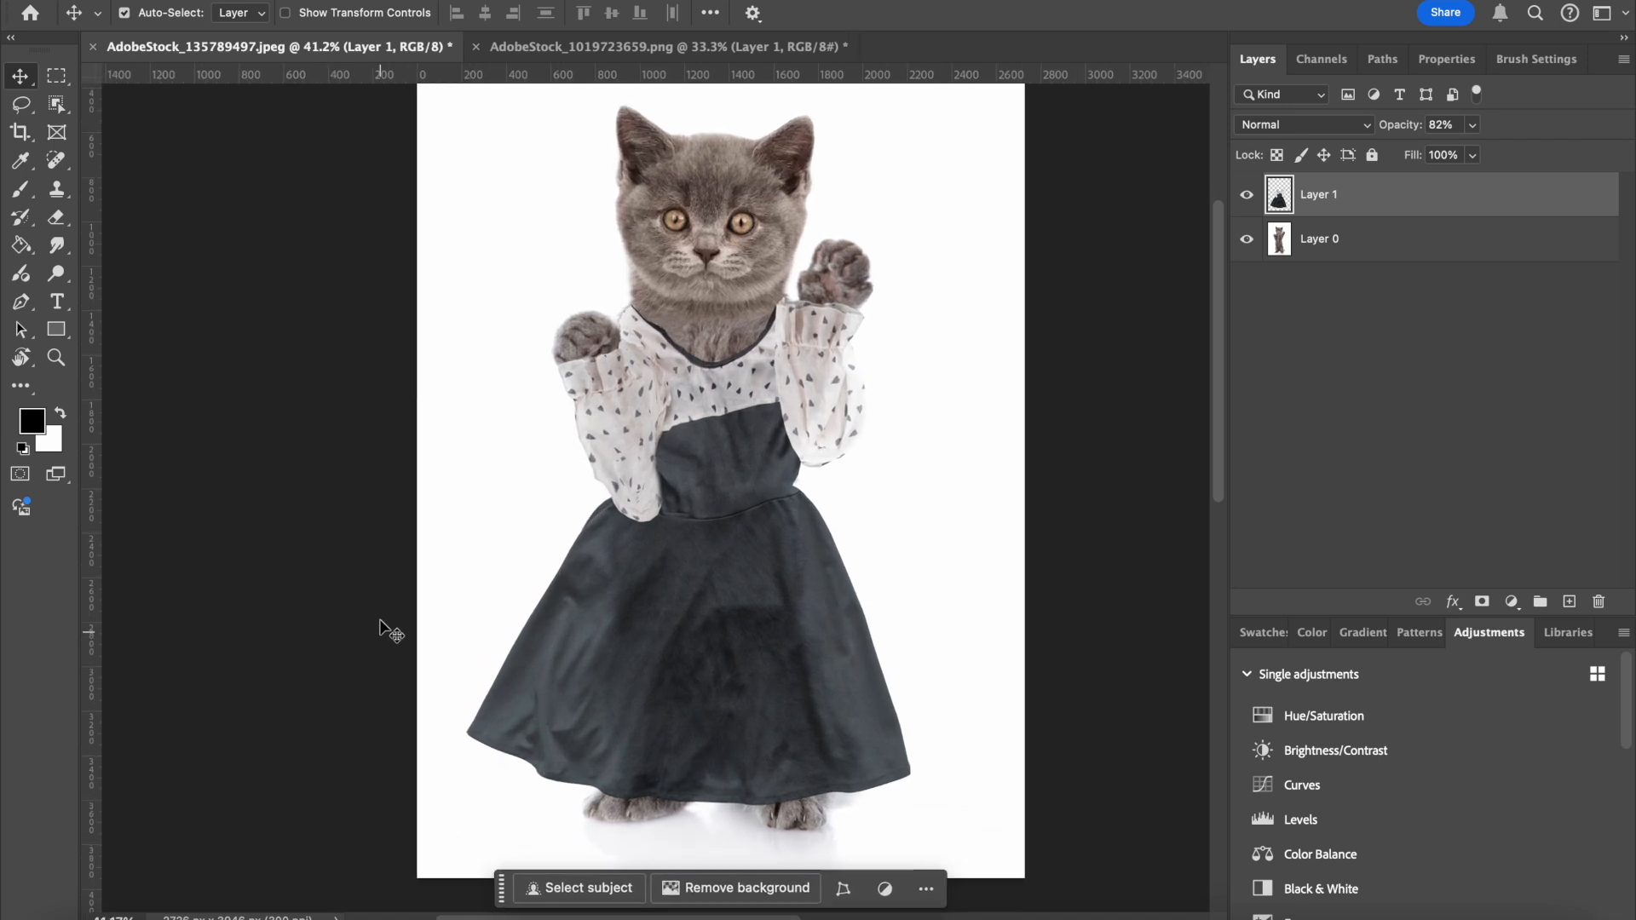
# Open the crossed-wrists photo AdobeStock_216677420.jpeg and the watch cutout AdobeStock_913788492.png.
pyautogui.click(243, 1)
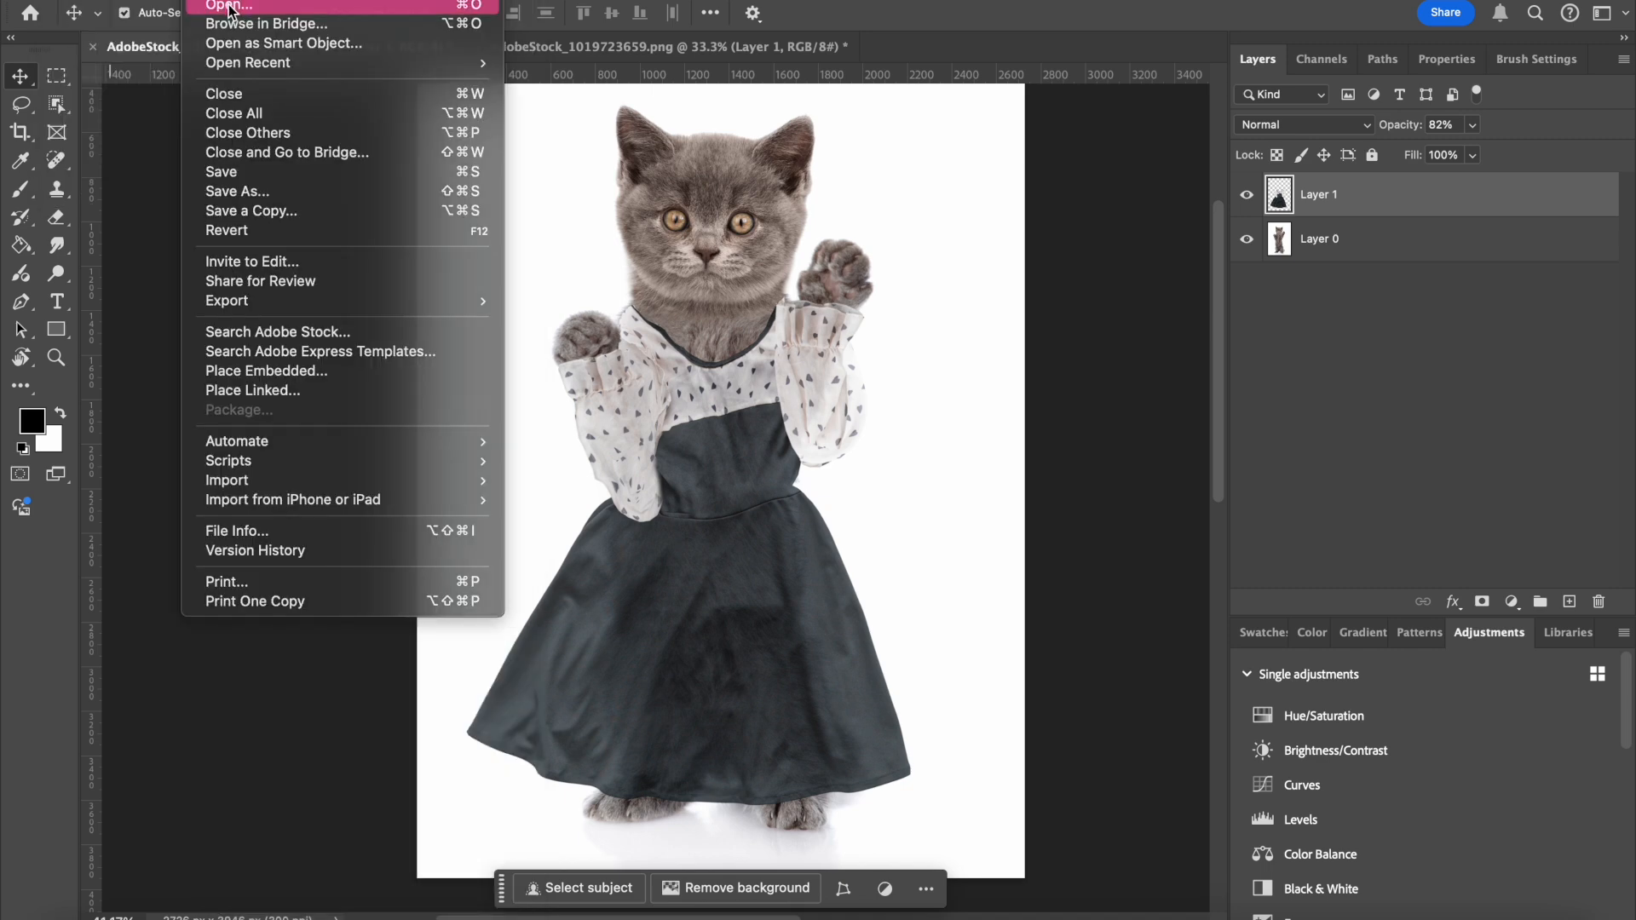
pyautogui.click(230, 6)
pyautogui.doubleClick(729, 240)
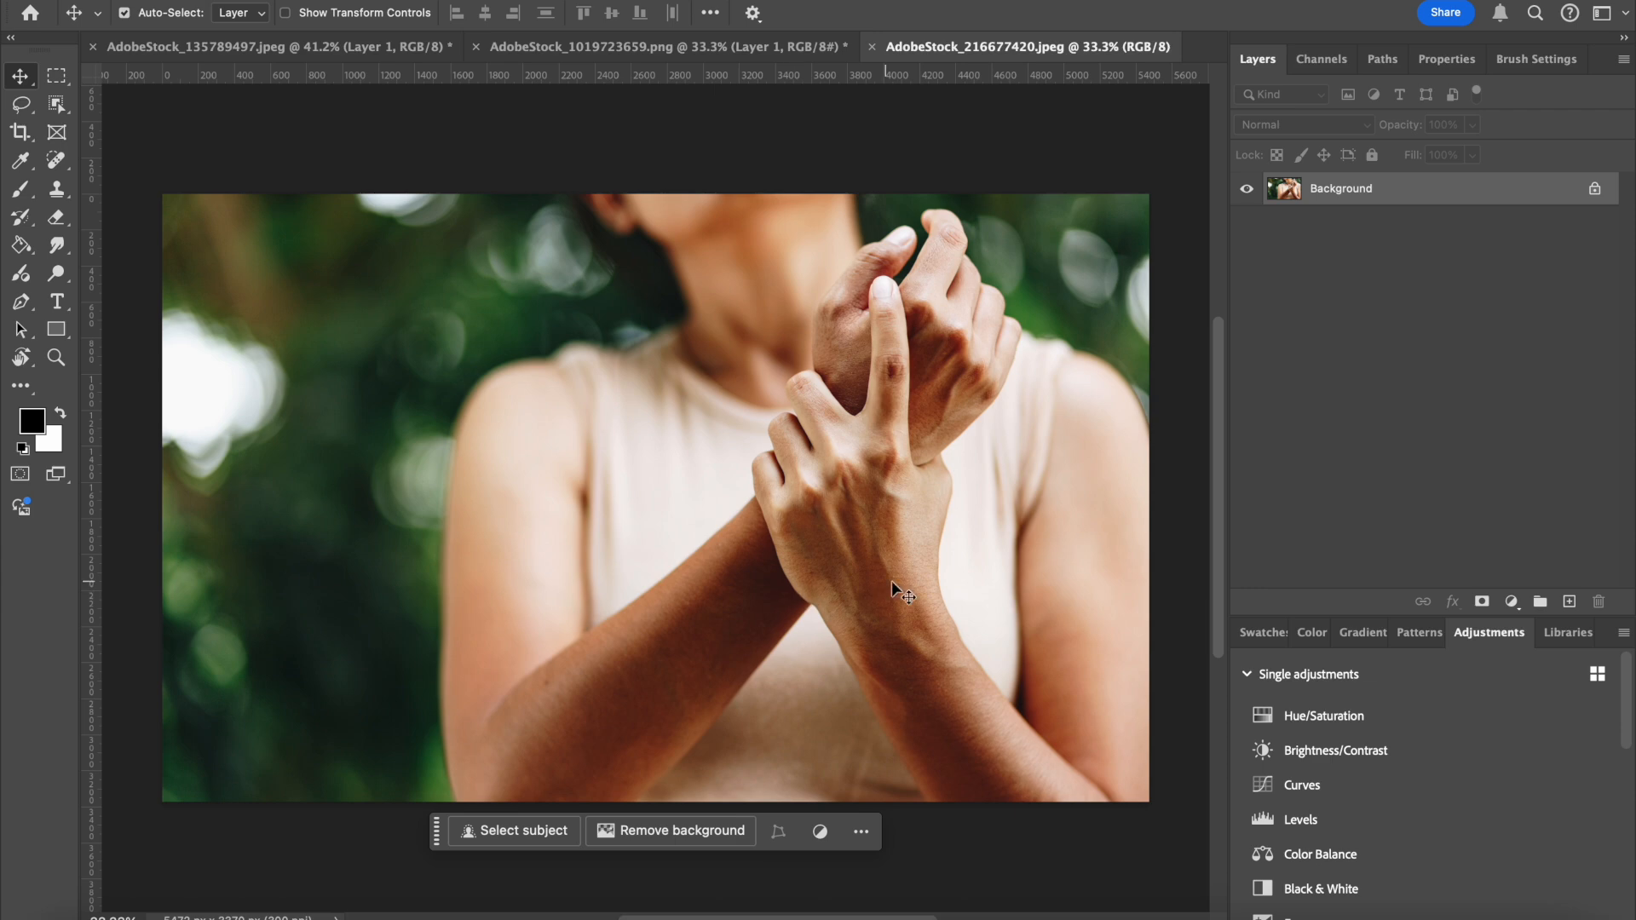
pyautogui.click(203, 2)
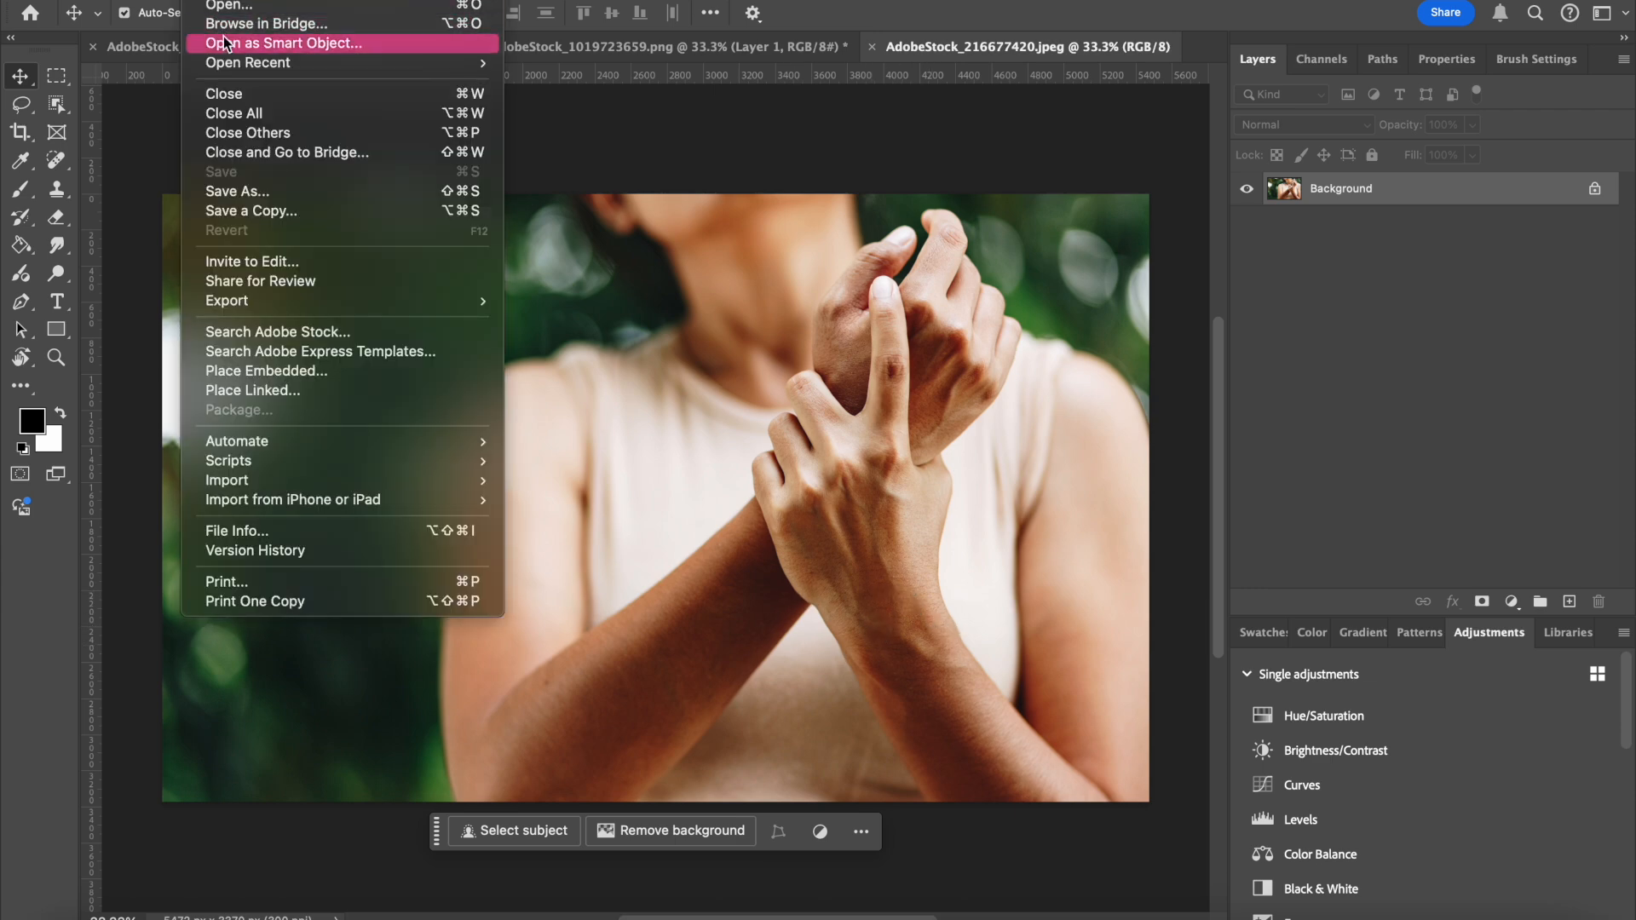
pyautogui.click(230, 4)
pyautogui.doubleClick(847, 240)
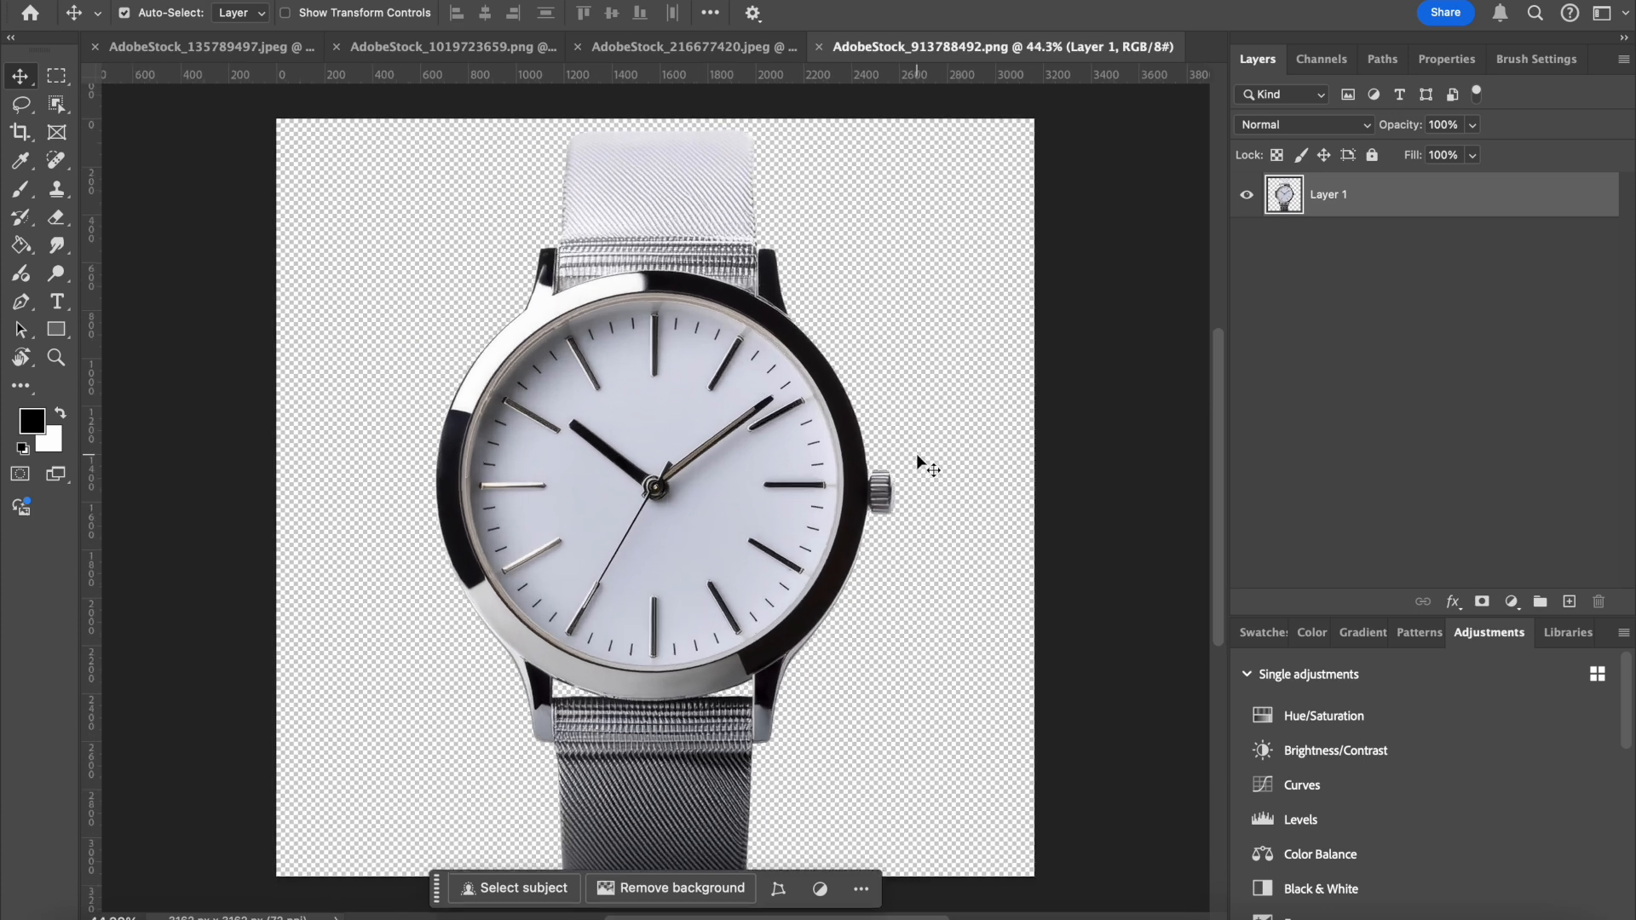
# Bring the watch from its own document into the wrist photo as a new layer.
pyautogui.scroll(1, 917, 453)
pyautogui.scroll(-2, 916, 454)
pyautogui.moveTo(792, 470); pyautogui.dragTo(852, 412)
pyautogui.scroll(2, 852, 412)
pyautogui.hscroll(2, 852, 411)
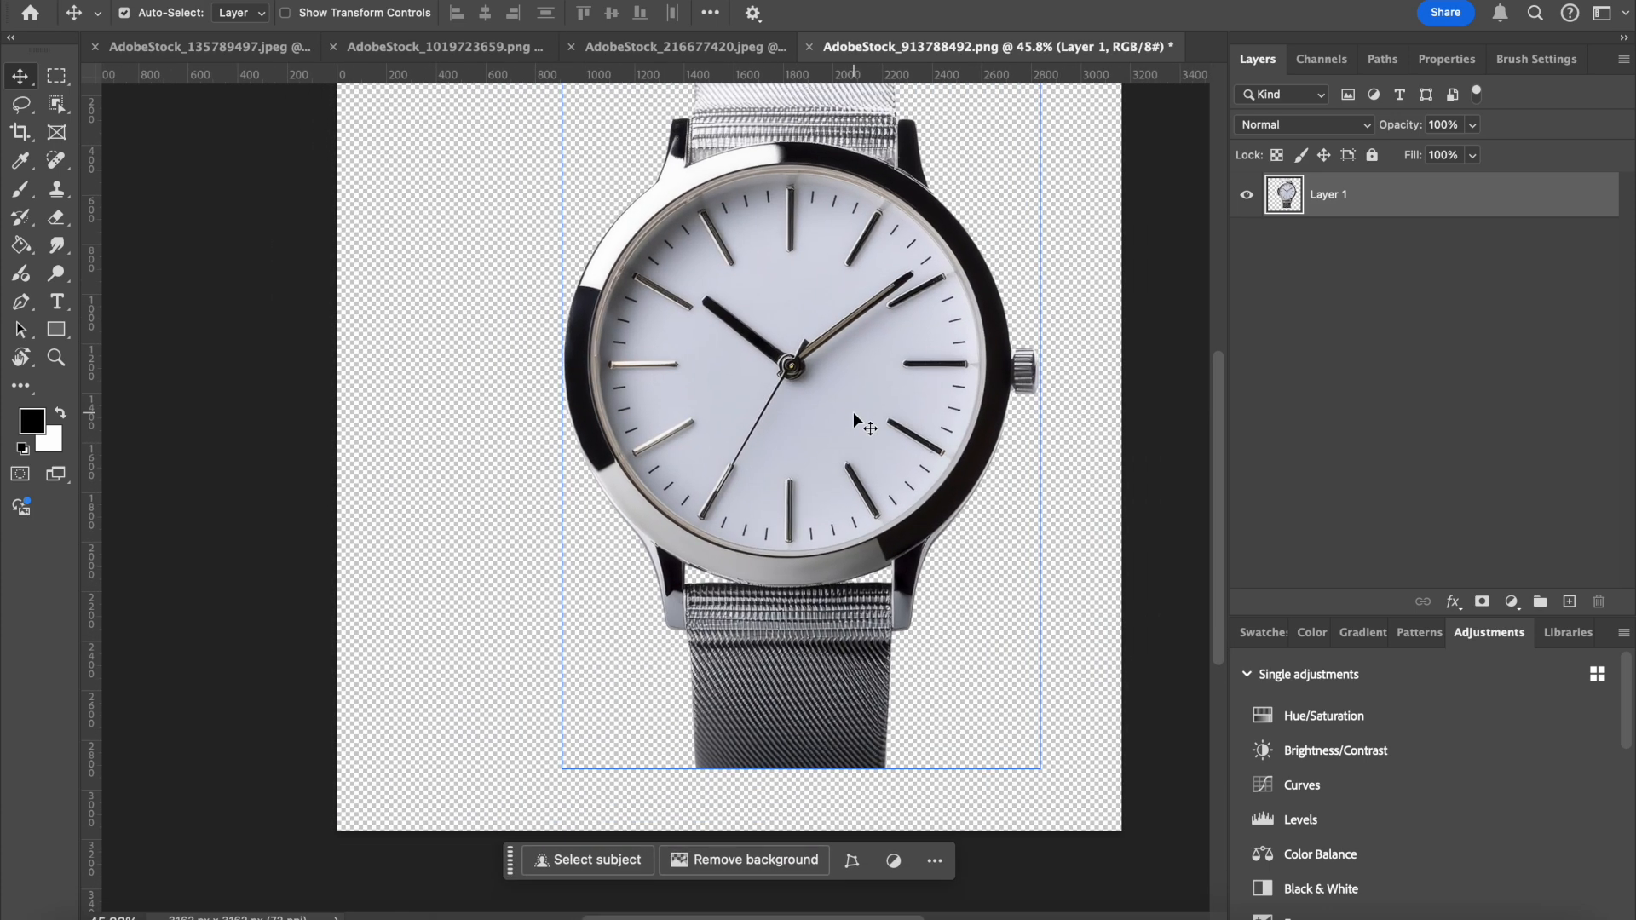
pyautogui.moveTo(622, 62); pyautogui.dragTo(738, 345)
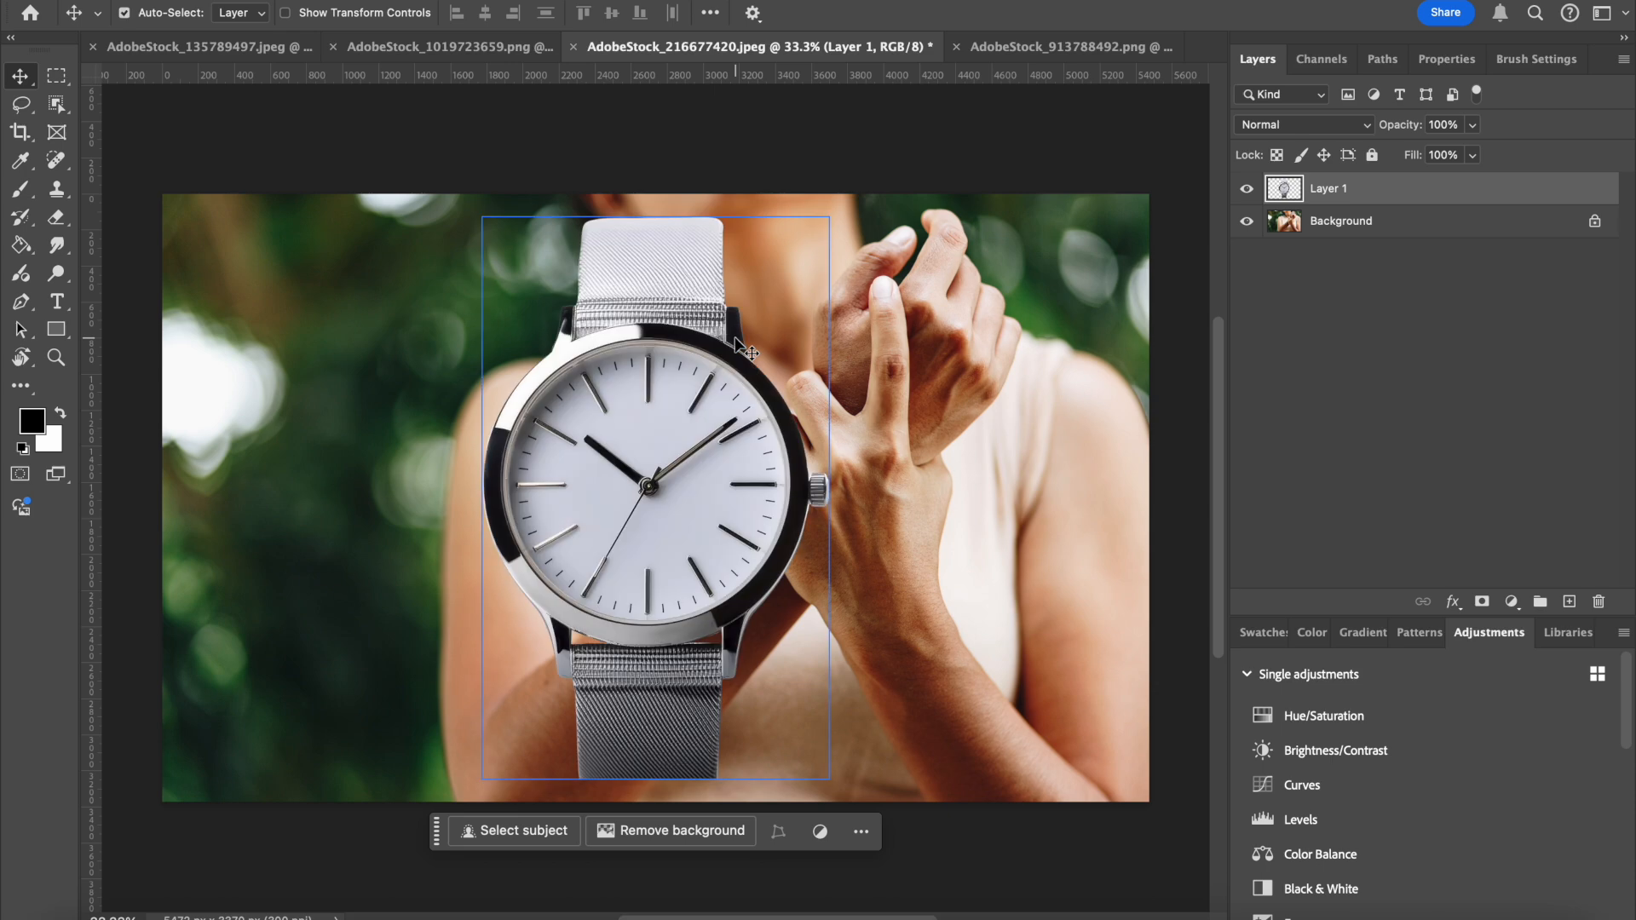
# Unlock the photo's Background layer and move the watch over the center of the crossed forearms.
pyautogui.scroll(4, 735, 339)
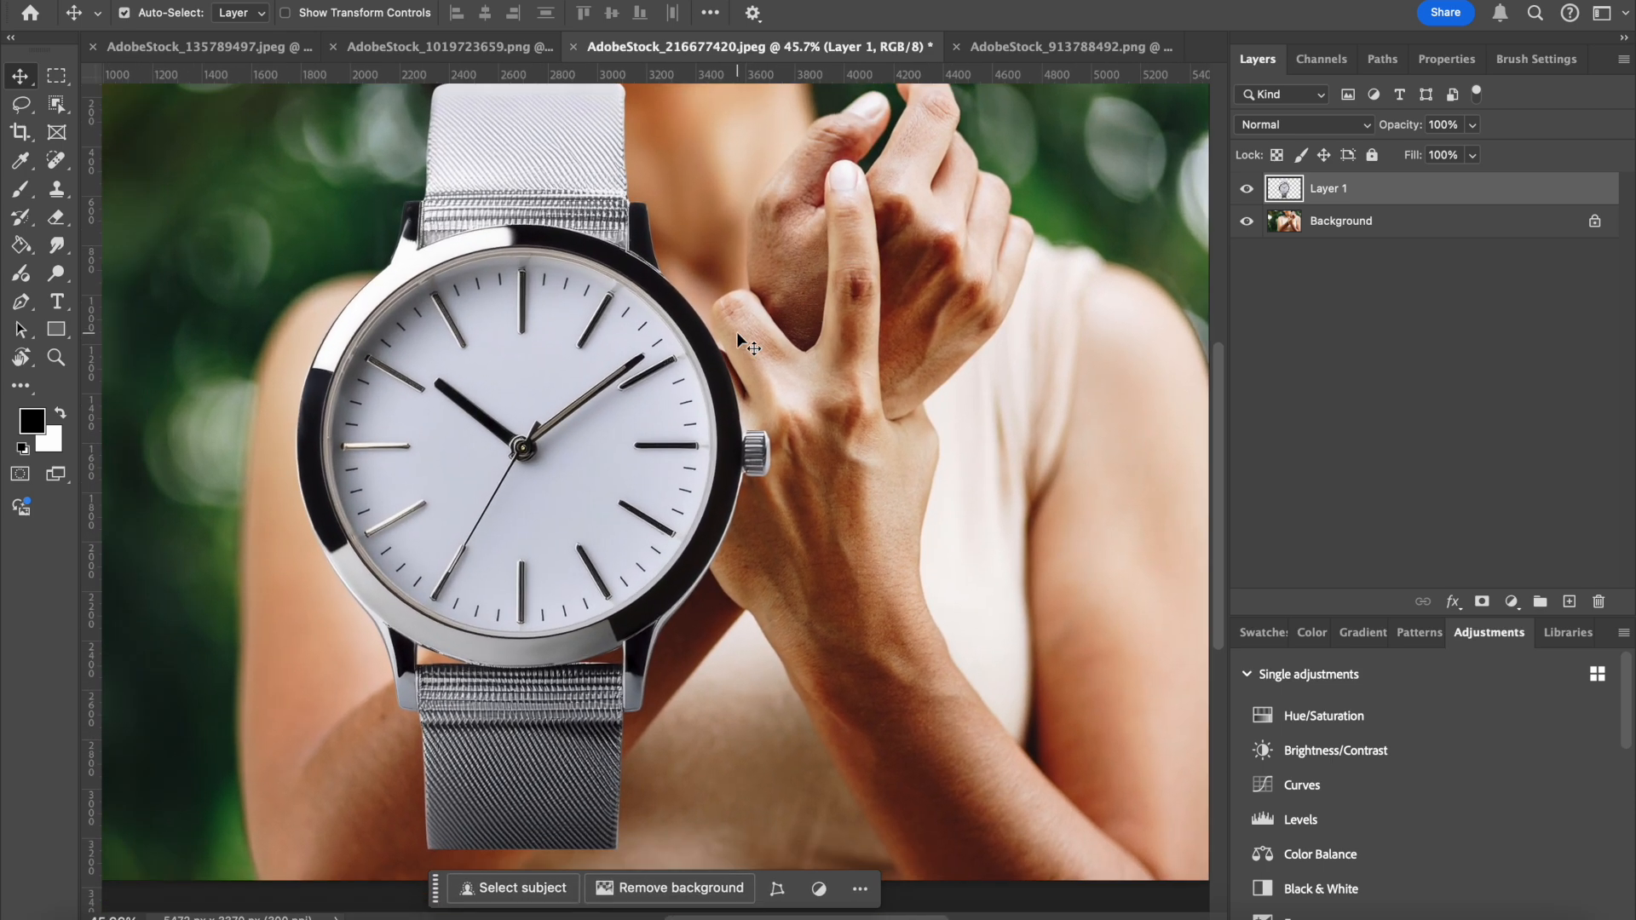
pyautogui.moveTo(585, 435); pyautogui.dragTo(908, 421)
pyautogui.scroll(-2, 905, 433)
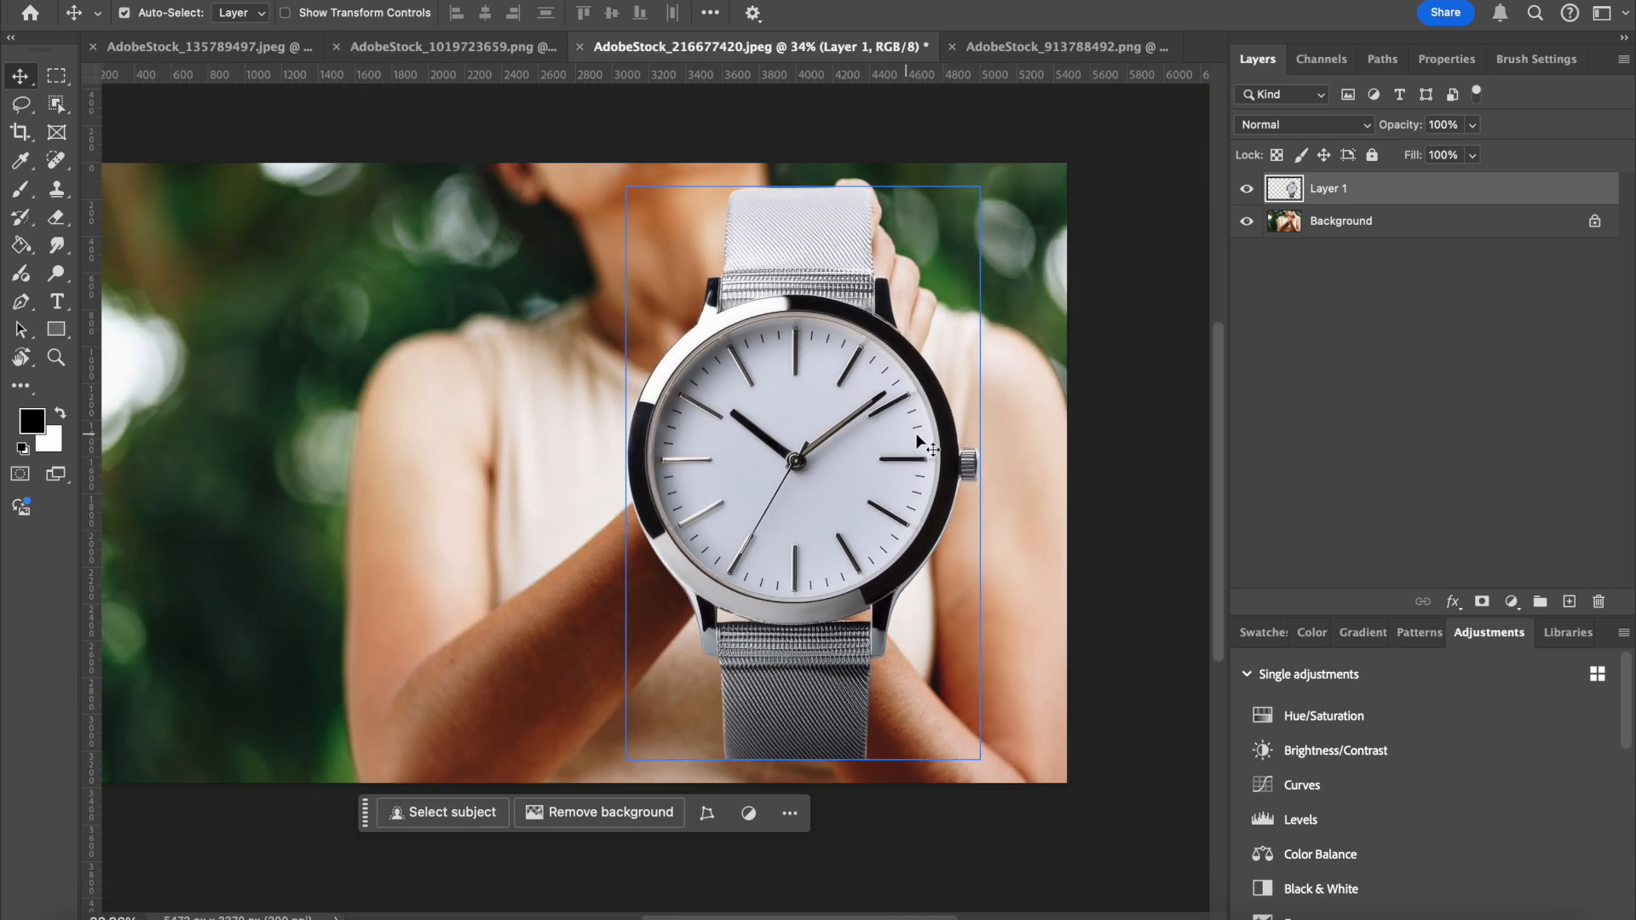
pyautogui.click(1594, 221)
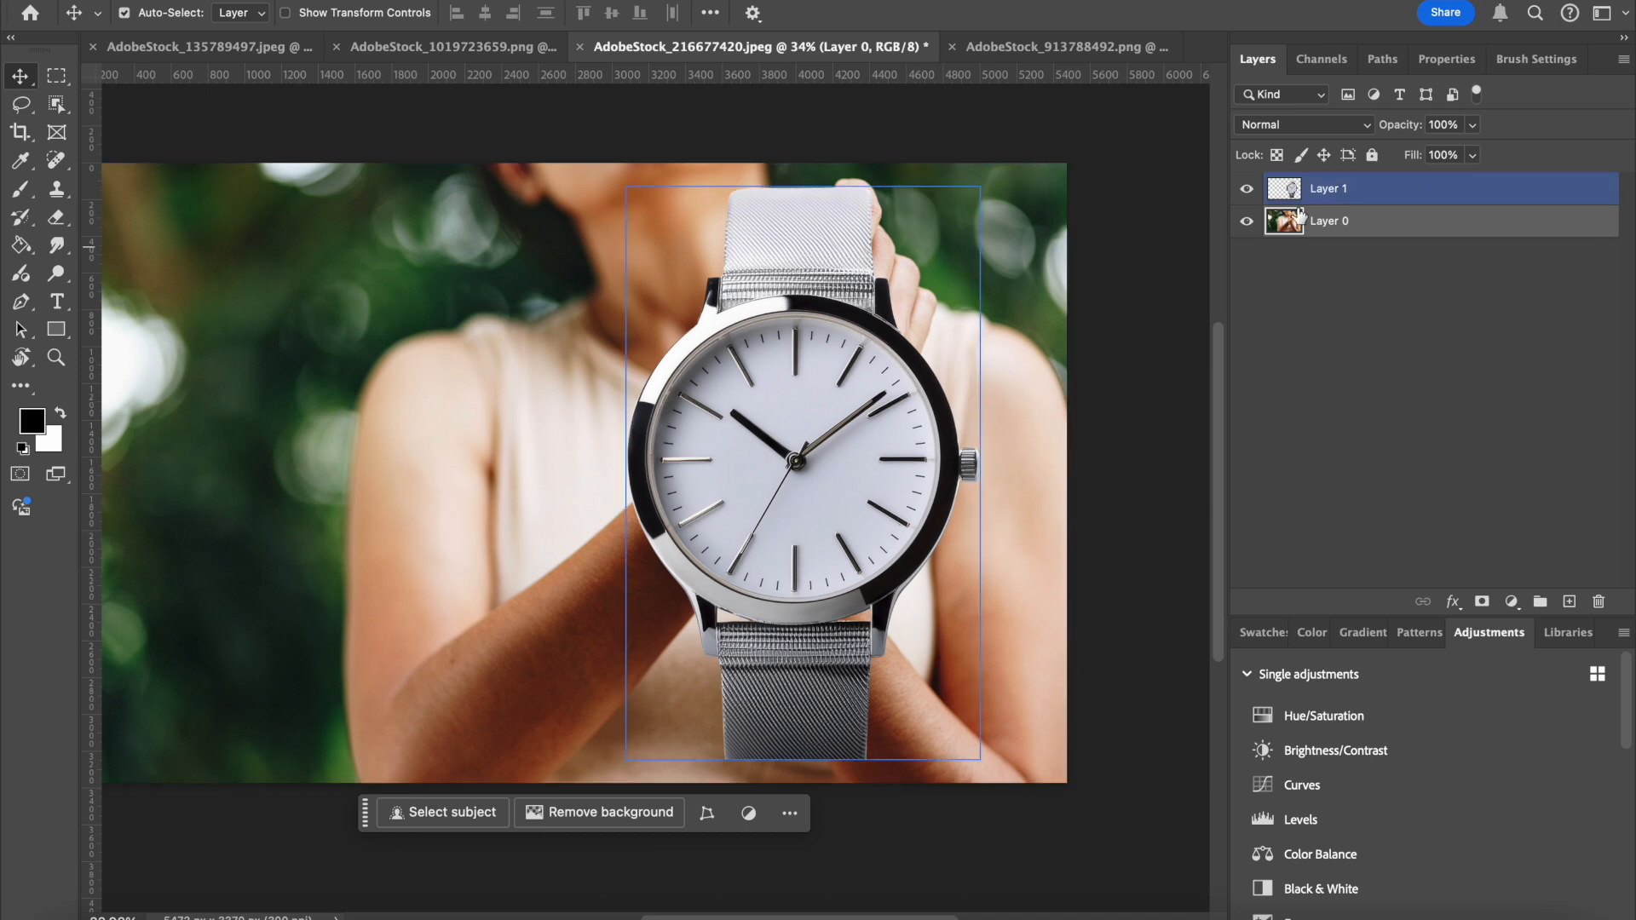
pyautogui.click(1346, 188)
pyautogui.moveTo(815, 464); pyautogui.dragTo(716, 466)
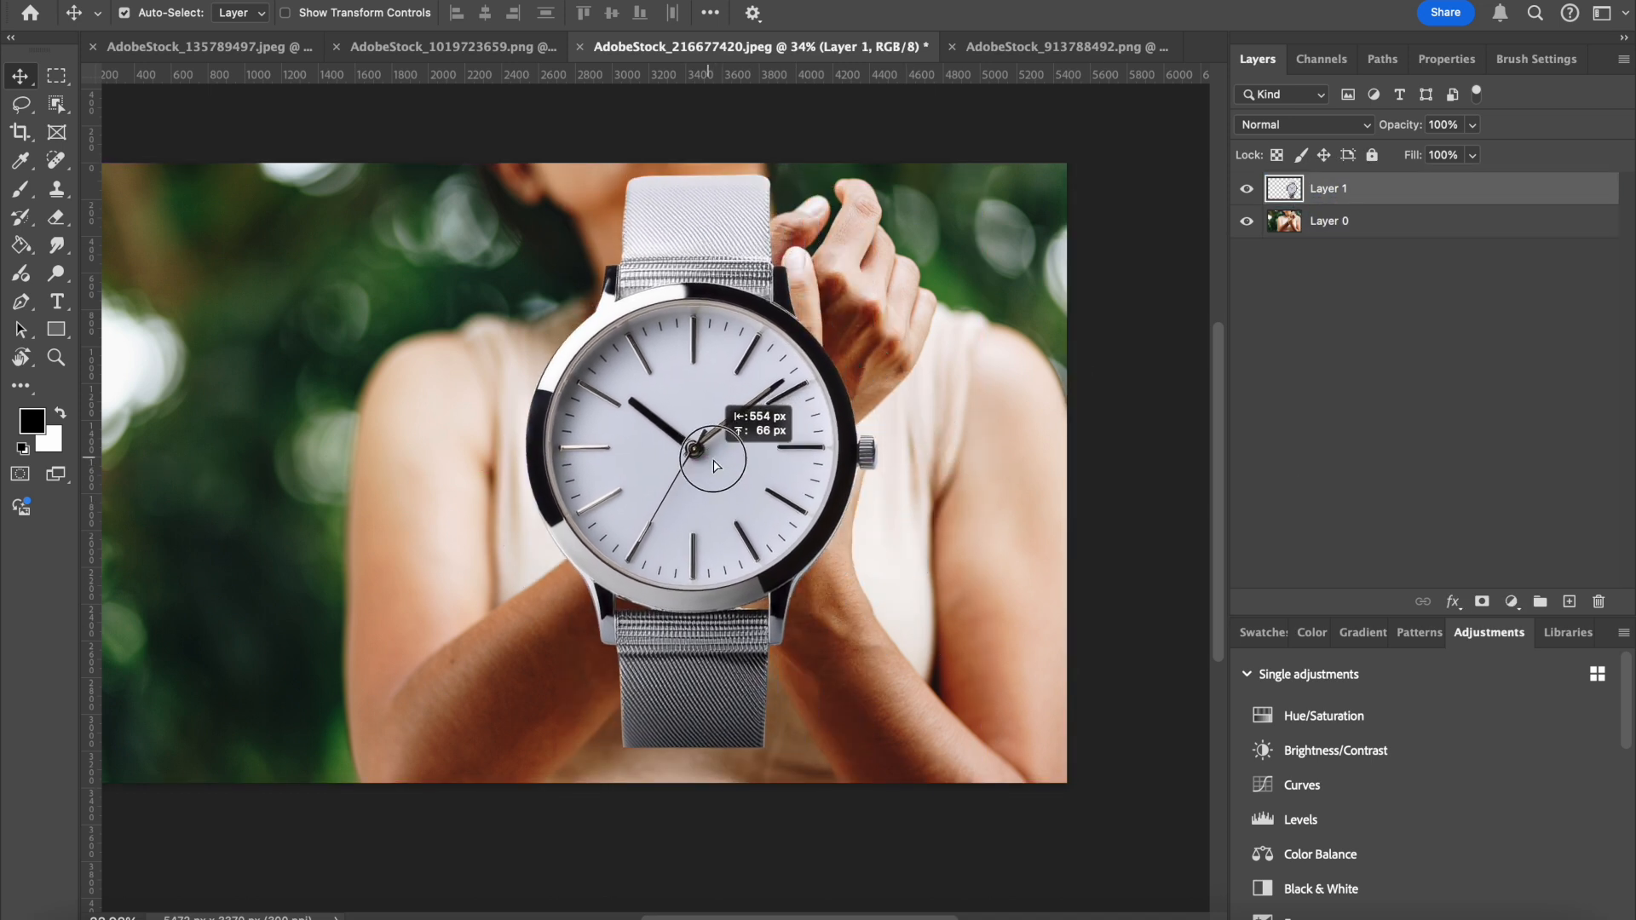
# Free Transform the watch: rotate it to about -112°, scale it to about 23%, and place it on the front wrist.
pyautogui.hotkey('ctrl', 't')
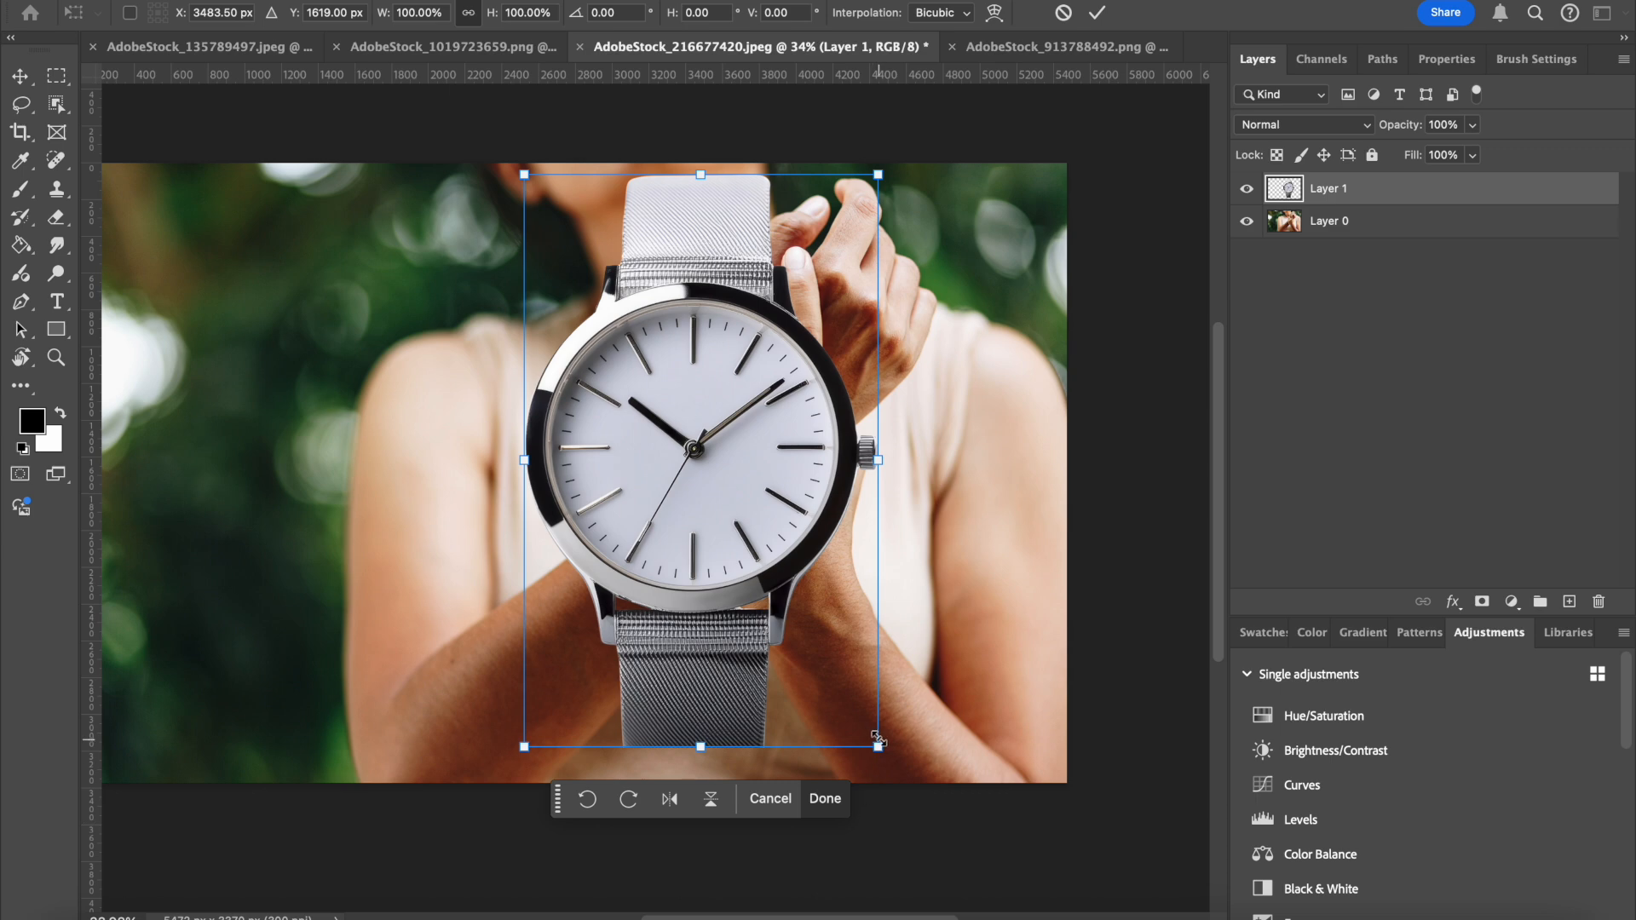
pyautogui.moveTo(925, 474); pyautogui.dragTo(814, 245)
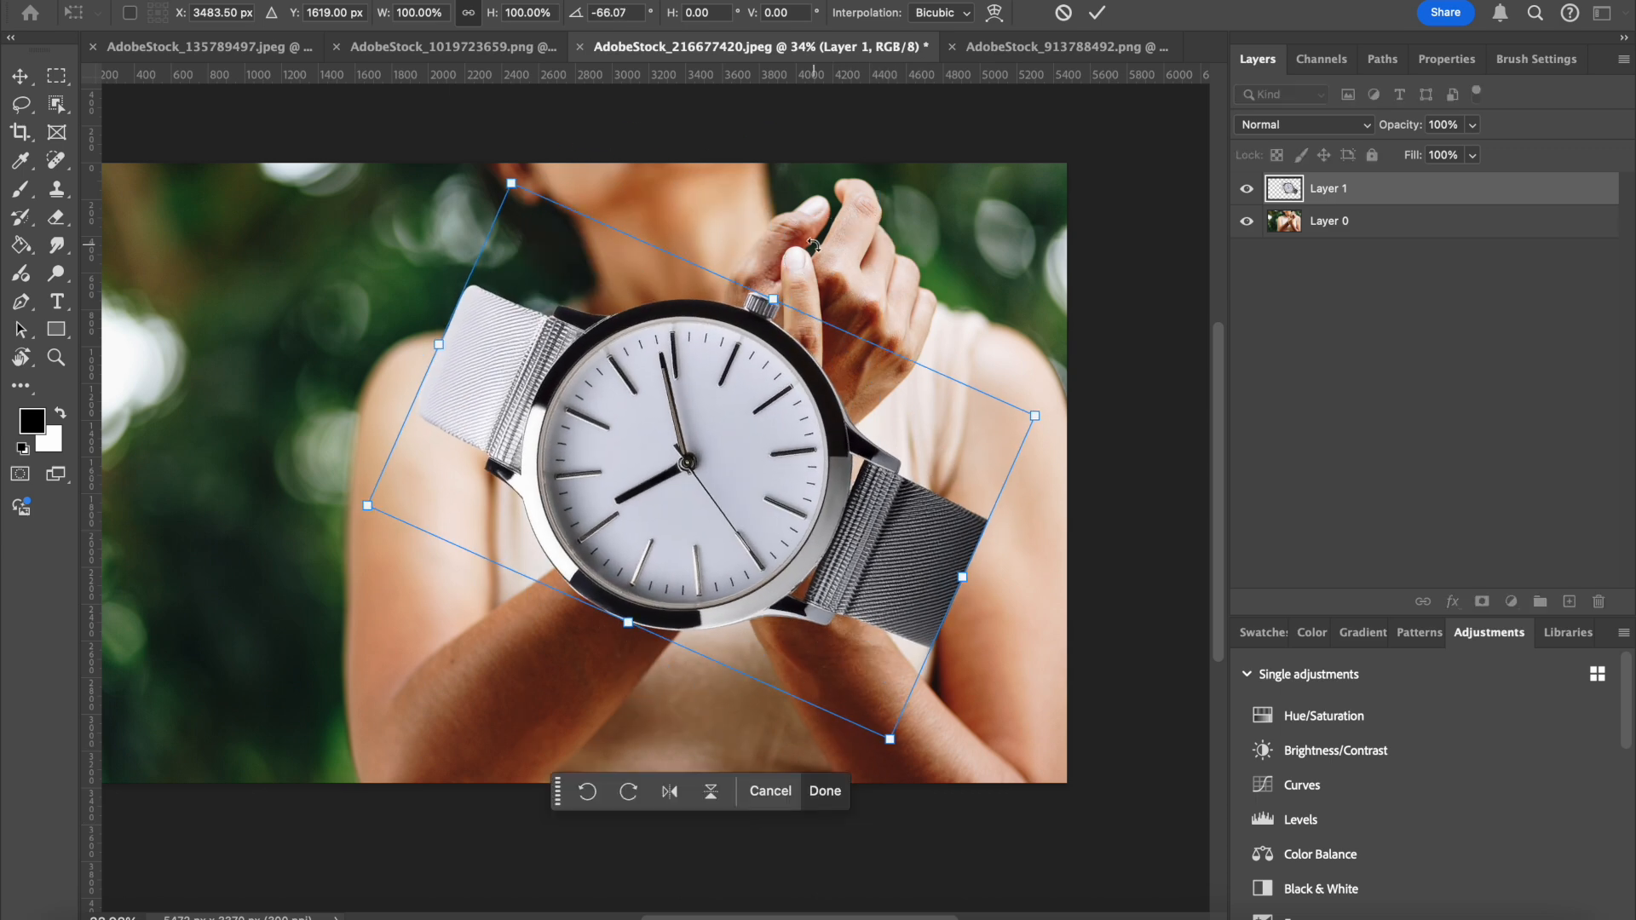
pyautogui.moveTo(1004, 341); pyautogui.dragTo(1025, 414)
pyautogui.moveTo(1036, 488); pyautogui.dragTo(554, 426)
pyautogui.moveTo(503, 439); pyautogui.dragTo(869, 565)
pyautogui.scroll(6, 874, 555)
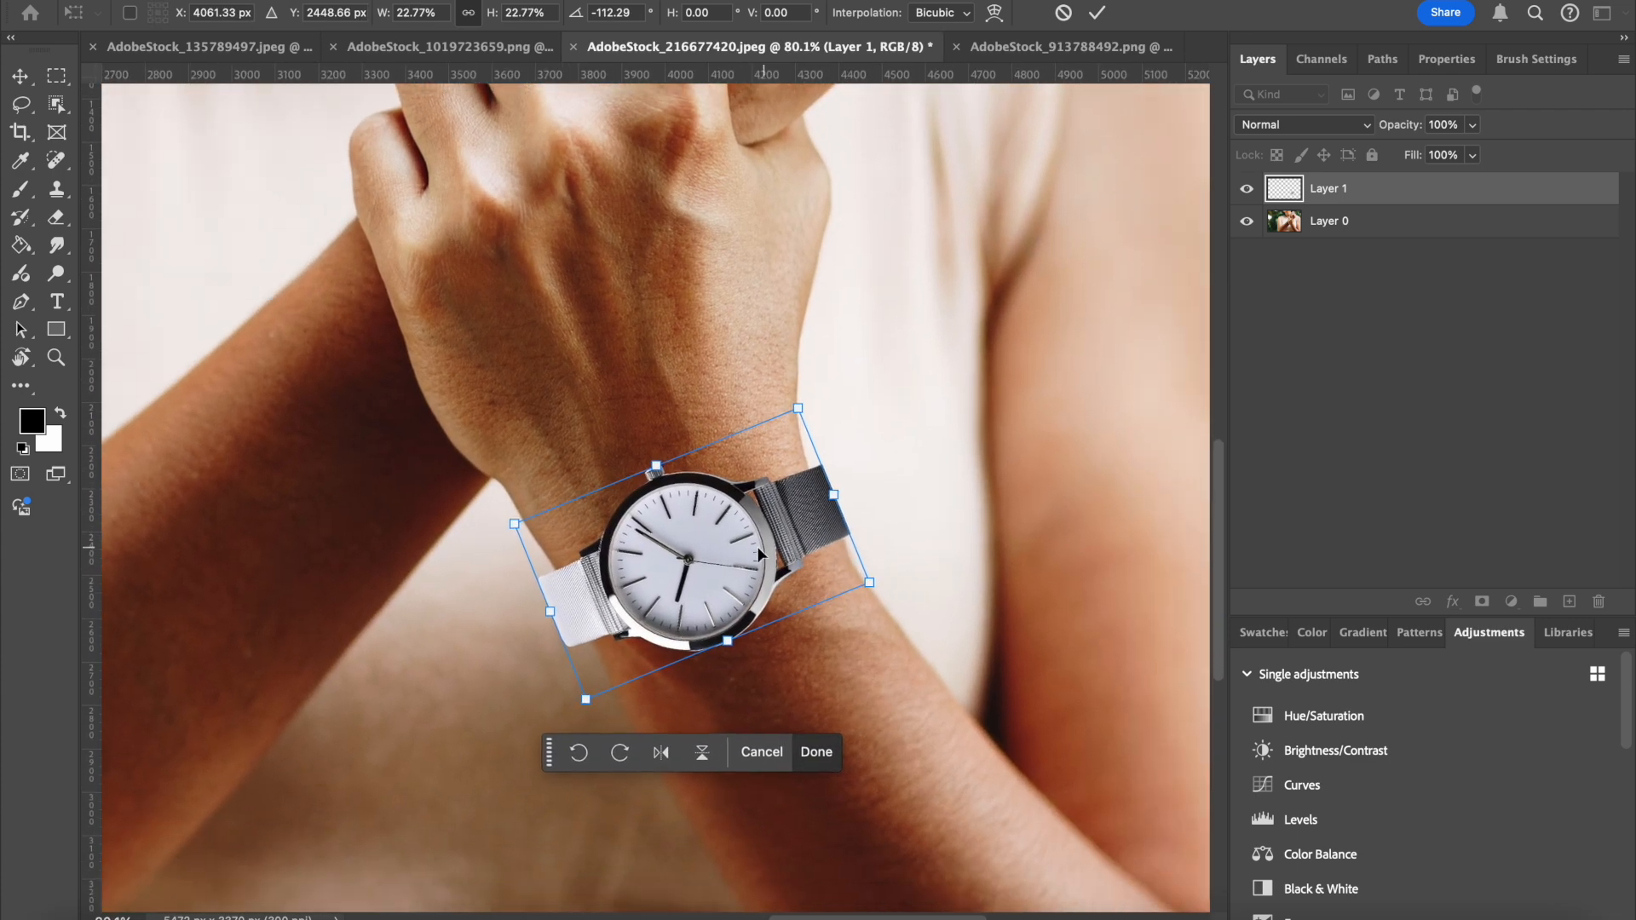
# Fine-tune the watch's position slightly down the wrist, rotate it to about -116°, and apply the transform.
pyautogui.moveTo(758, 554)
pyautogui.mouseDown()
pyautogui.moveTo(751, 585)
pyautogui.moveTo(768, 580)
pyautogui.mouseUp()
pyautogui.moveTo(864, 510); pyautogui.dragTo(862, 494)
pyautogui.moveTo(766, 561); pyautogui.dragTo(765, 569)
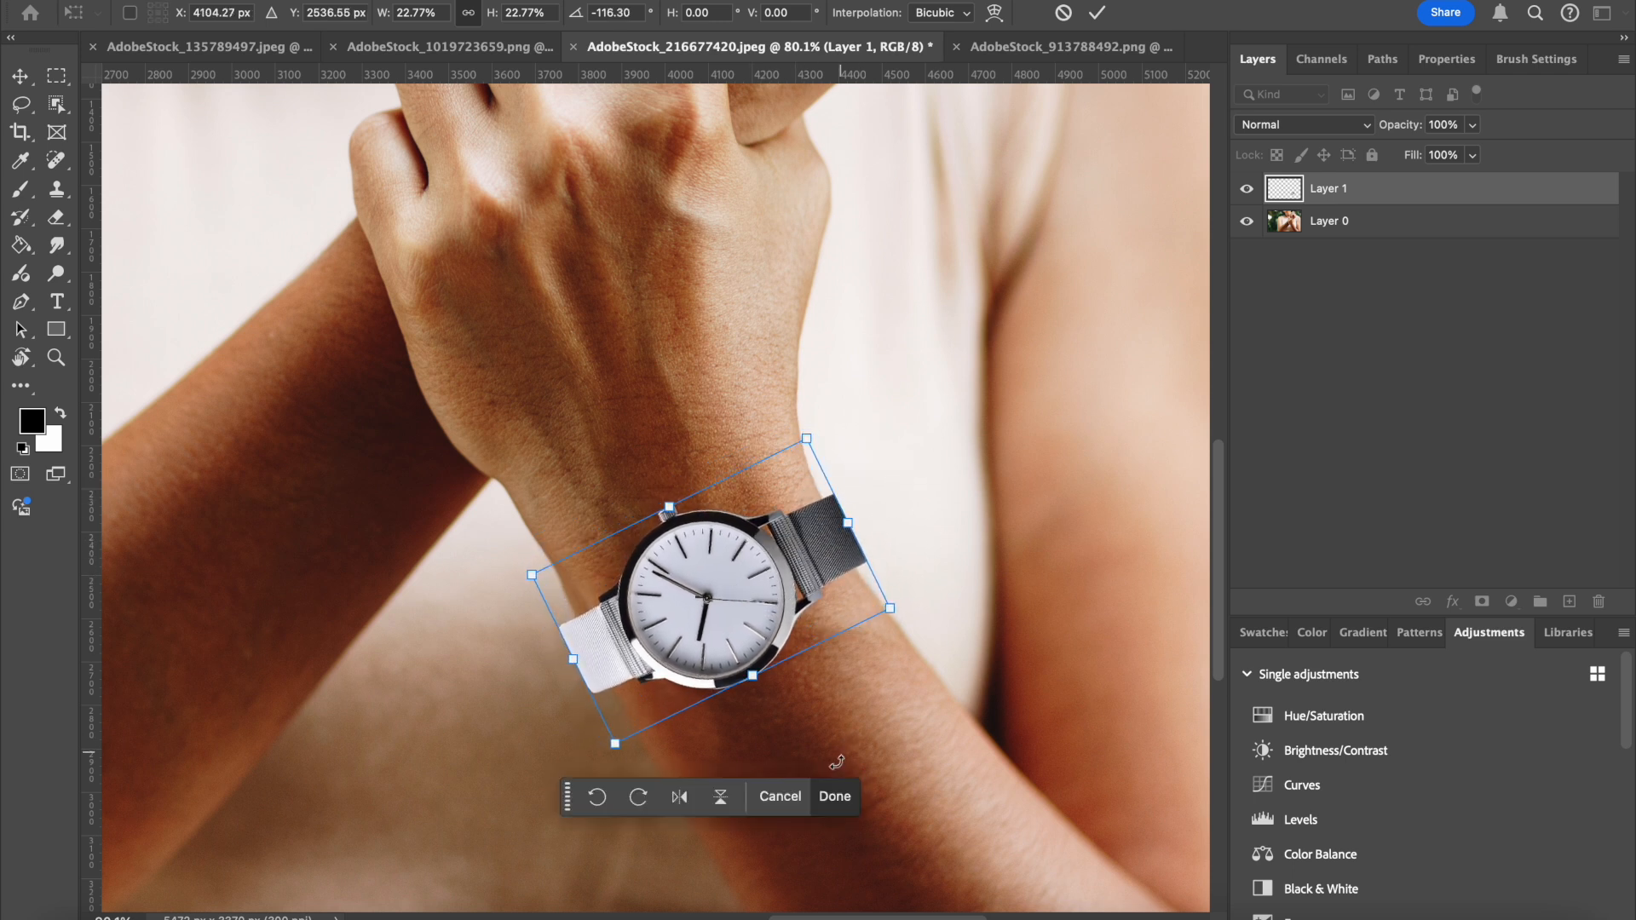
pyautogui.click(834, 795)
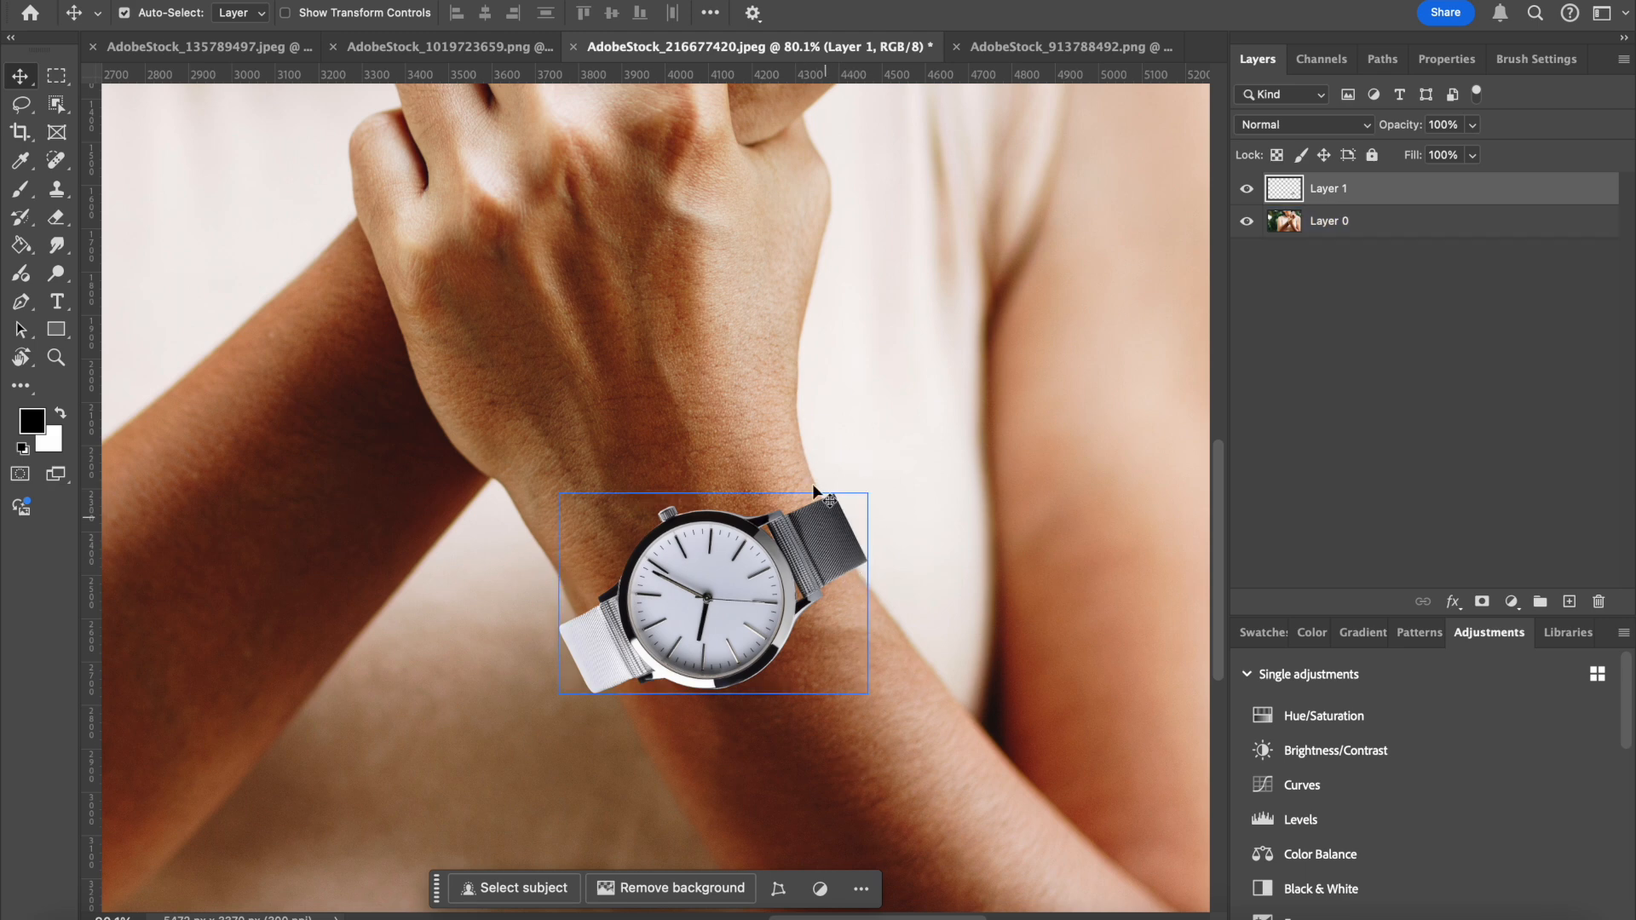
# Start Puppet Warp on the watch layer and place anchor pins across the dial to hold its shape.
pyautogui.scroll(-3, 903, 688)
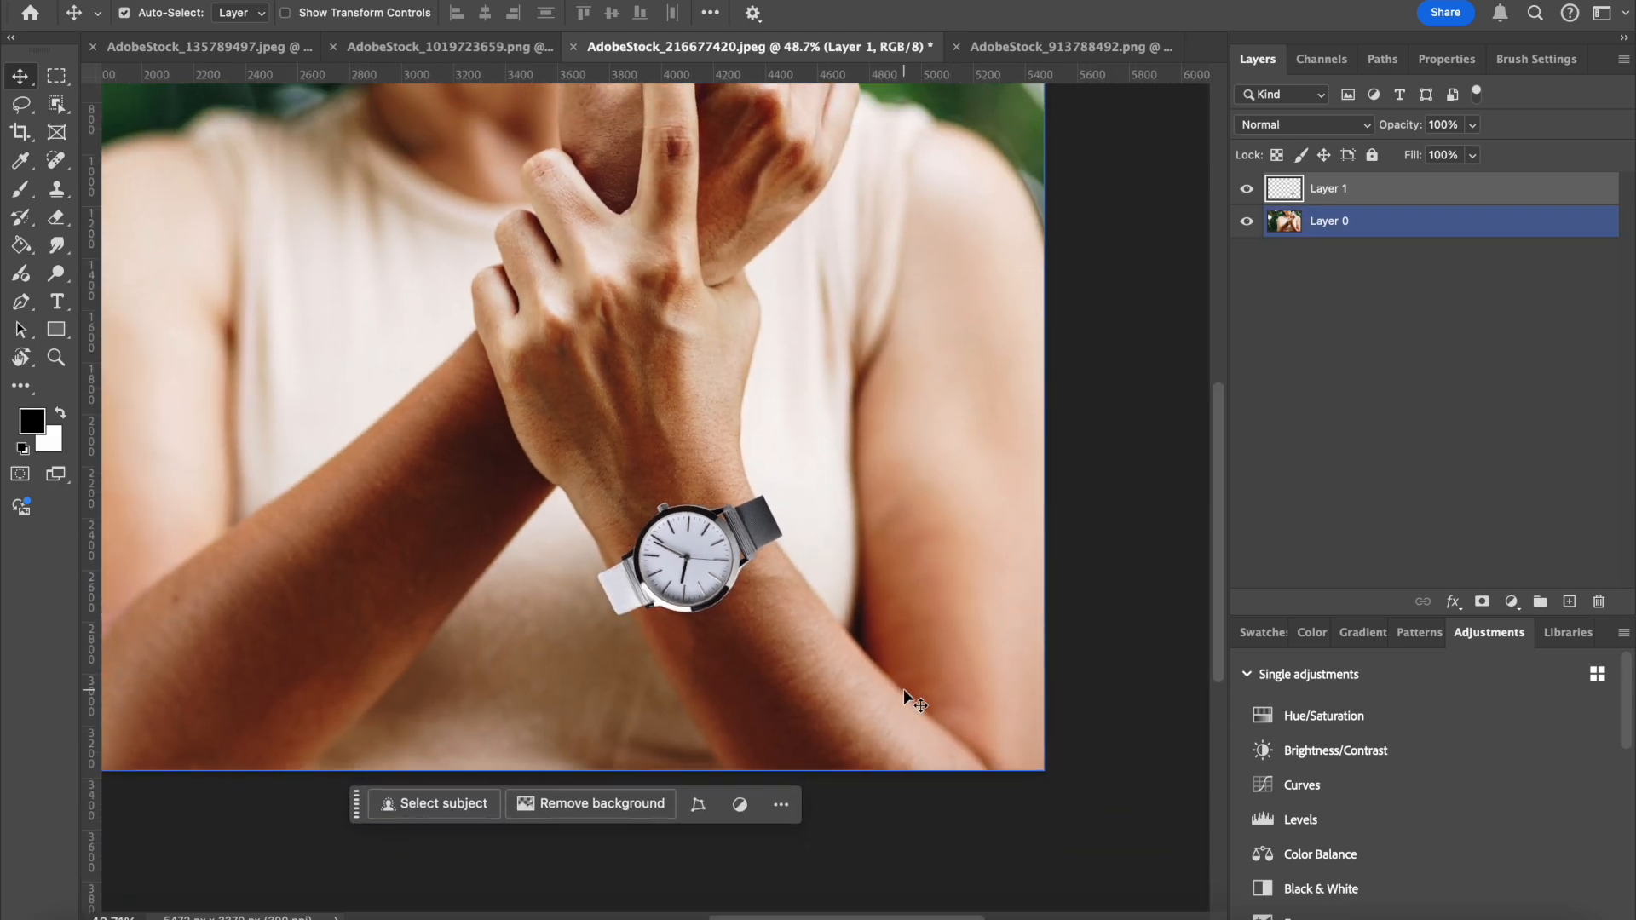
pyautogui.scroll(4, 903, 688)
pyautogui.hscroll(2, 702, 610)
pyautogui.scroll(3, 702, 610)
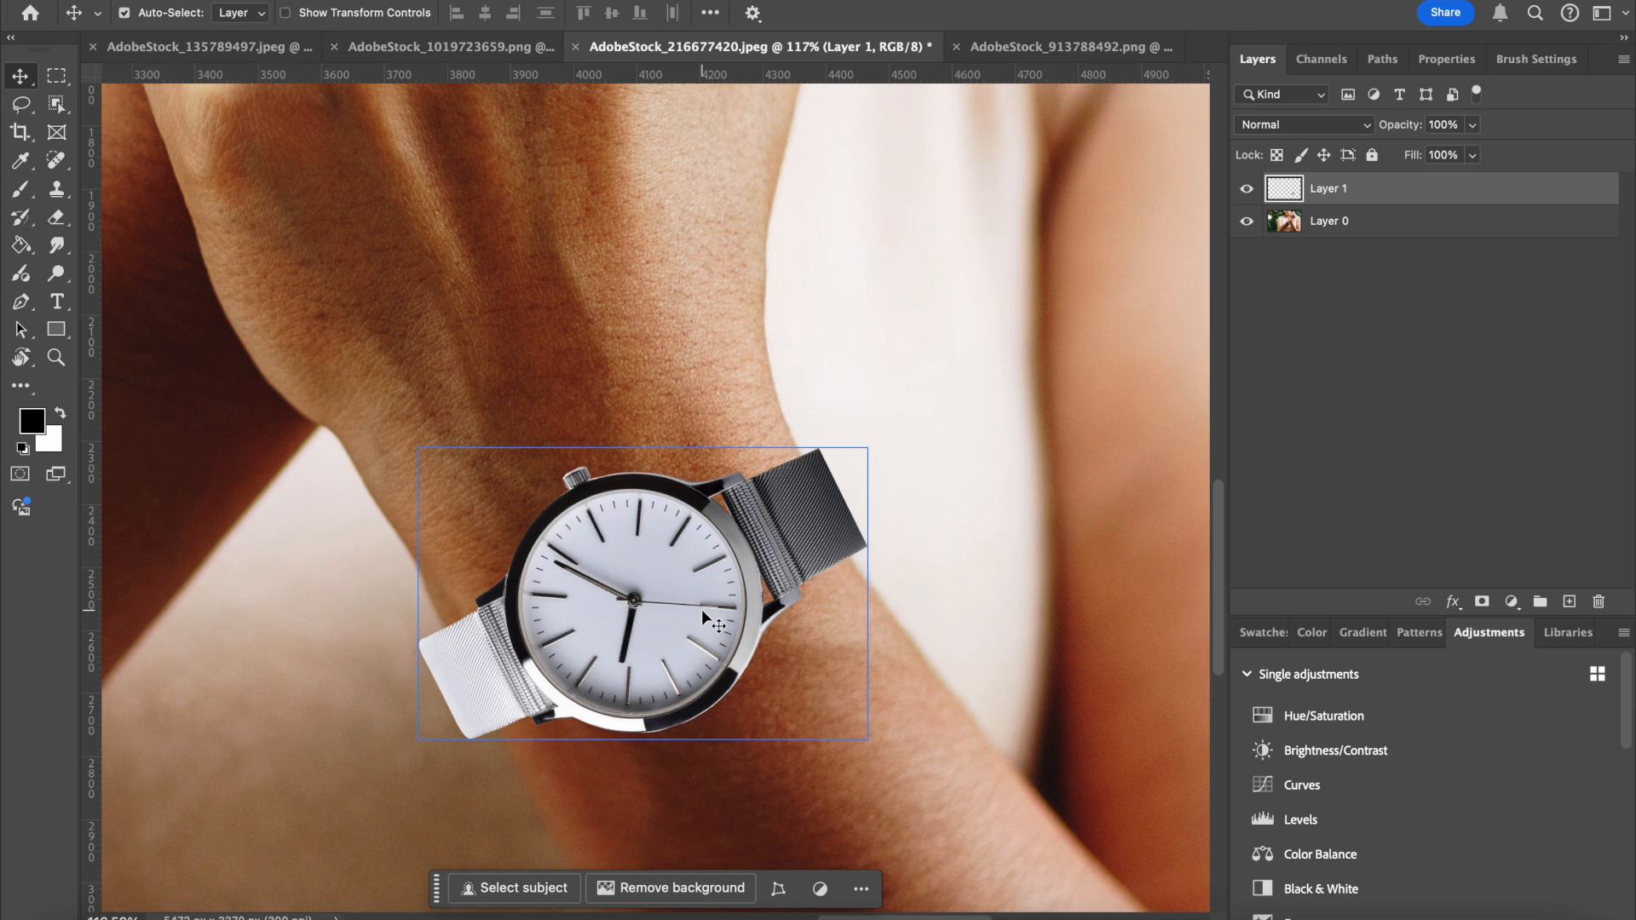
pyautogui.click(196, 1)
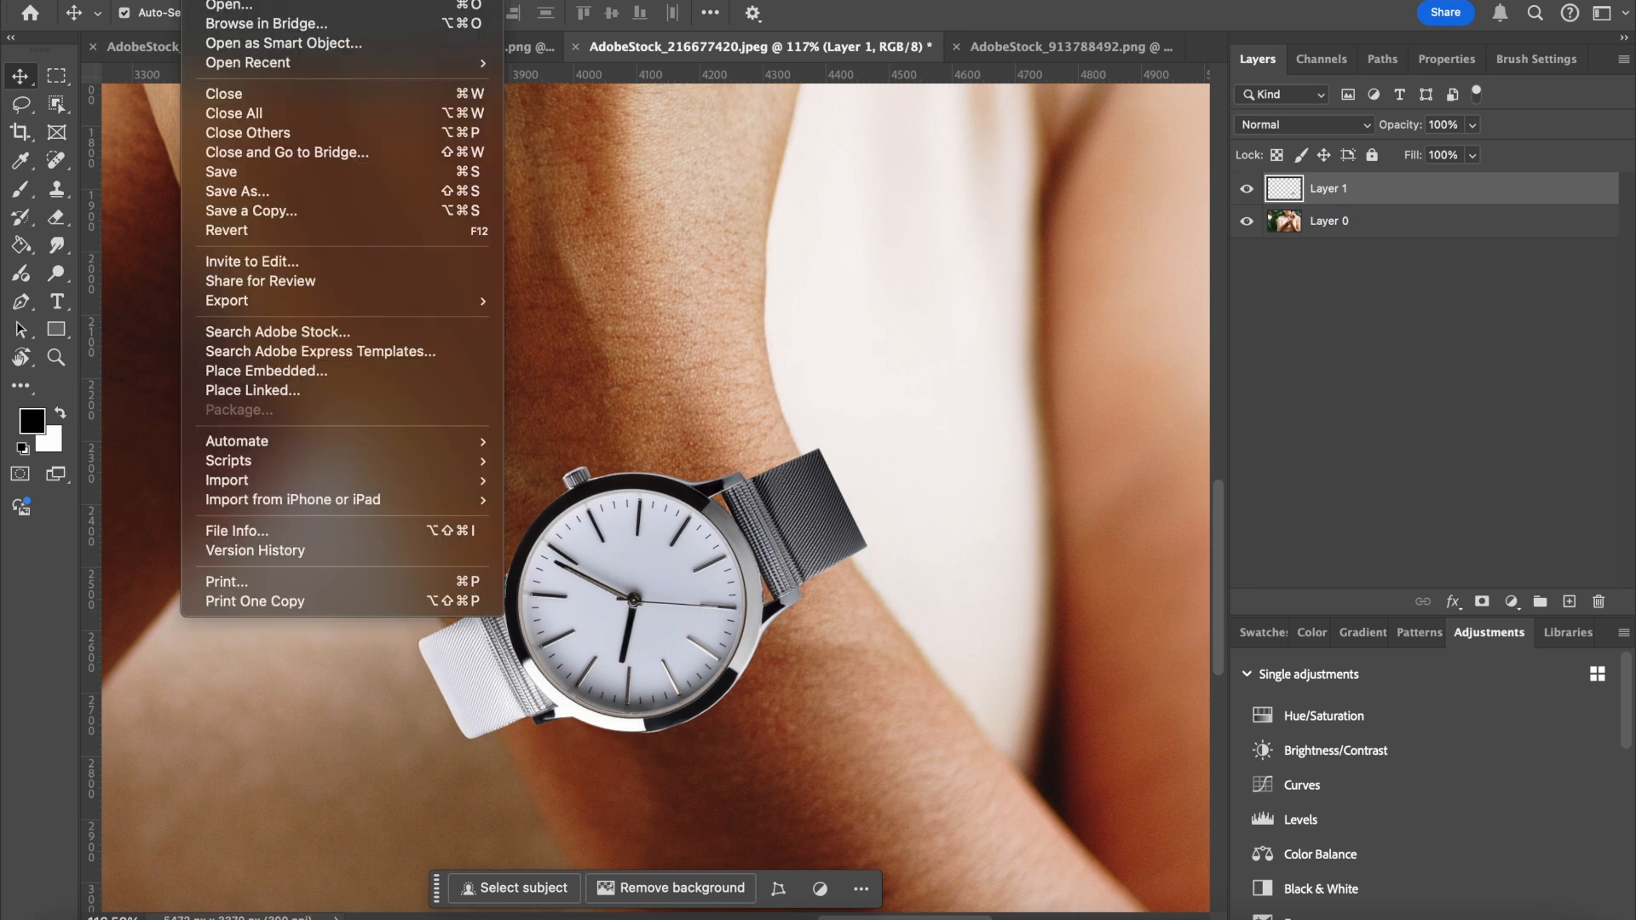
pyautogui.moveTo(235, 1)
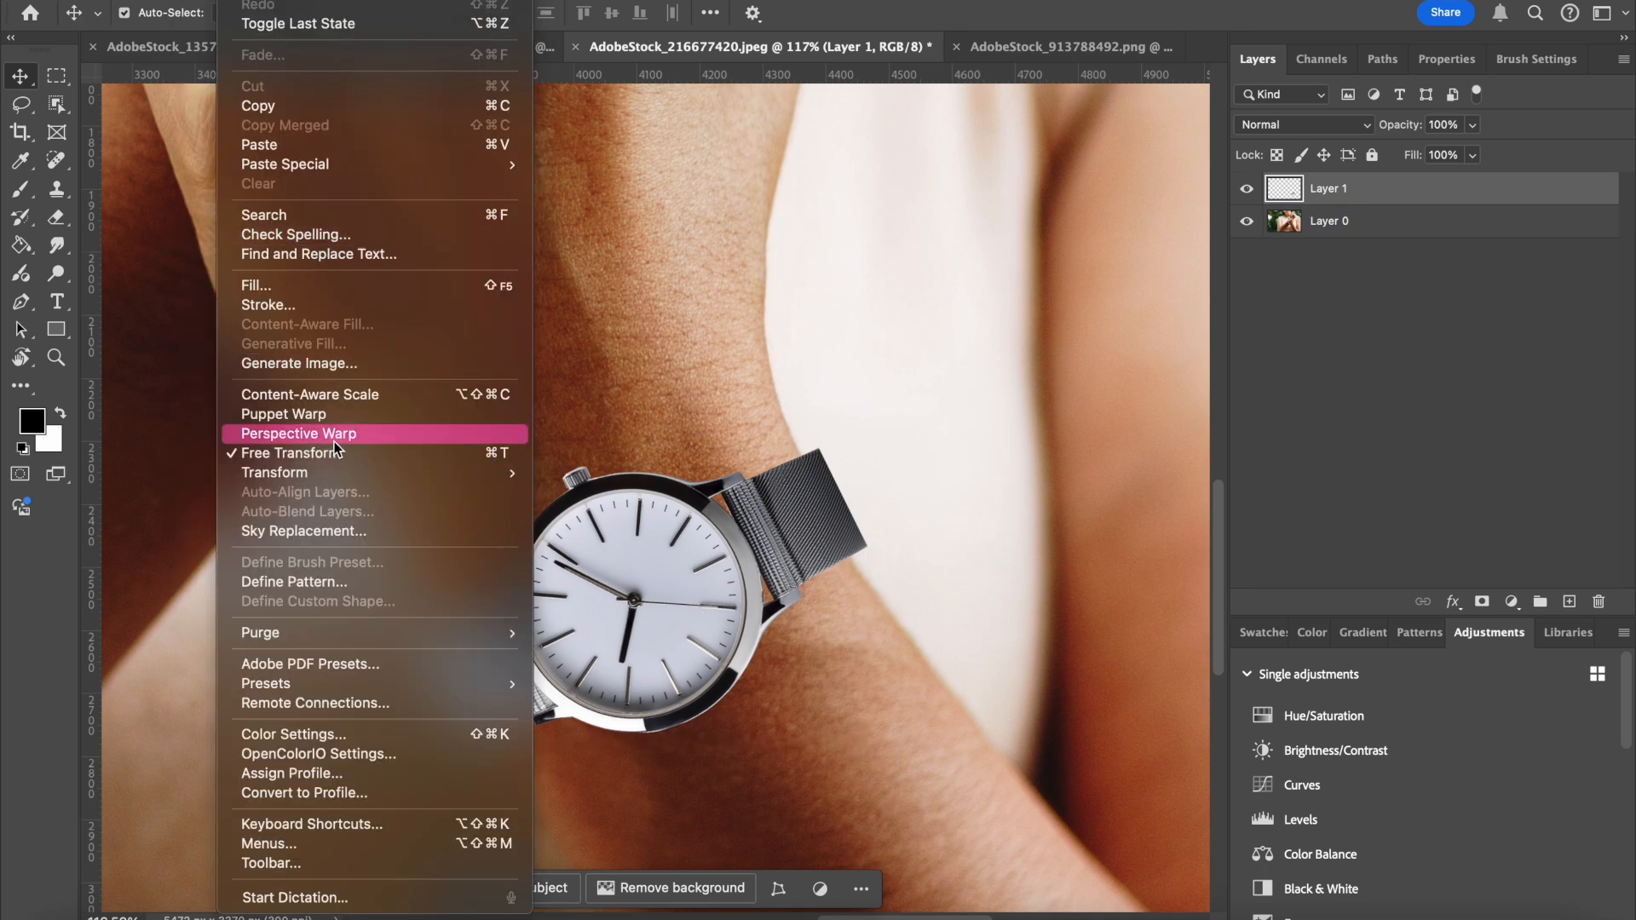
pyautogui.click(316, 414)
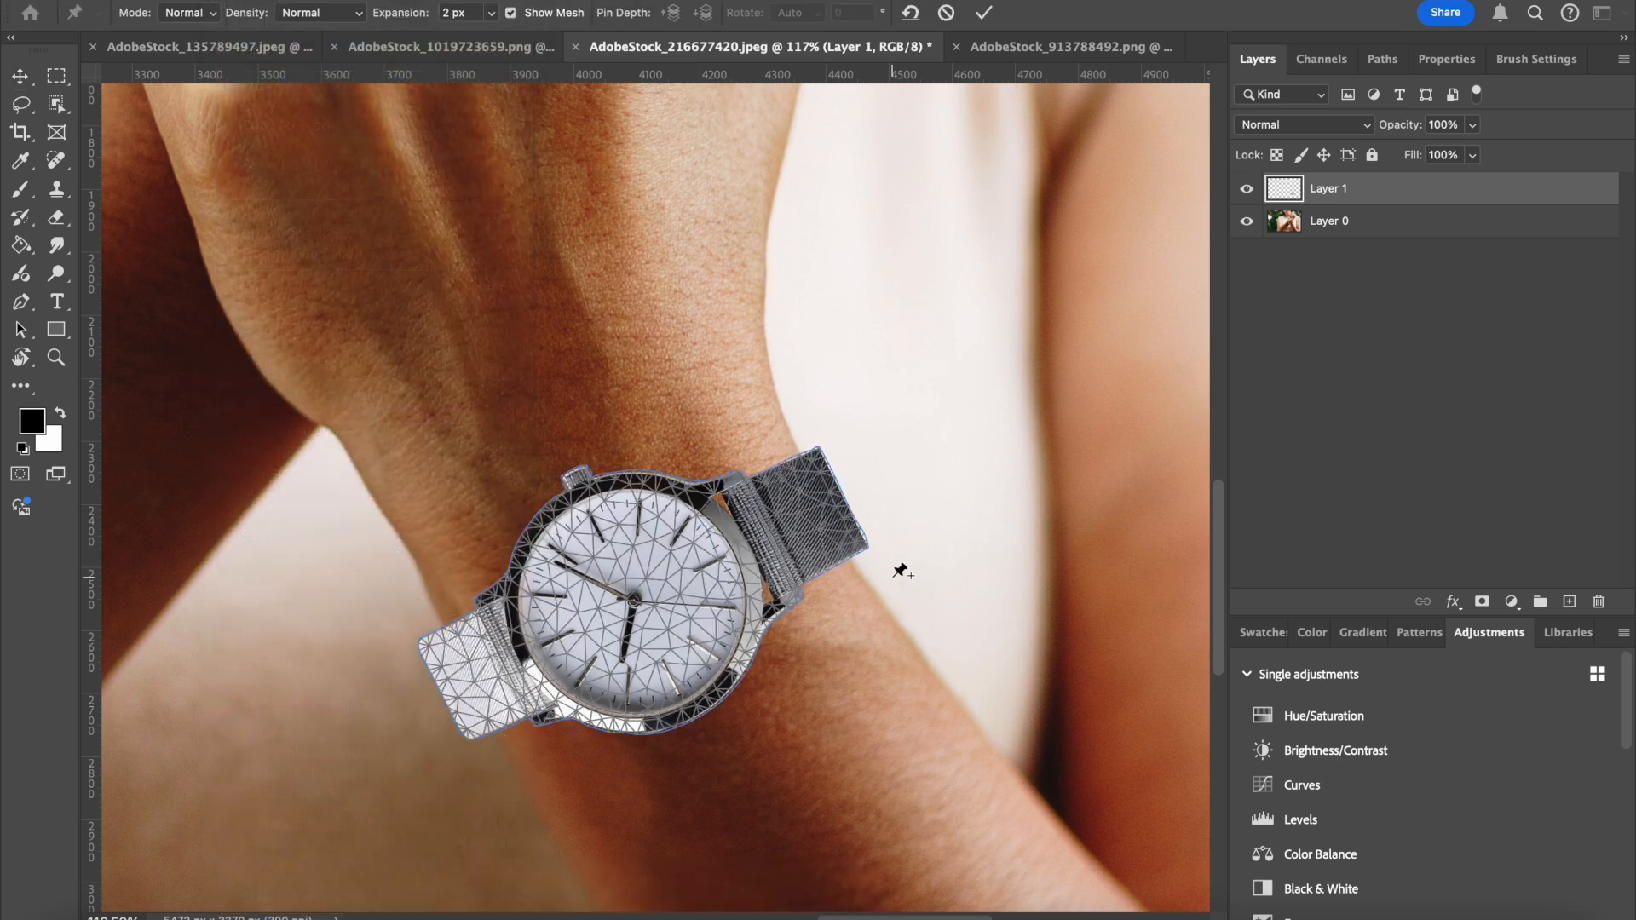
pyautogui.scroll(3, 898, 565)
pyautogui.click(622, 607)
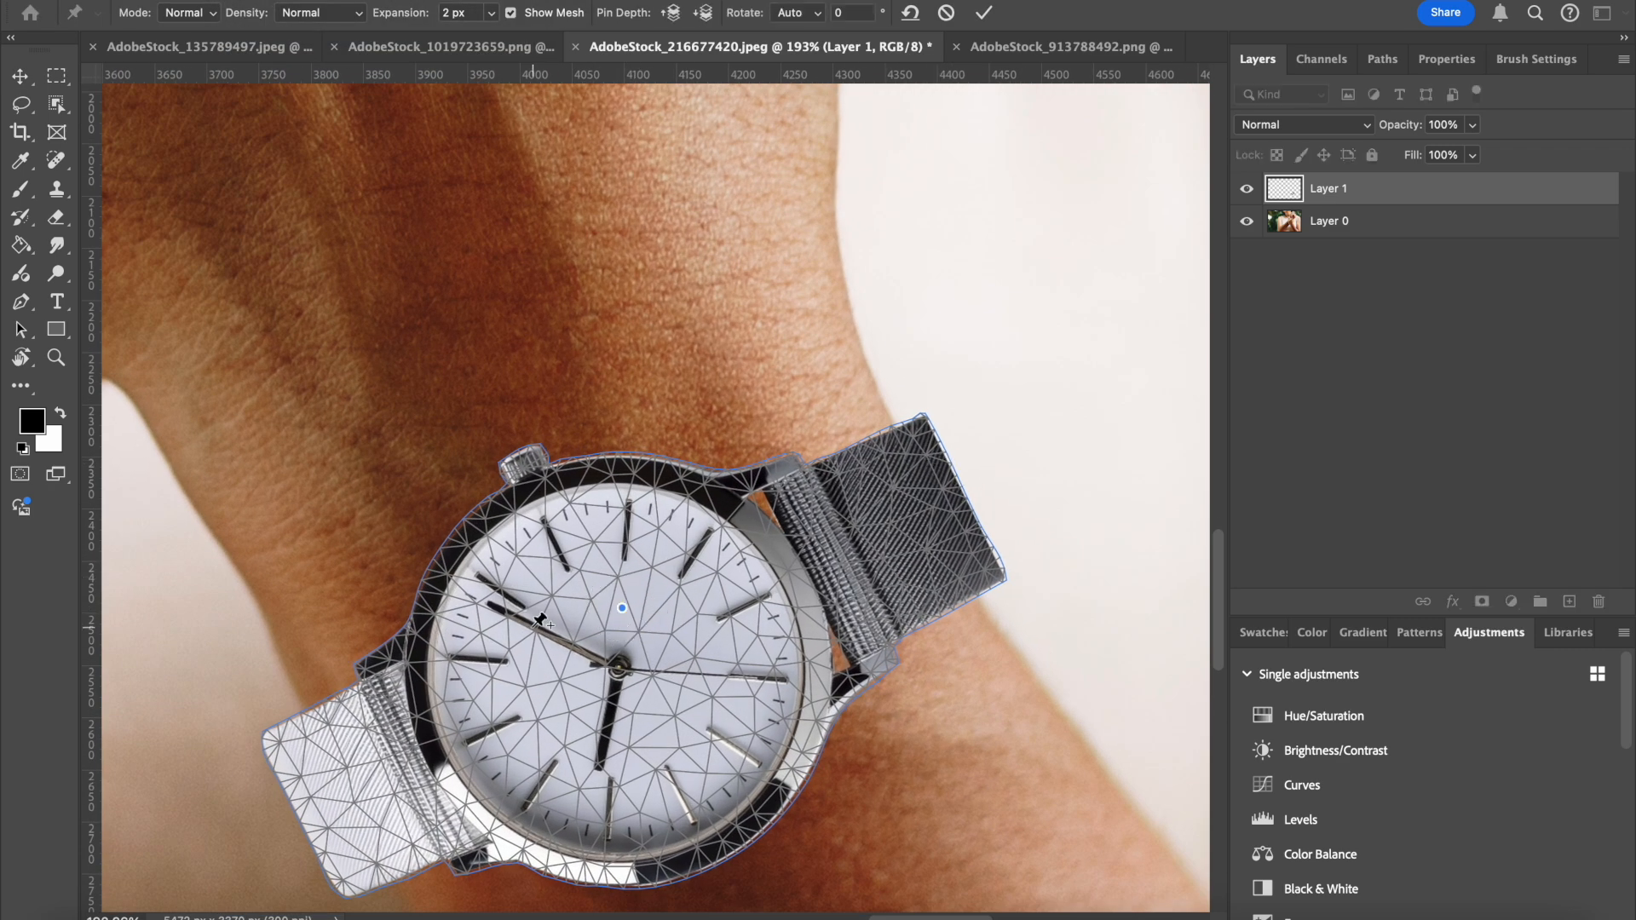
pyautogui.click(657, 521)
pyautogui.click(515, 521)
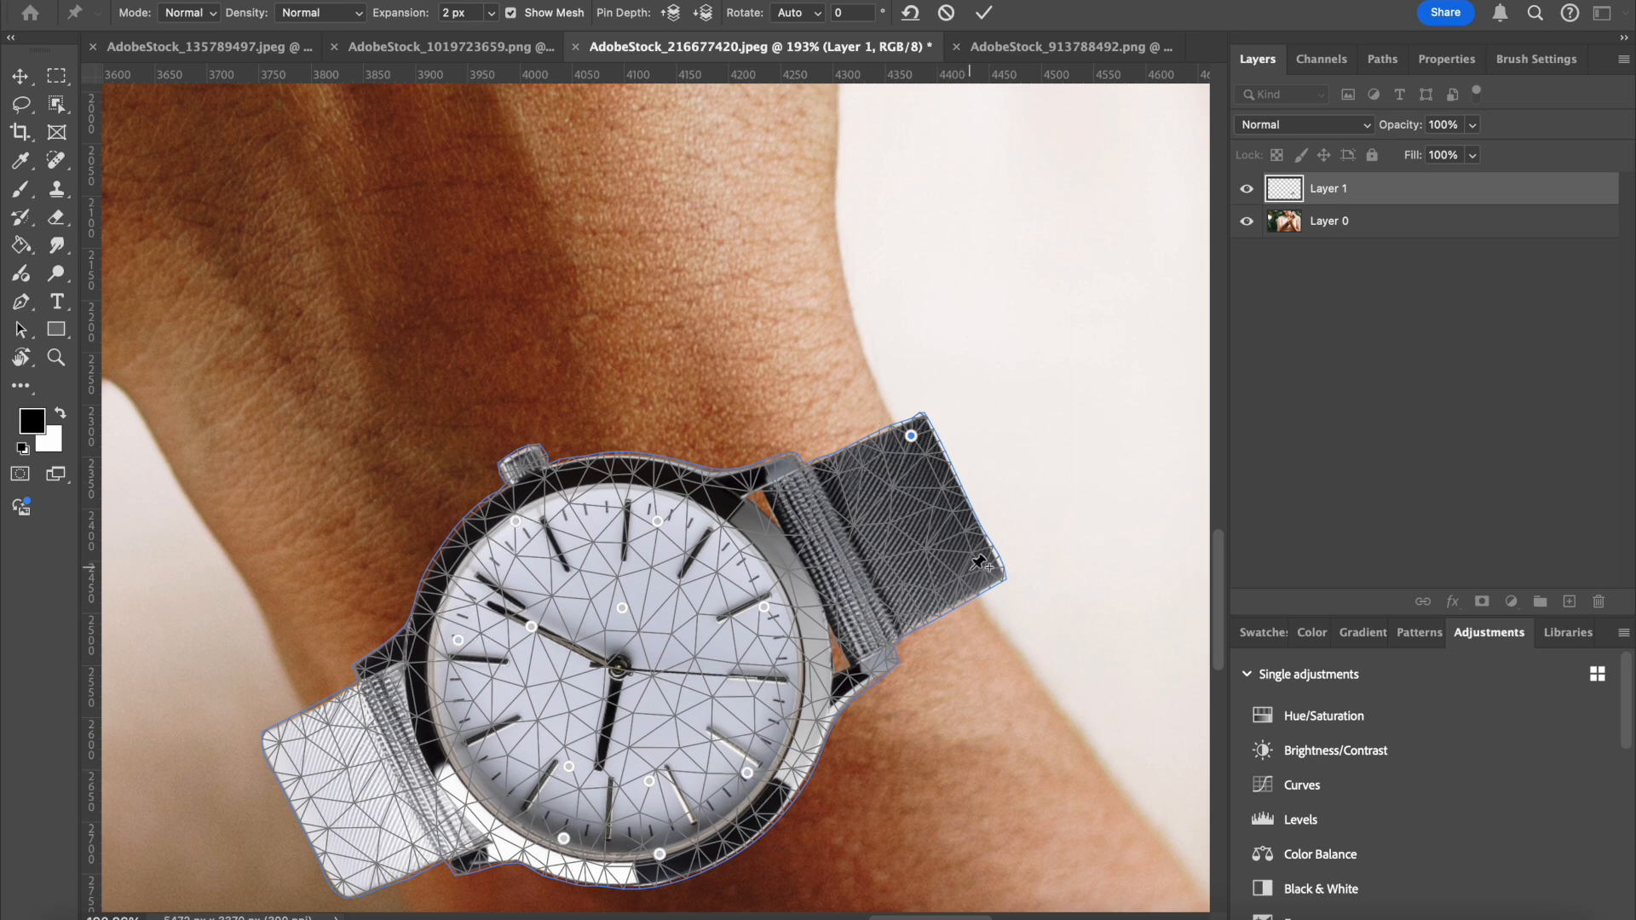
# Pin the outer corners of the dark strap and pull them inward so its end curves around the wrist.
pyautogui.moveTo(911, 435)
pyautogui.mouseDown()
pyautogui.moveTo(892, 453)
pyautogui.moveTo(883, 432)
pyautogui.mouseUp()
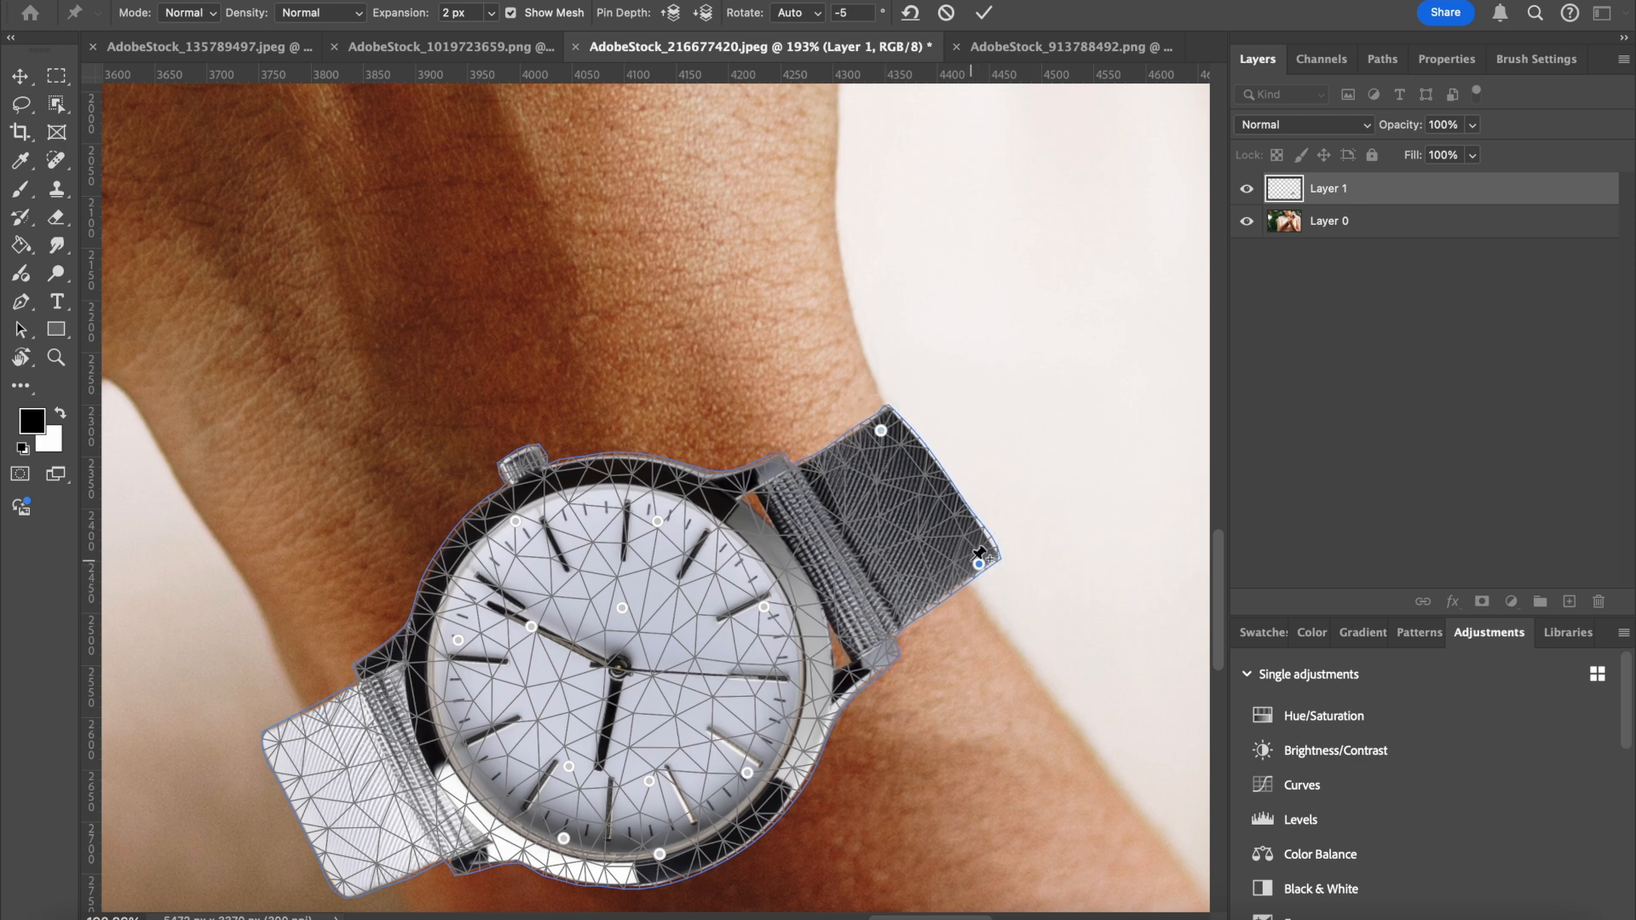
pyautogui.moveTo(979, 566); pyautogui.dragTo(963, 579)
pyautogui.hotkey('ctrl', 'z')
pyautogui.moveTo(970, 540)
pyautogui.mouseDown()
pyautogui.moveTo(947, 530)
pyautogui.moveTo(940, 551)
pyautogui.mouseUp()
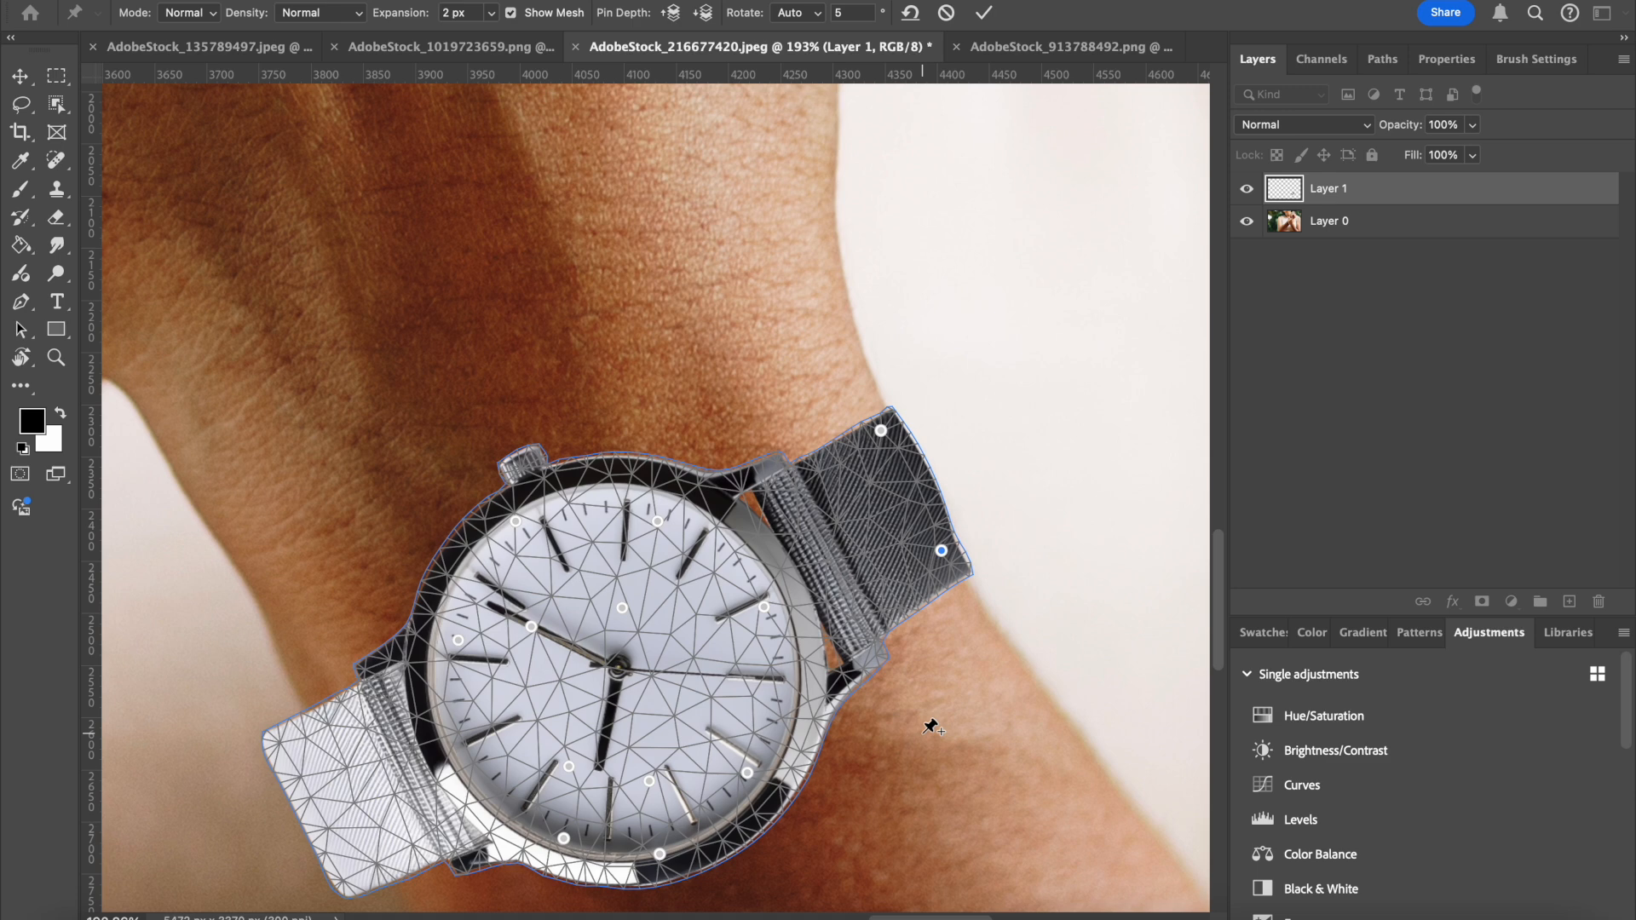
# Pin the white strap's outer edge, pull it inward to curve around the wrist, and apply the Puppet Warp.
pyautogui.scroll(-3, 933, 726)
pyautogui.scroll(3, 933, 726)
pyautogui.hscroll(-5, 933, 724)
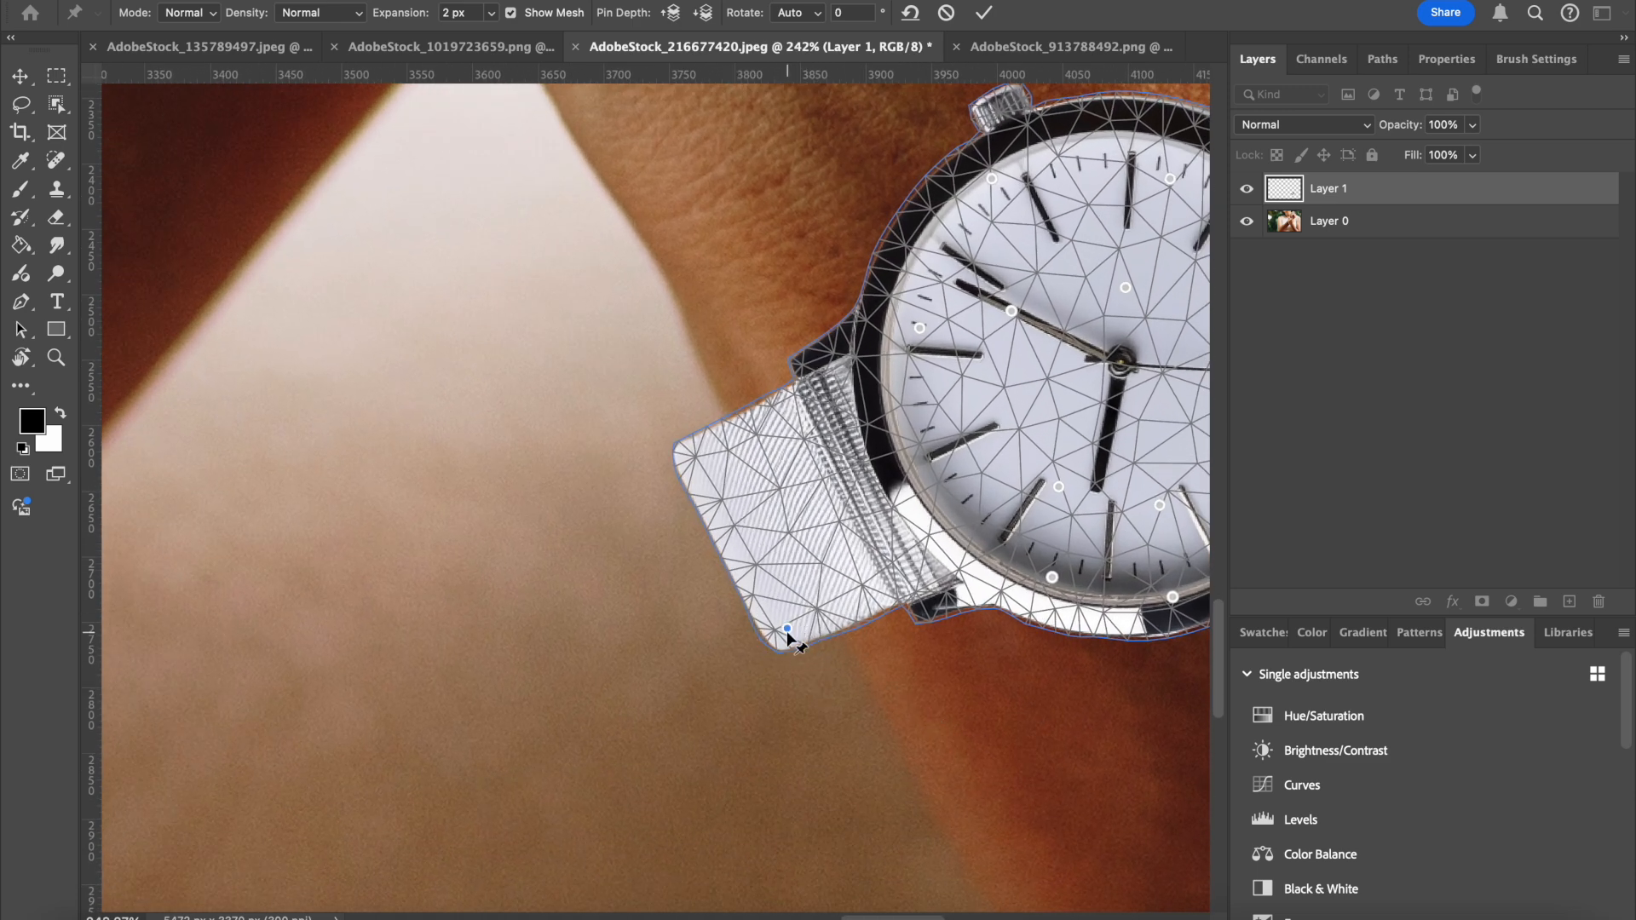
pyautogui.moveTo(788, 629); pyautogui.dragTo(832, 612)
pyautogui.moveTo(712, 456); pyautogui.dragTo(739, 441)
pyautogui.moveTo(766, 551); pyautogui.dragTo(784, 542)
pyautogui.click(749, 490)
pyautogui.moveTo(749, 490)
pyautogui.mouseDown()
pyautogui.moveTo(761, 468)
pyautogui.moveTo(756, 482)
pyautogui.mouseUp()
pyautogui.moveTo(807, 585); pyautogui.dragTo(834, 615)
pyautogui.press('super+minus')
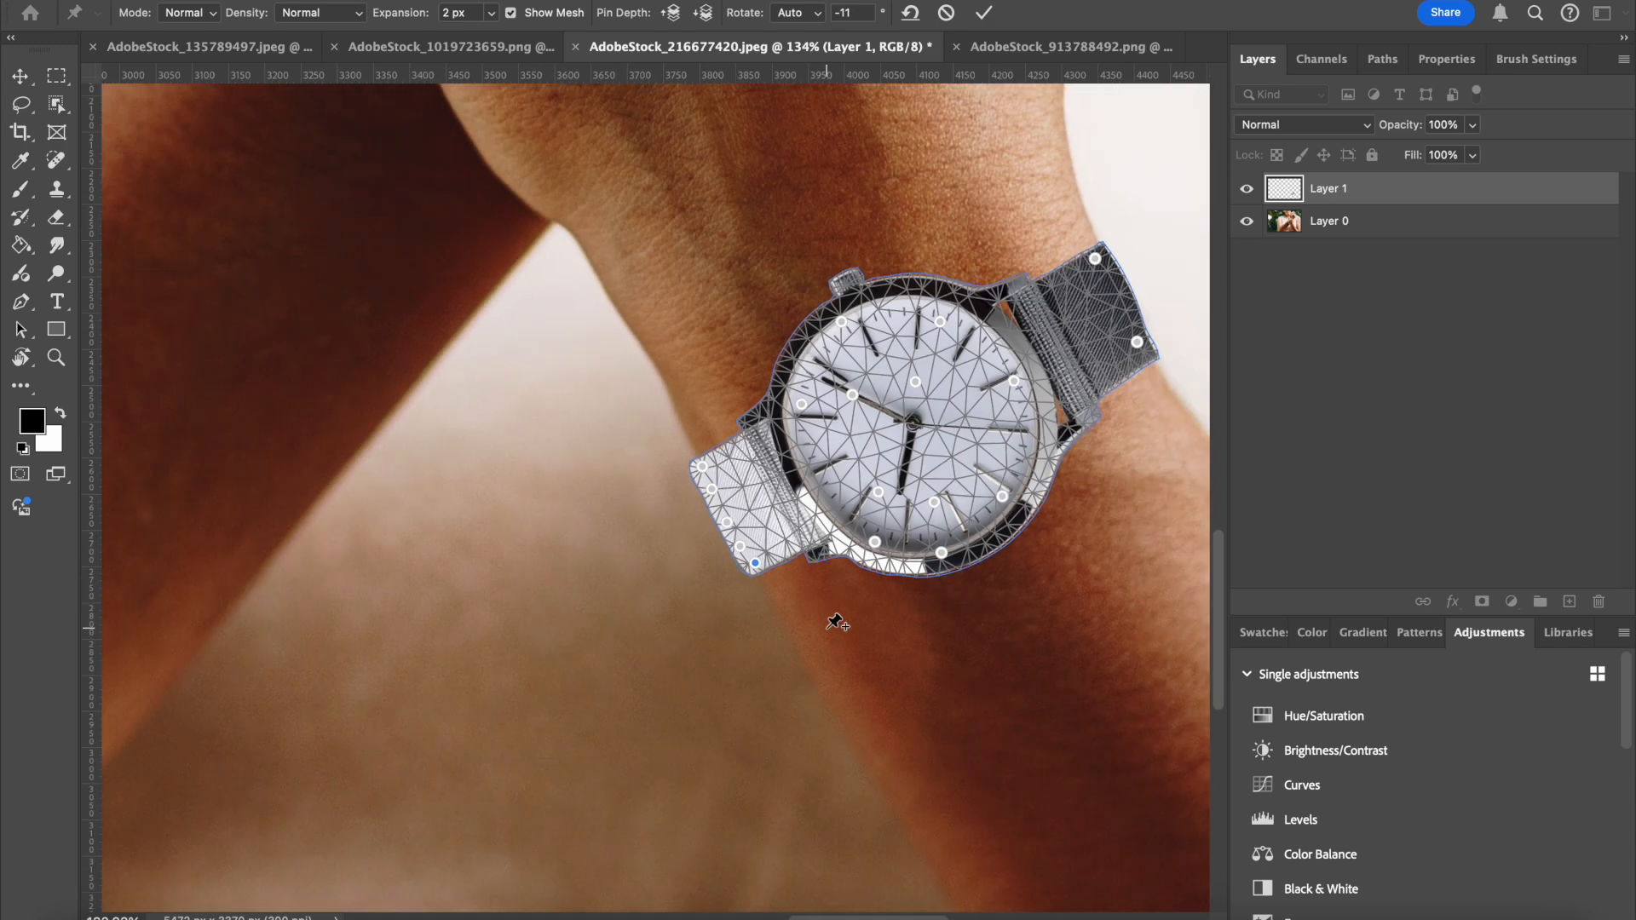
pyautogui.press('Return')
# Examine how the warped watch fits the wrist, both in the full photo and close up.
pyautogui.scroll(3, 825, 626)
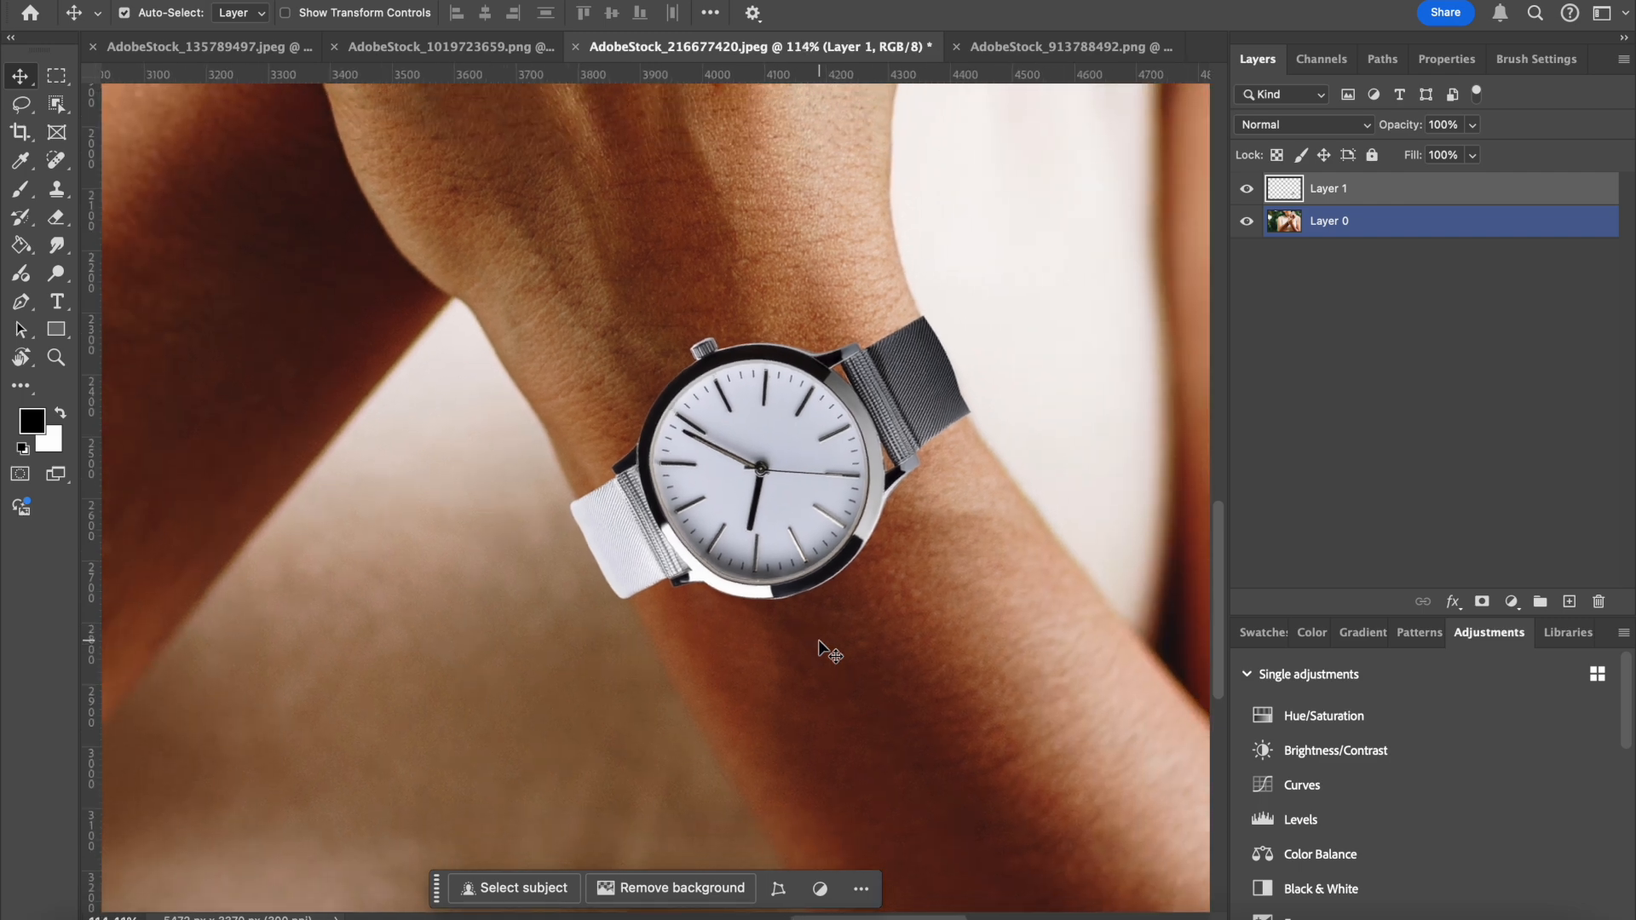
pyautogui.scroll(-5, 668, 552)
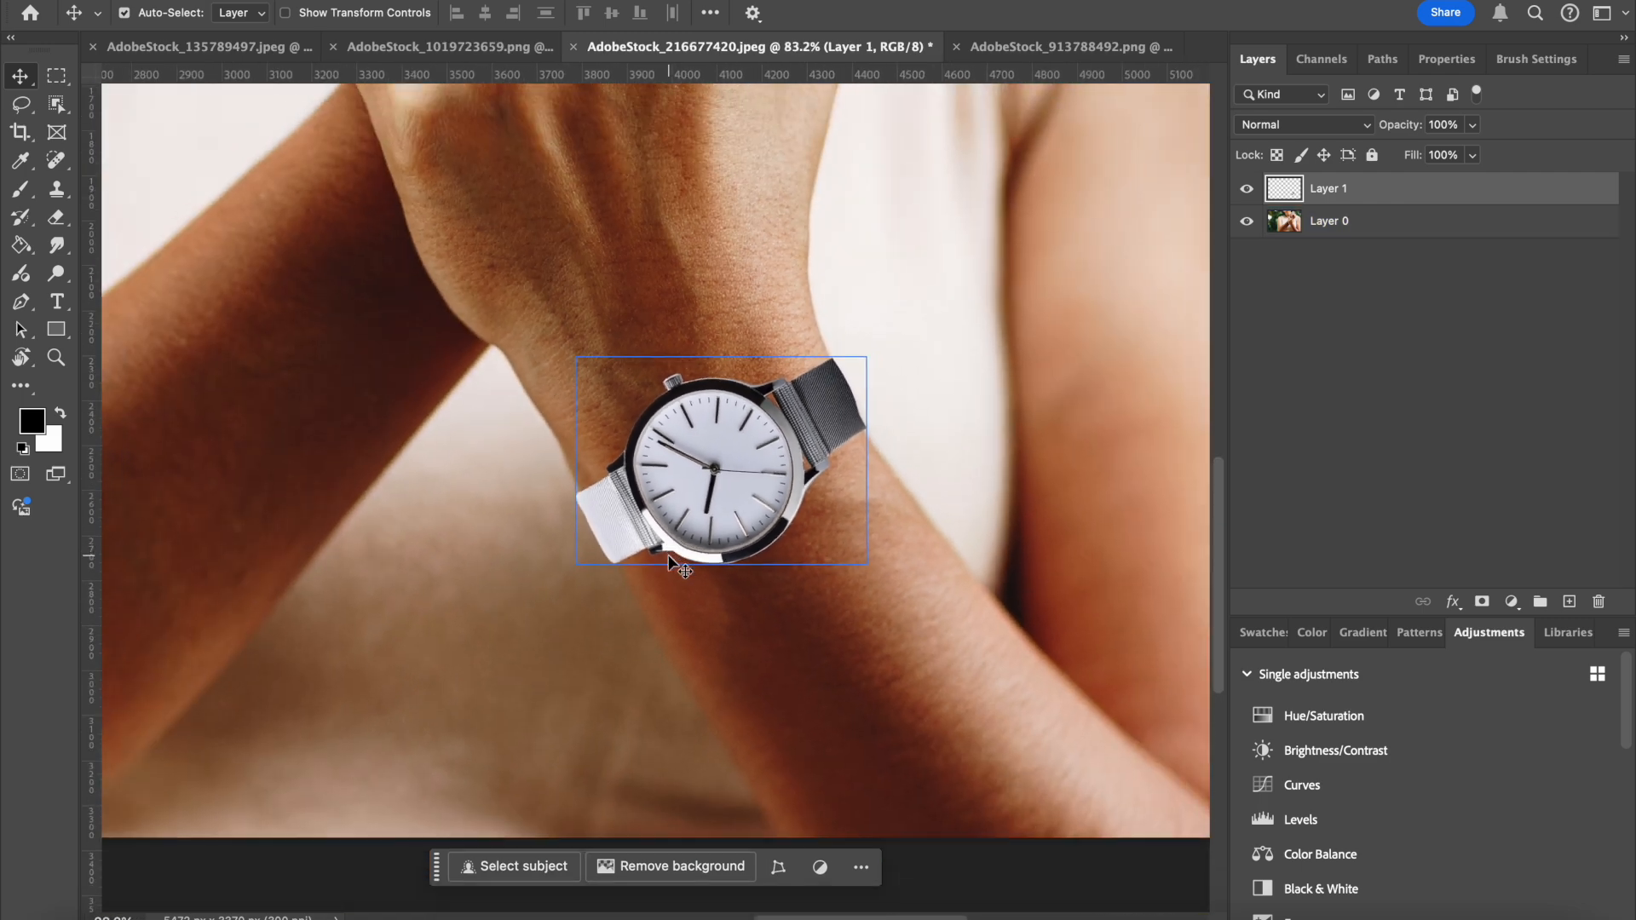
pyautogui.scroll(-4, 722, 677)
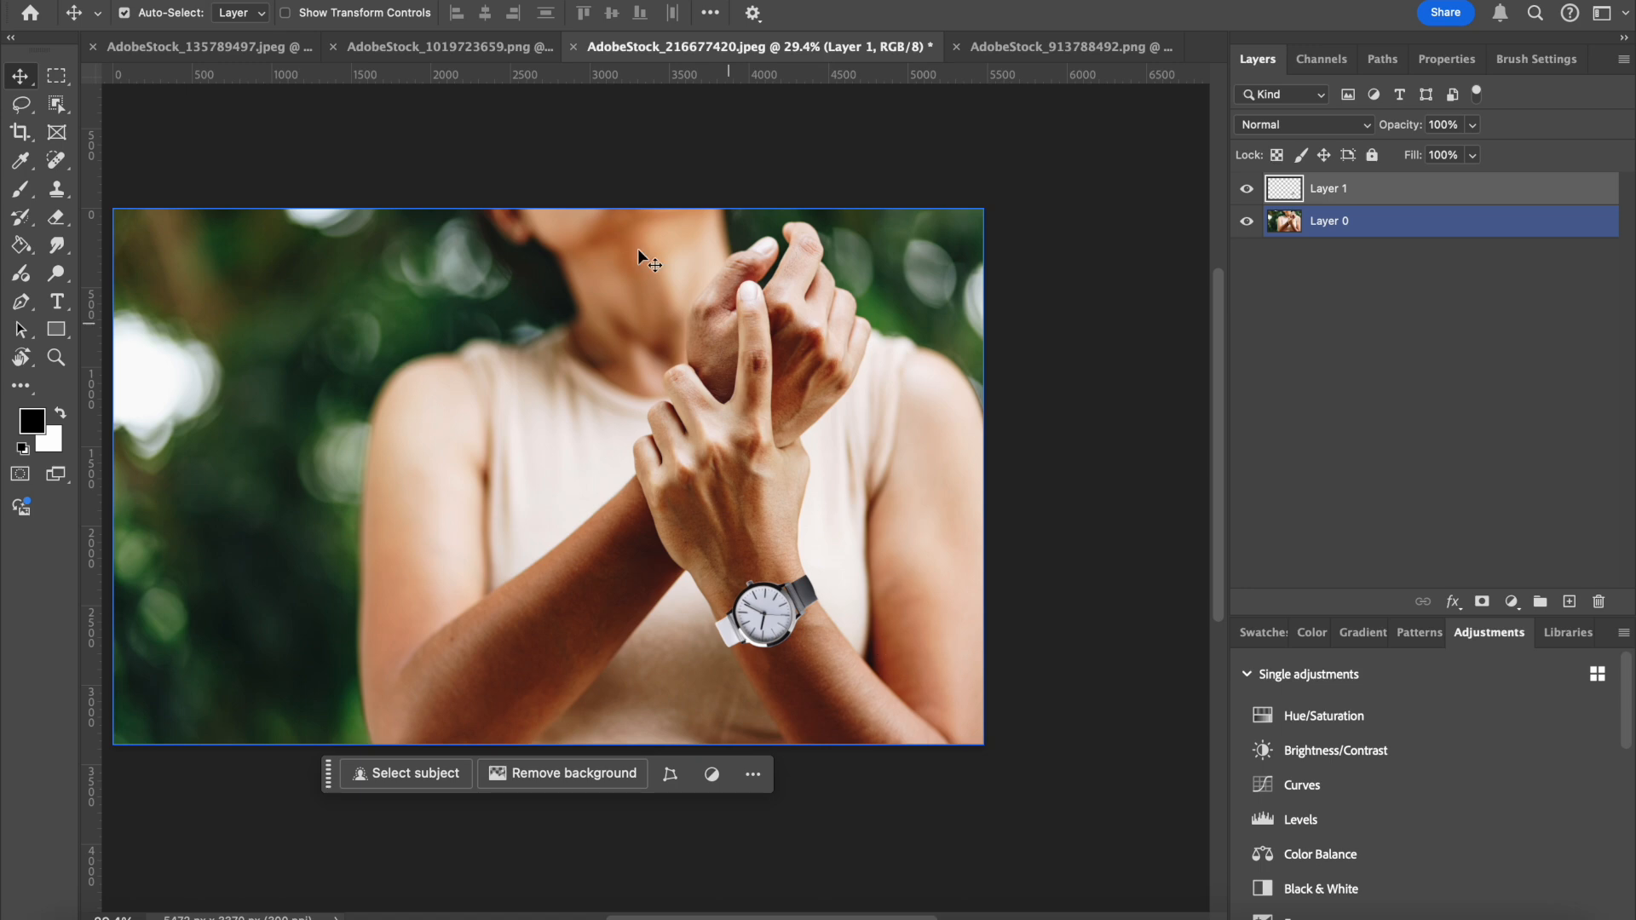
pyautogui.scroll(5, 978, 625)
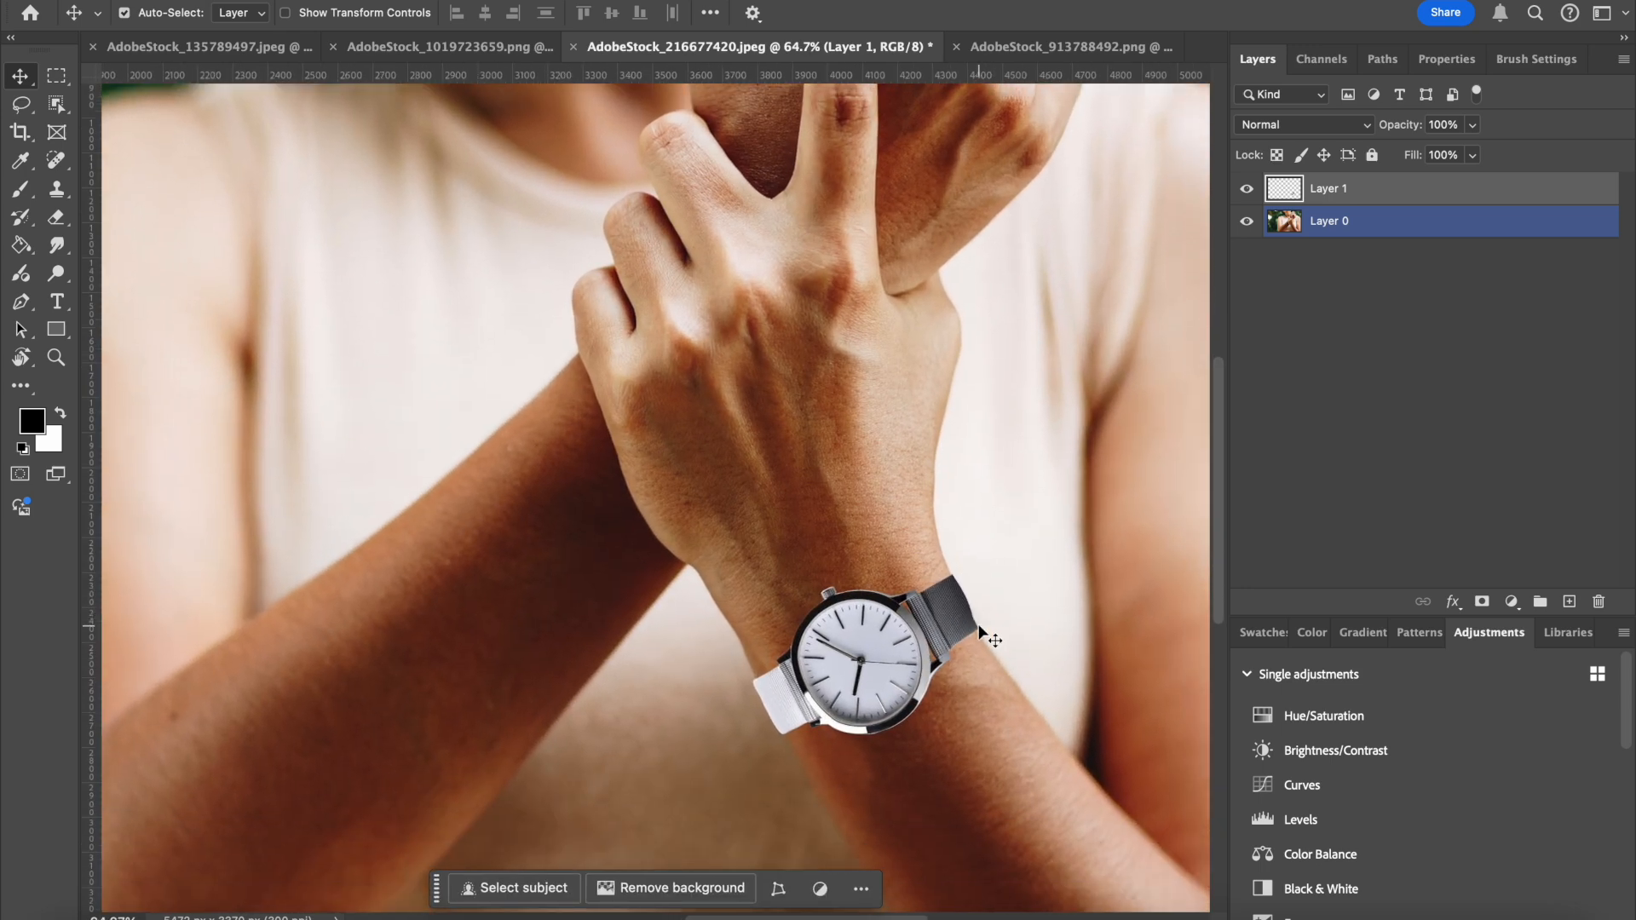
pyautogui.scroll(1, 979, 624)
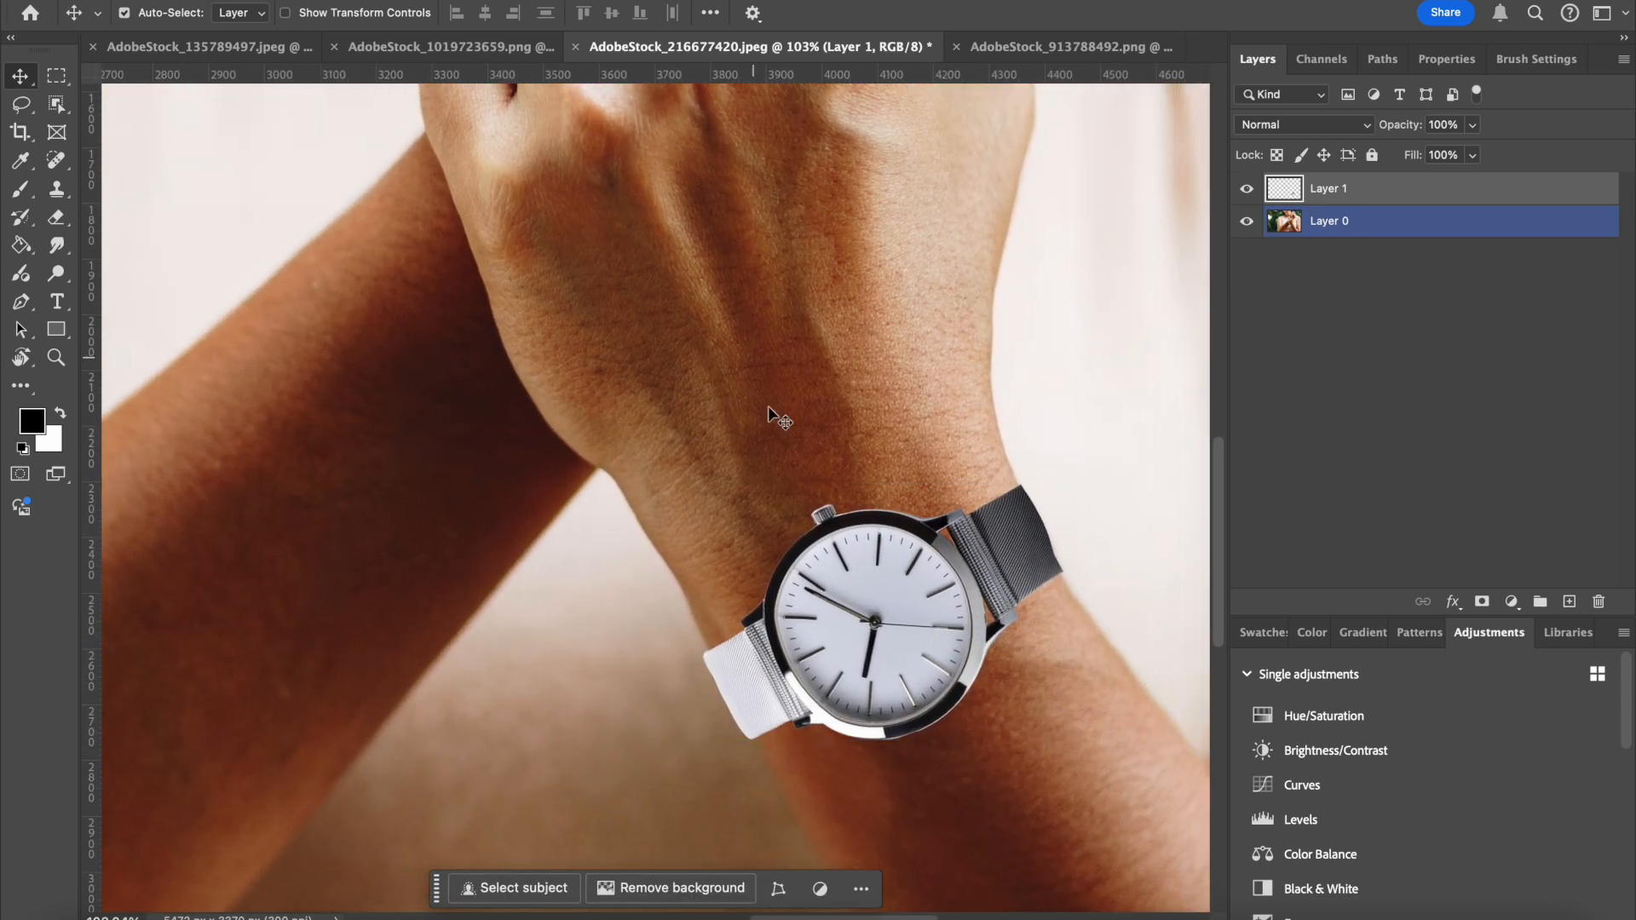
pyautogui.scroll(-2, 873, 672)
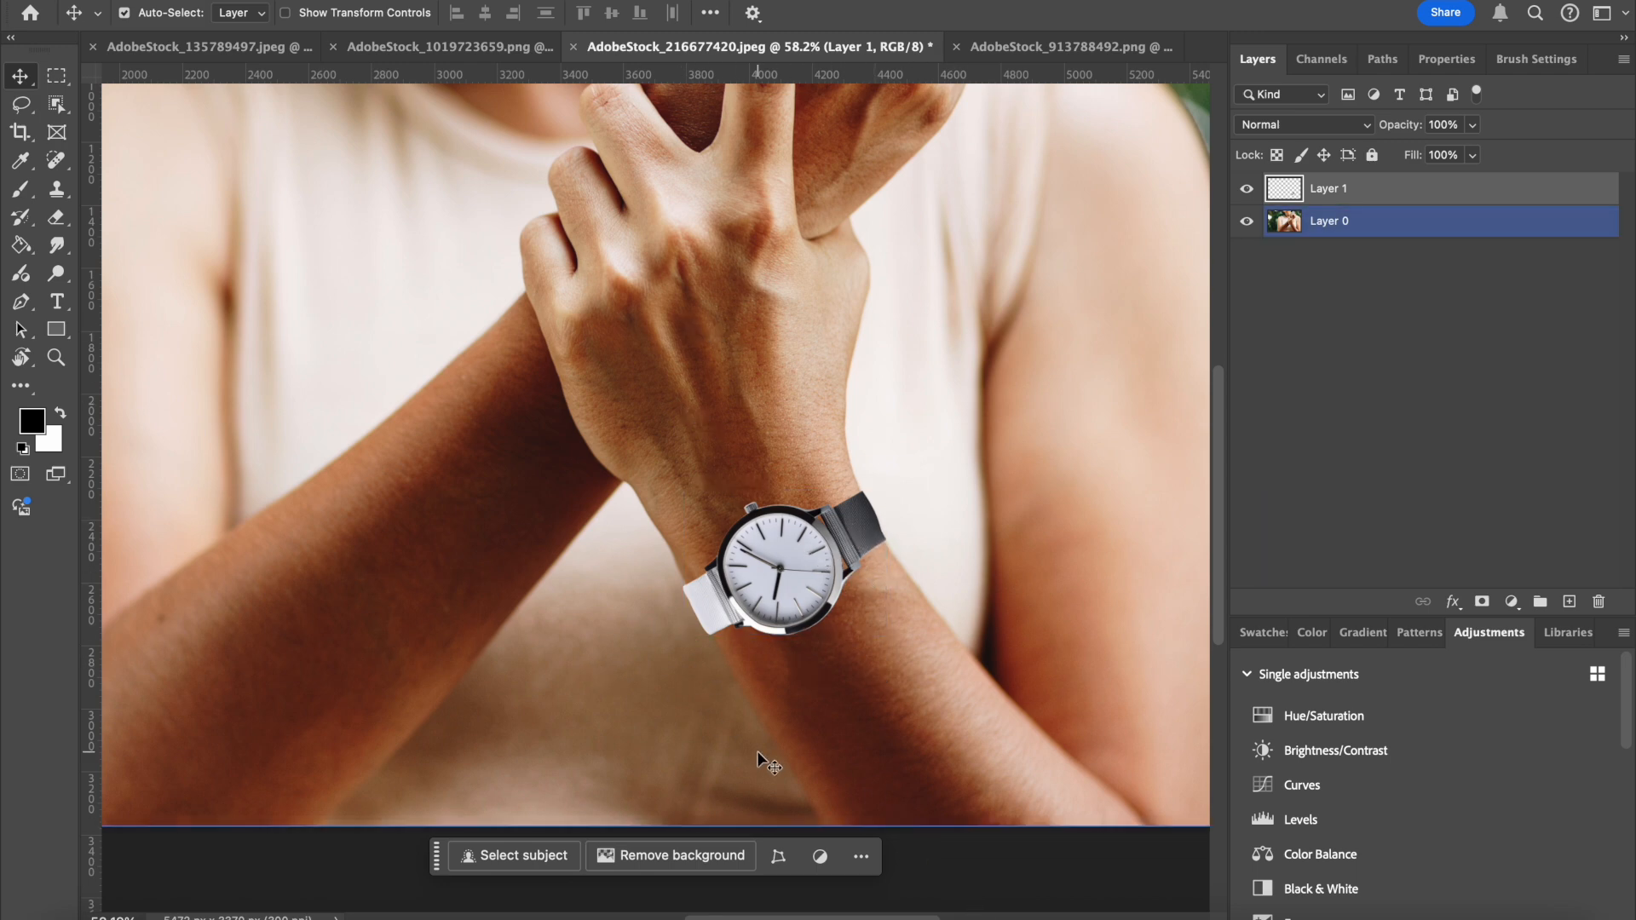
pyautogui.scroll(3, 758, 754)
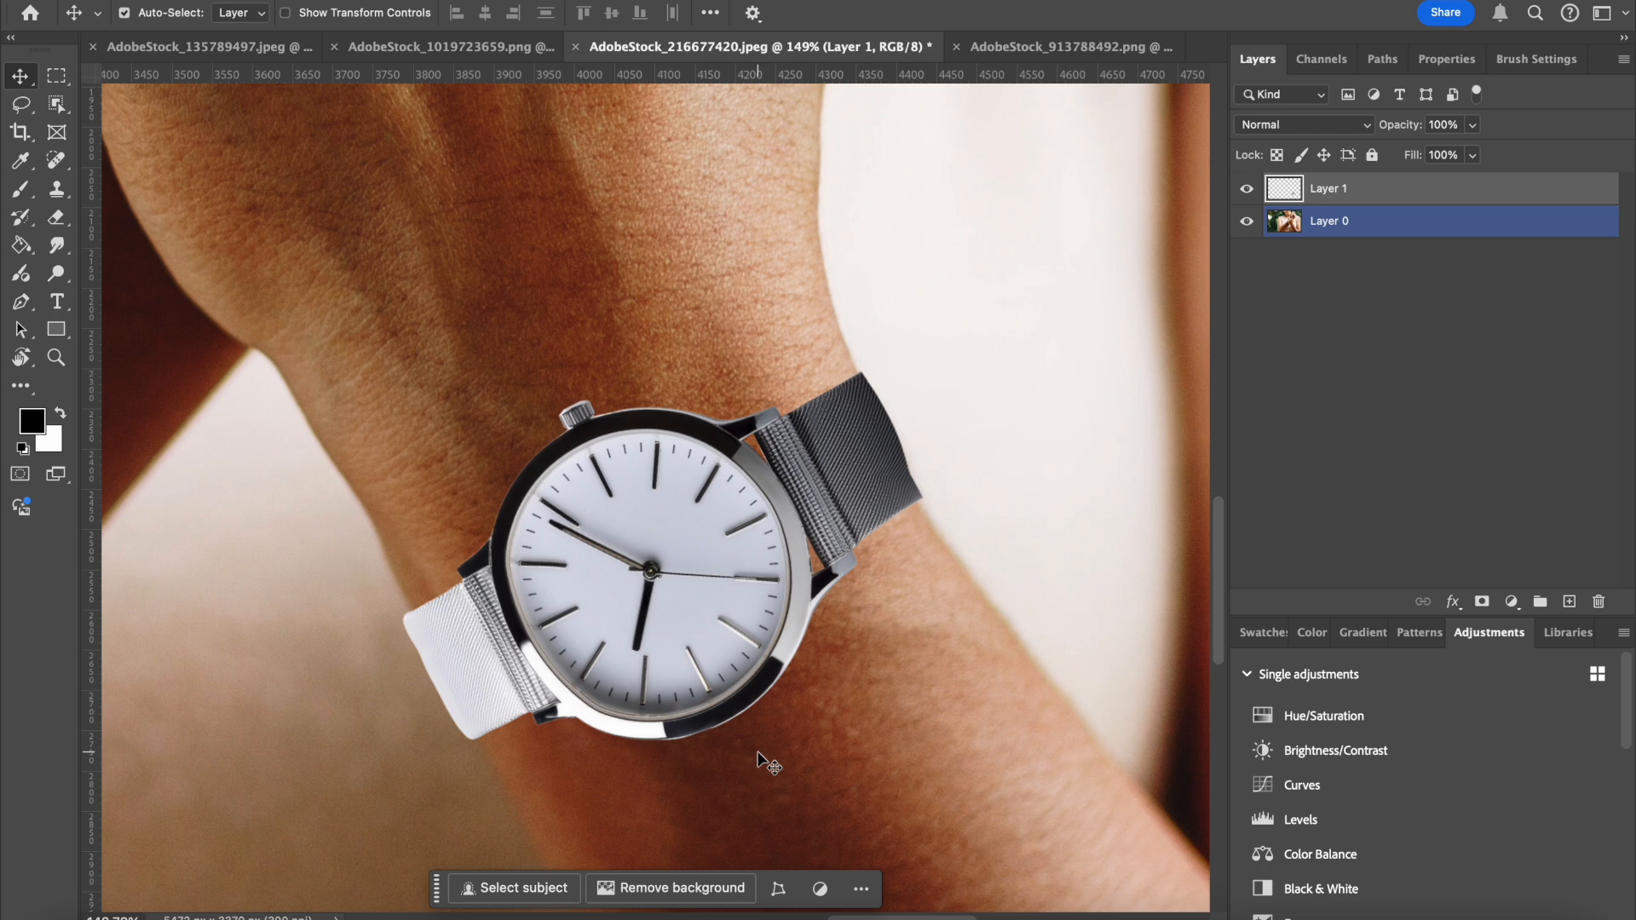
pyautogui.hscroll(-2, 600, 723)
pyautogui.press('super+minus')
pyautogui.press('super+plus')
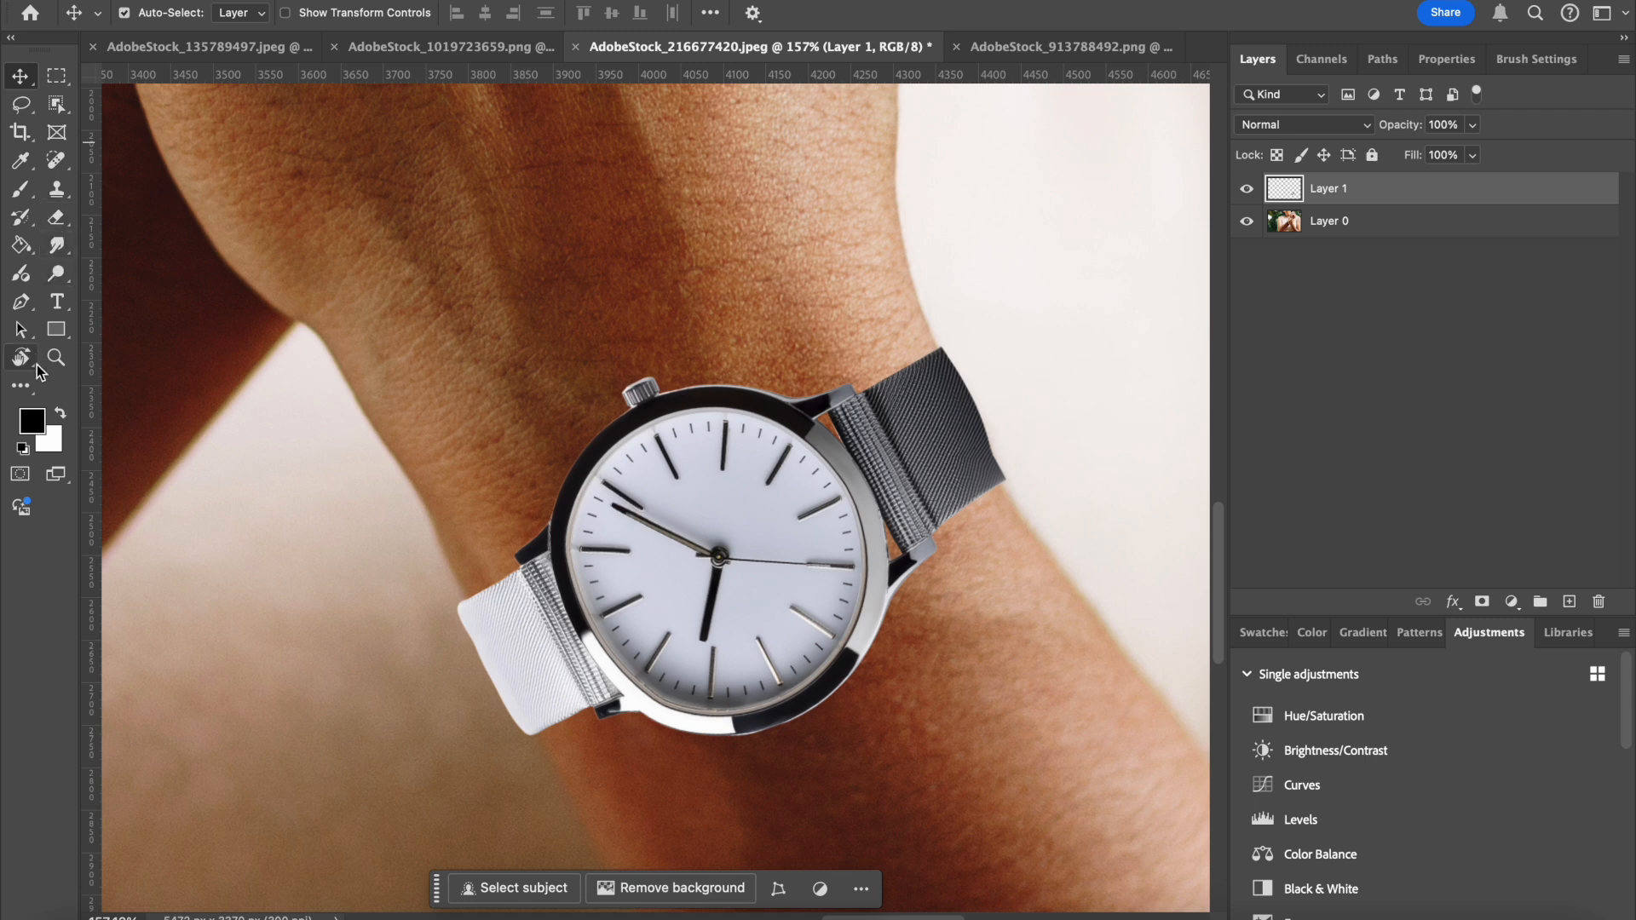
pyautogui.click(19, 196)
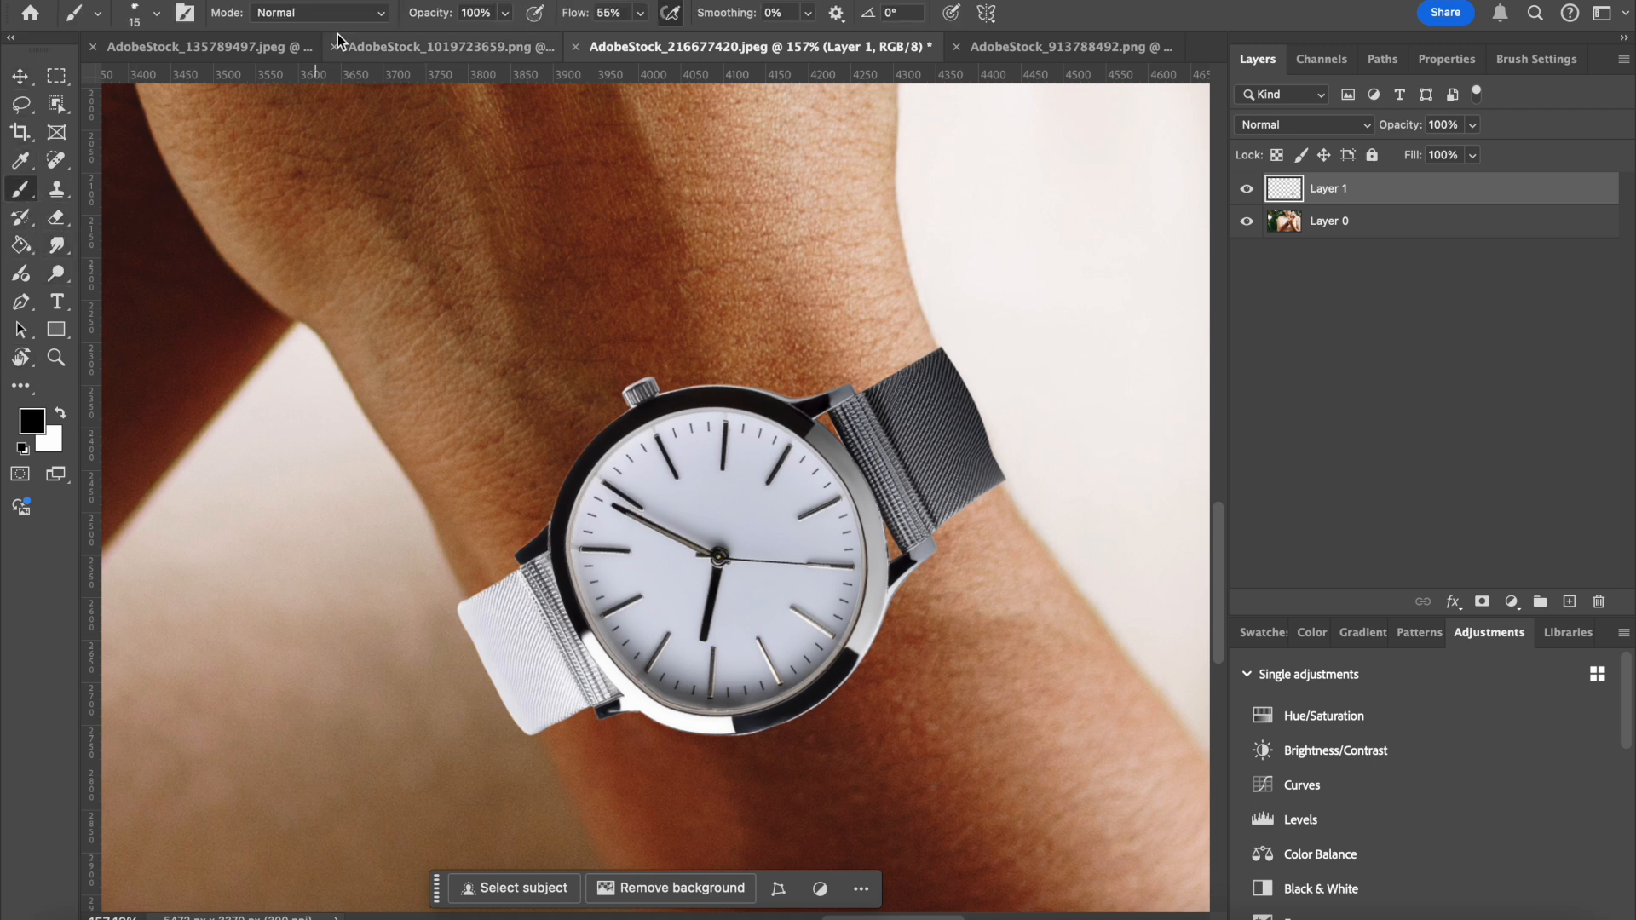
pyautogui.click(156, 14)
pyautogui.press('s')
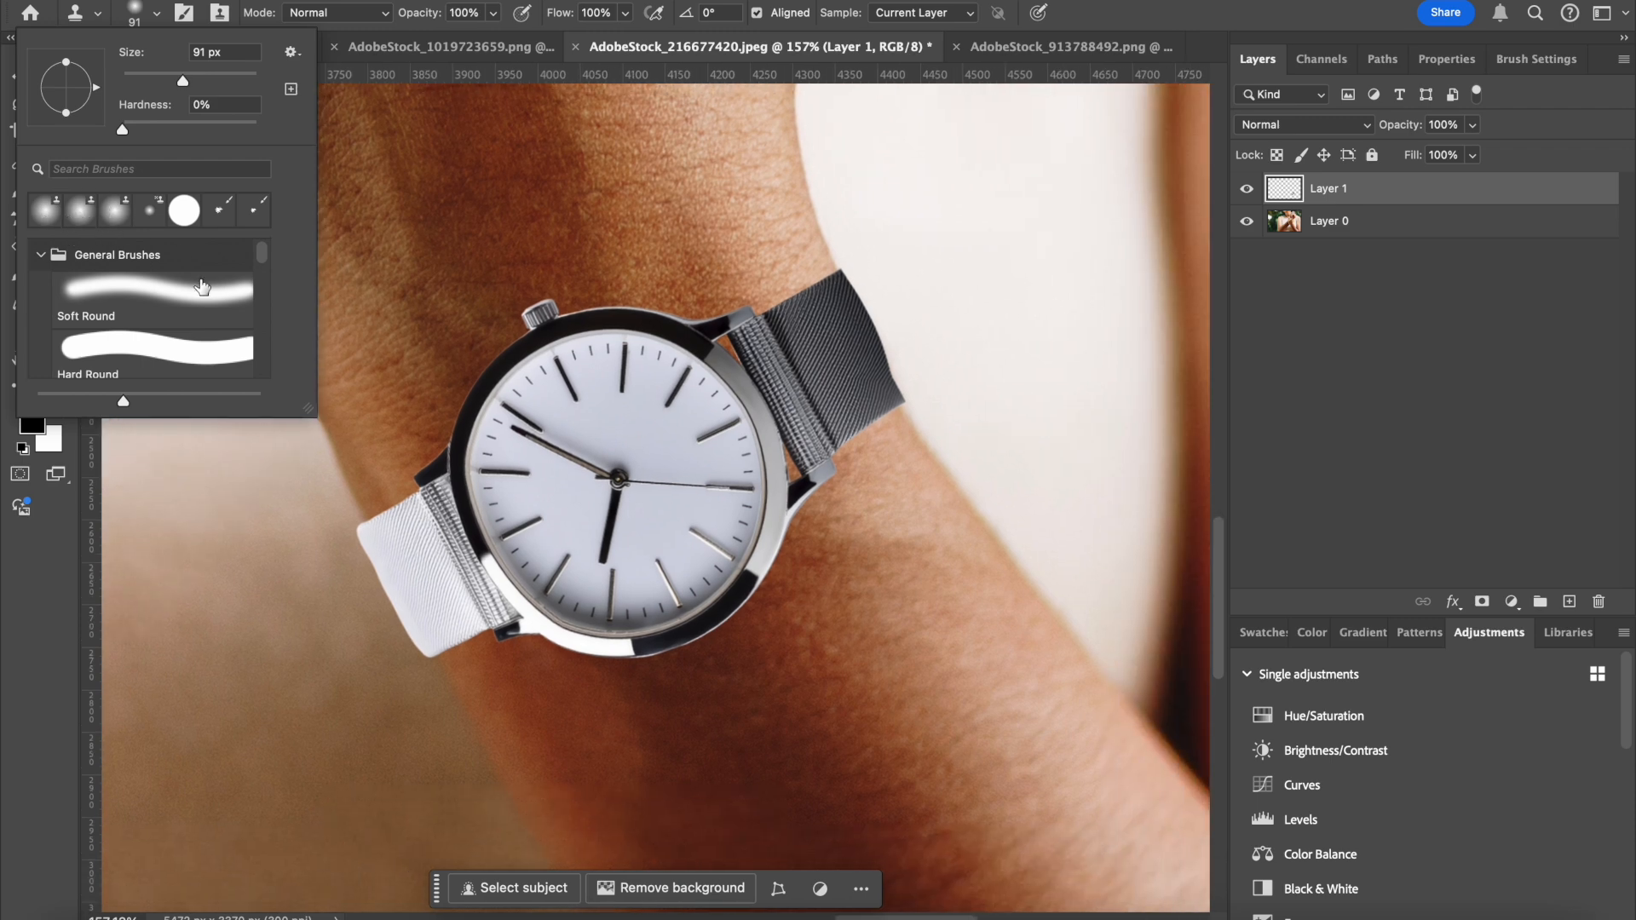
pyautogui.click(158, 295)
pyautogui.moveTo(178, 83); pyautogui.dragTo(147, 87)
pyautogui.click(219, 13)
pyautogui.click(497, 12)
pyautogui.moveTo(423, 36); pyautogui.dragTo(410, 37)
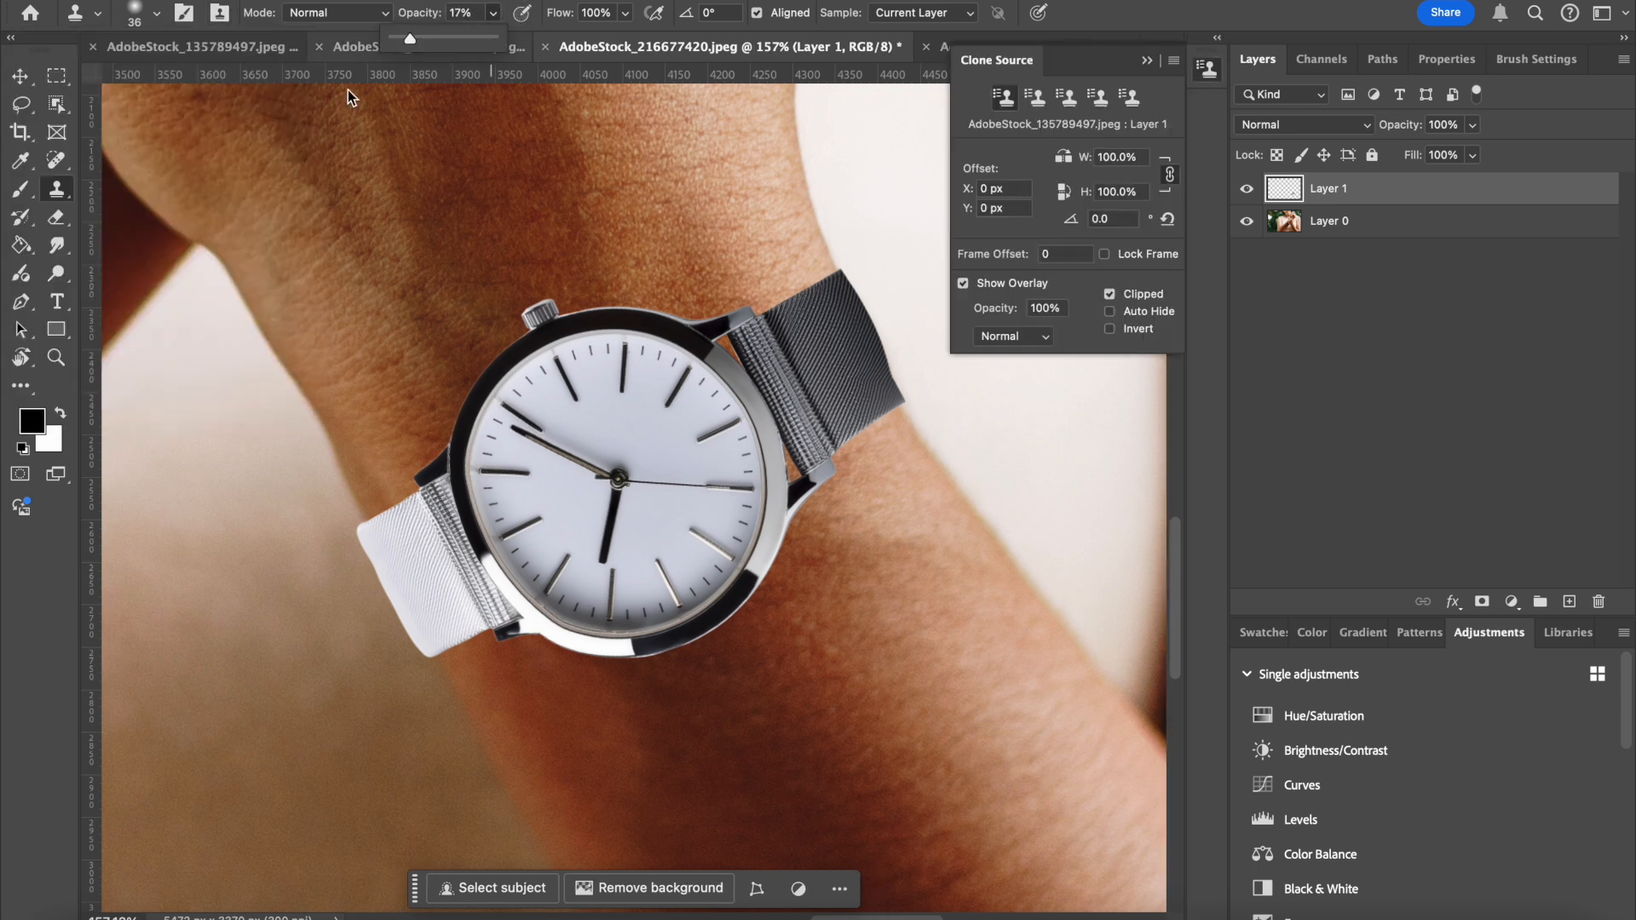
# Darken the watch dial and both straps by painting black with a 146 px Soft Round brush at 18% opacity.
pyautogui.click(25, 197)
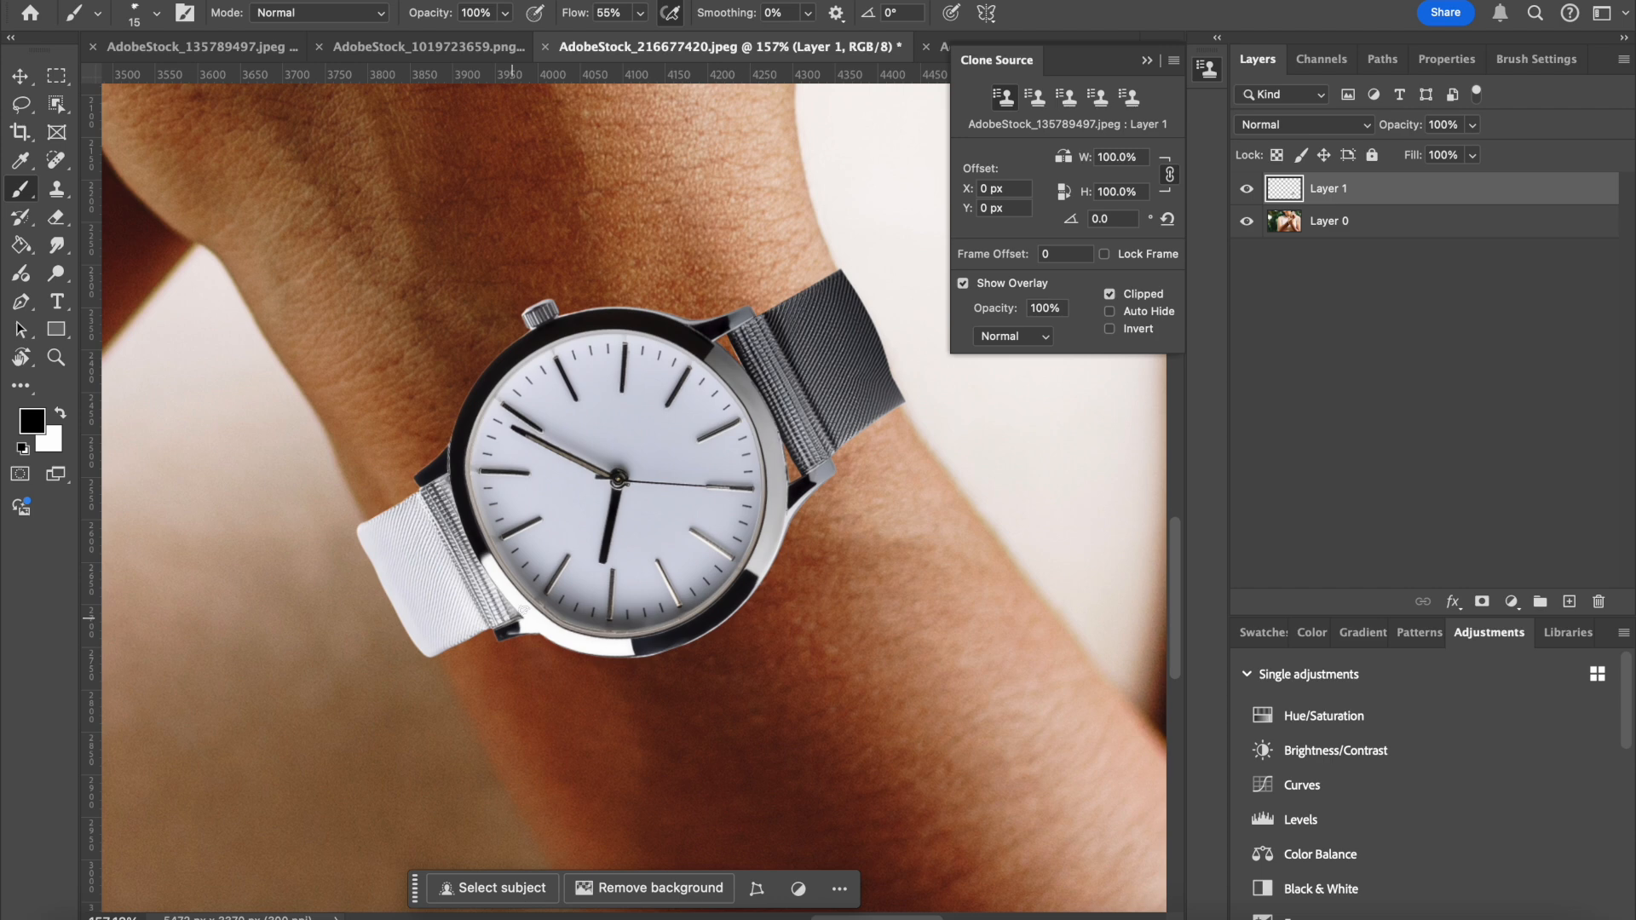
pyautogui.click(157, 13)
pyautogui.doubleClick(182, 284)
pyautogui.press('1')
pyautogui.press('8')
pyautogui.moveTo(507, 418)
pyautogui.mouseDown()
pyautogui.moveTo(543, 588)
pyautogui.moveTo(703, 612)
pyautogui.moveTo(495, 376)
pyautogui.moveTo(500, 502)
pyautogui.moveTo(683, 332)
pyautogui.moveTo(788, 383)
pyautogui.mouseUp()
pyautogui.moveTo(409, 545)
pyautogui.mouseDown()
pyautogui.moveTo(376, 536)
pyautogui.moveTo(386, 580)
pyautogui.moveTo(367, 581)
pyautogui.moveTo(477, 622)
pyautogui.mouseUp()
# Erase the excess dark paint around the outer edge and lower corner of the formerly white strap with a 35 px eraser.
pyautogui.scroll(-5, 402, 511)
pyautogui.scroll(6, 402, 512)
pyautogui.press('e')
pyautogui.moveTo(264, 750)
pyautogui.mouseDown()
pyautogui.moveTo(280, 709)
pyautogui.moveTo(186, 591)
pyautogui.moveTo(260, 436)
pyautogui.mouseUp()
pyautogui.scroll(4, 303, 767)
pyautogui.press('[')
pyautogui.press('[')
pyautogui.press('[')
pyautogui.press('[')
pyautogui.press('[')
pyautogui.press('[')
pyautogui.press('[')
pyautogui.press('[')
pyautogui.press('[')
pyautogui.press('[')
pyautogui.press('[')
pyautogui.scroll(1, 446, 555)
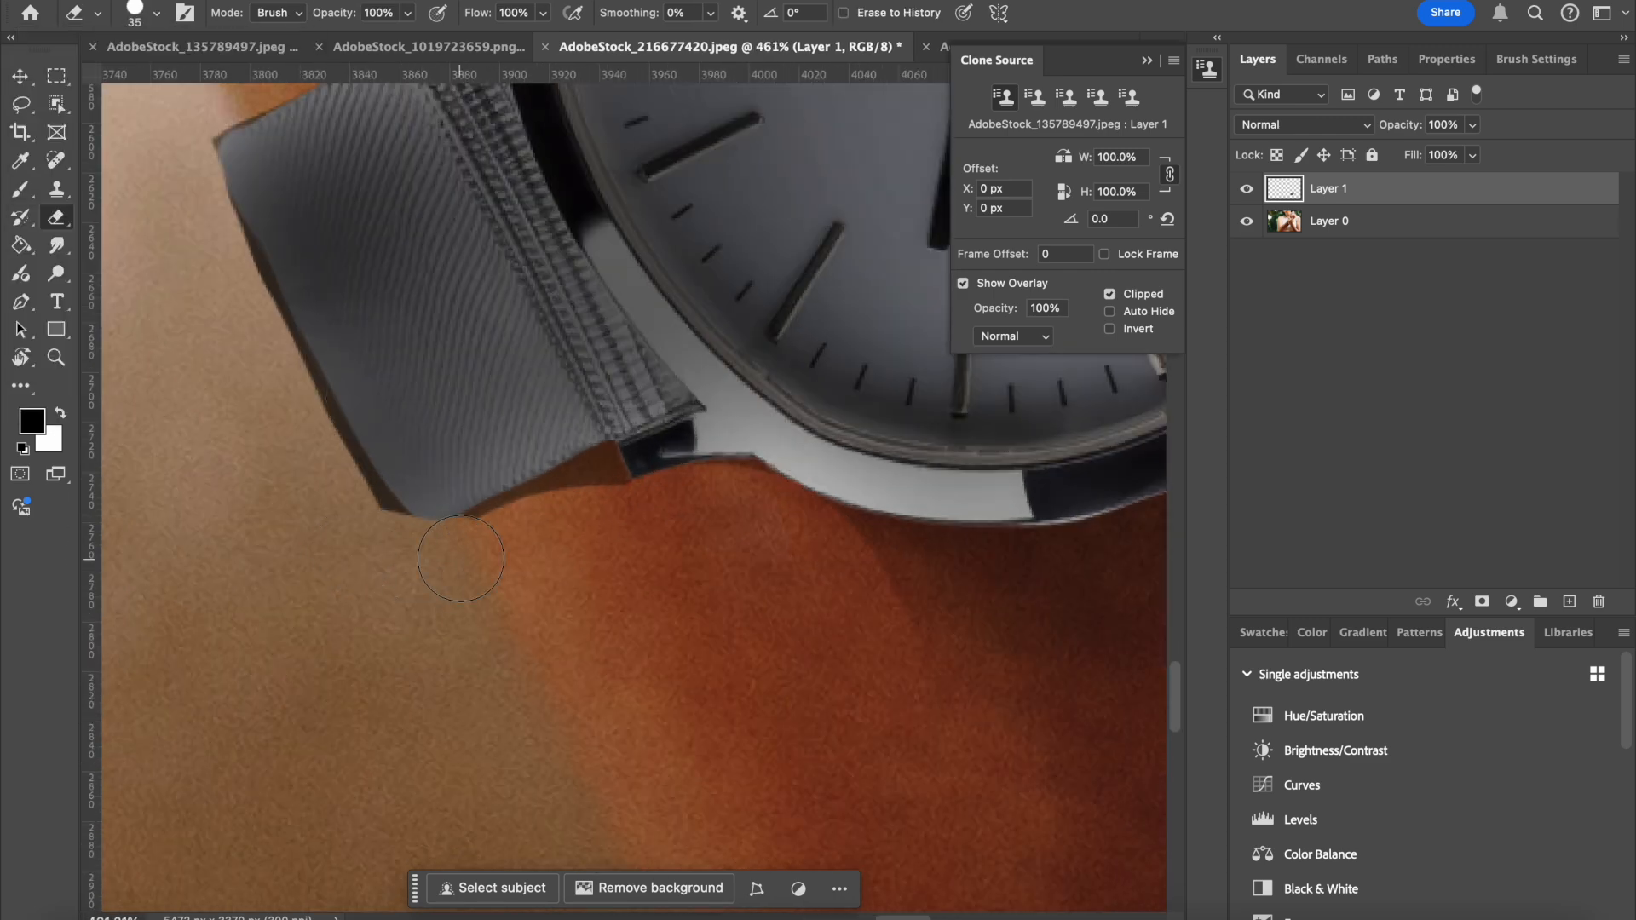
pyautogui.moveTo(445, 555); pyautogui.dragTo(588, 497)
pyautogui.moveTo(375, 546)
pyautogui.mouseDown()
pyautogui.moveTo(281, 412)
pyautogui.moveTo(489, 686)
pyautogui.moveTo(523, 379)
pyautogui.moveTo(460, 460)
pyautogui.moveTo(391, 503)
pyautogui.moveTo(414, 471)
pyautogui.moveTo(493, 657)
pyautogui.moveTo(566, 767)
pyautogui.moveTo(632, 796)
pyautogui.mouseUp()
# Examine how the shaded watch blends with the wrist, close up and in the wider photo.
pyautogui.scroll(-3, 282, 413)
pyautogui.scroll(-3, 632, 796)
pyautogui.scroll(-6, 632, 797)
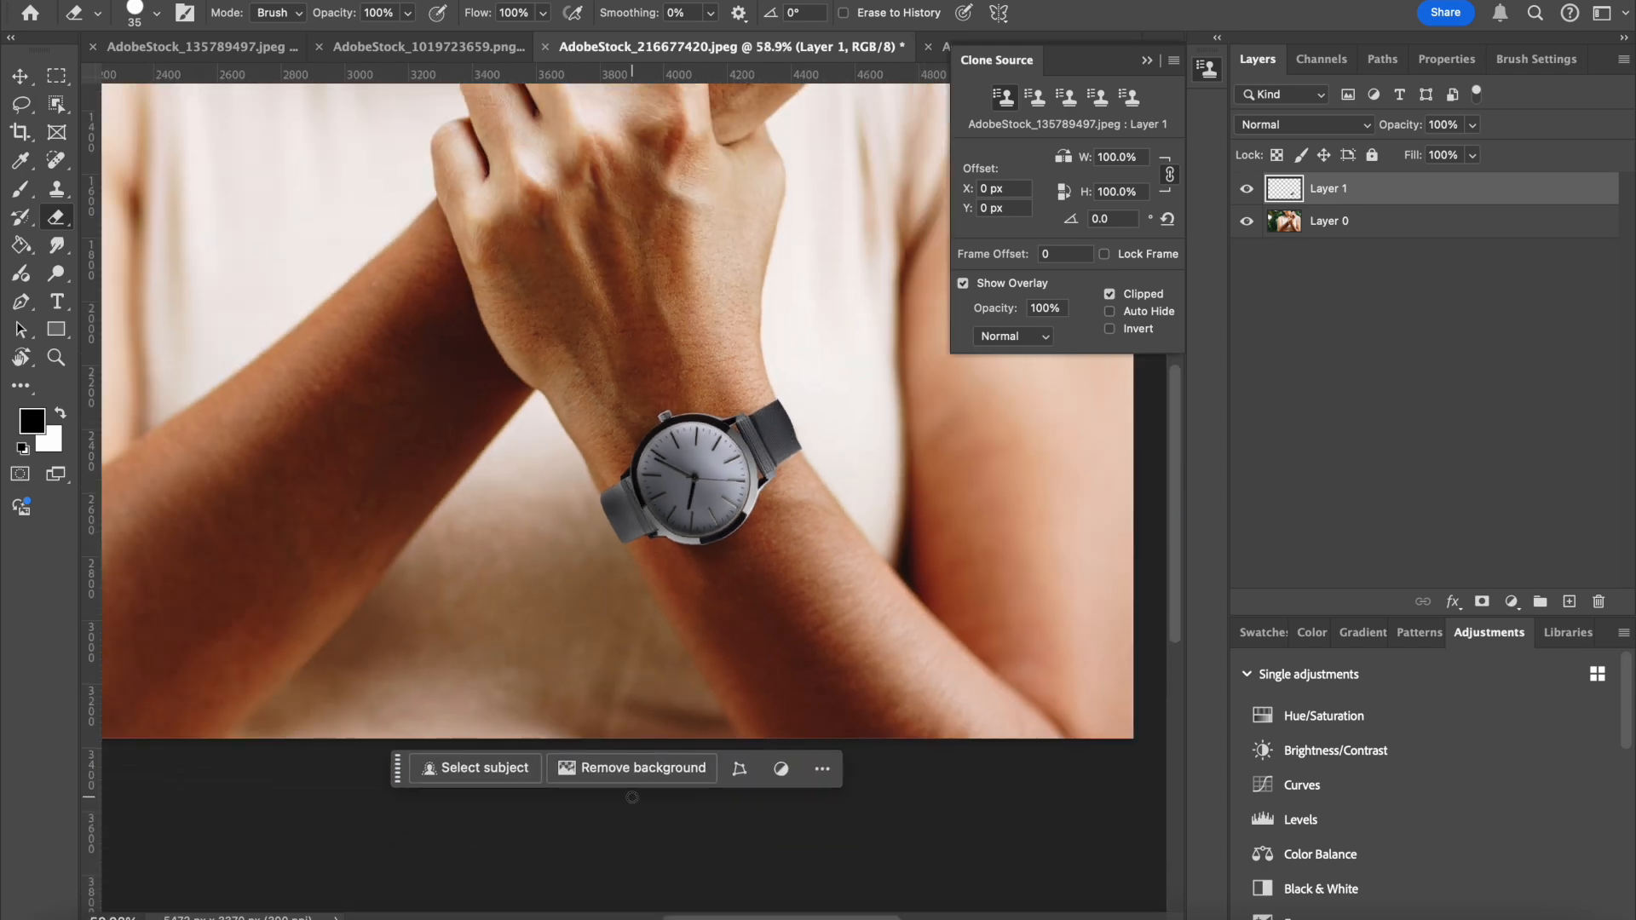
pyautogui.scroll(3, 741, 731)
pyautogui.click(23, 194)
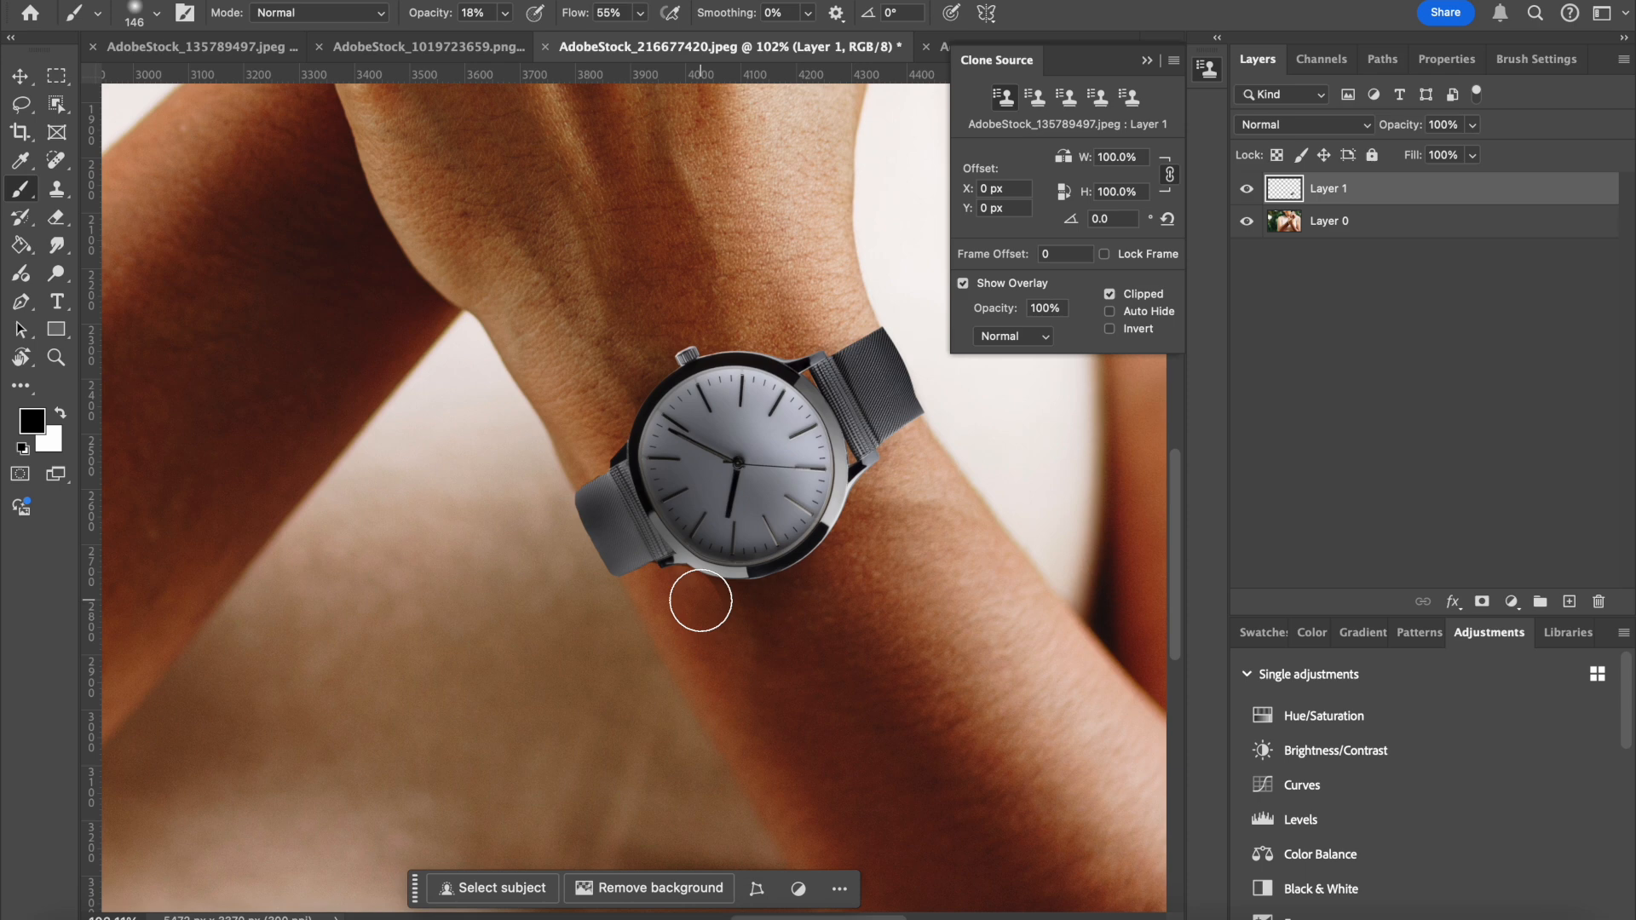
pyautogui.scroll(-5, 813, 713)
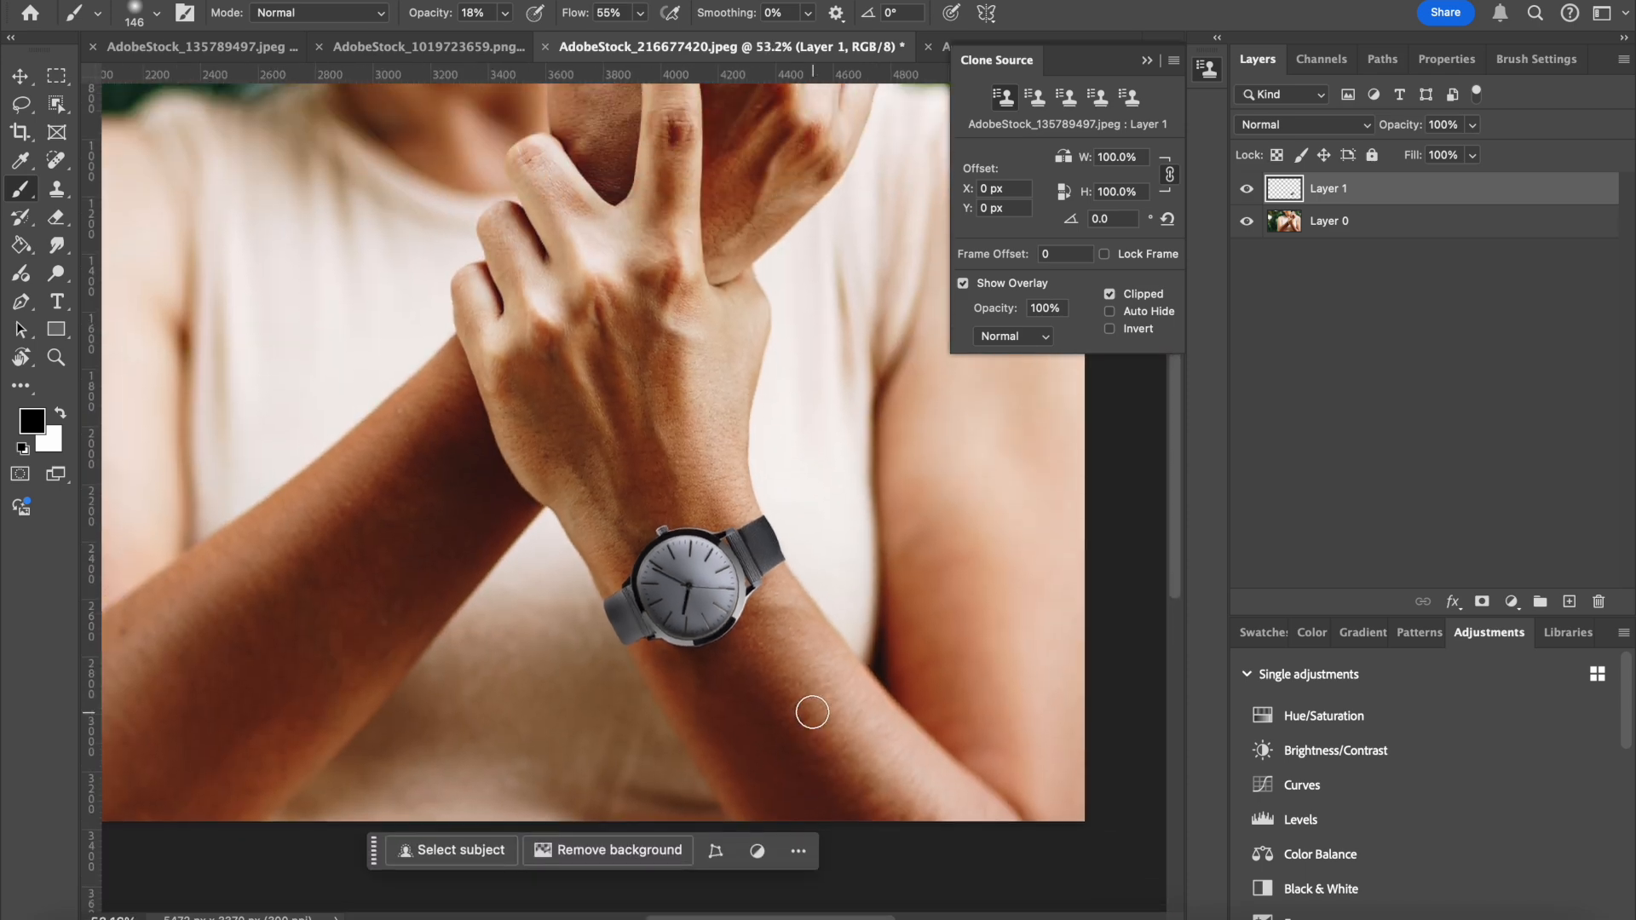
pyautogui.hscroll(-4, 813, 714)
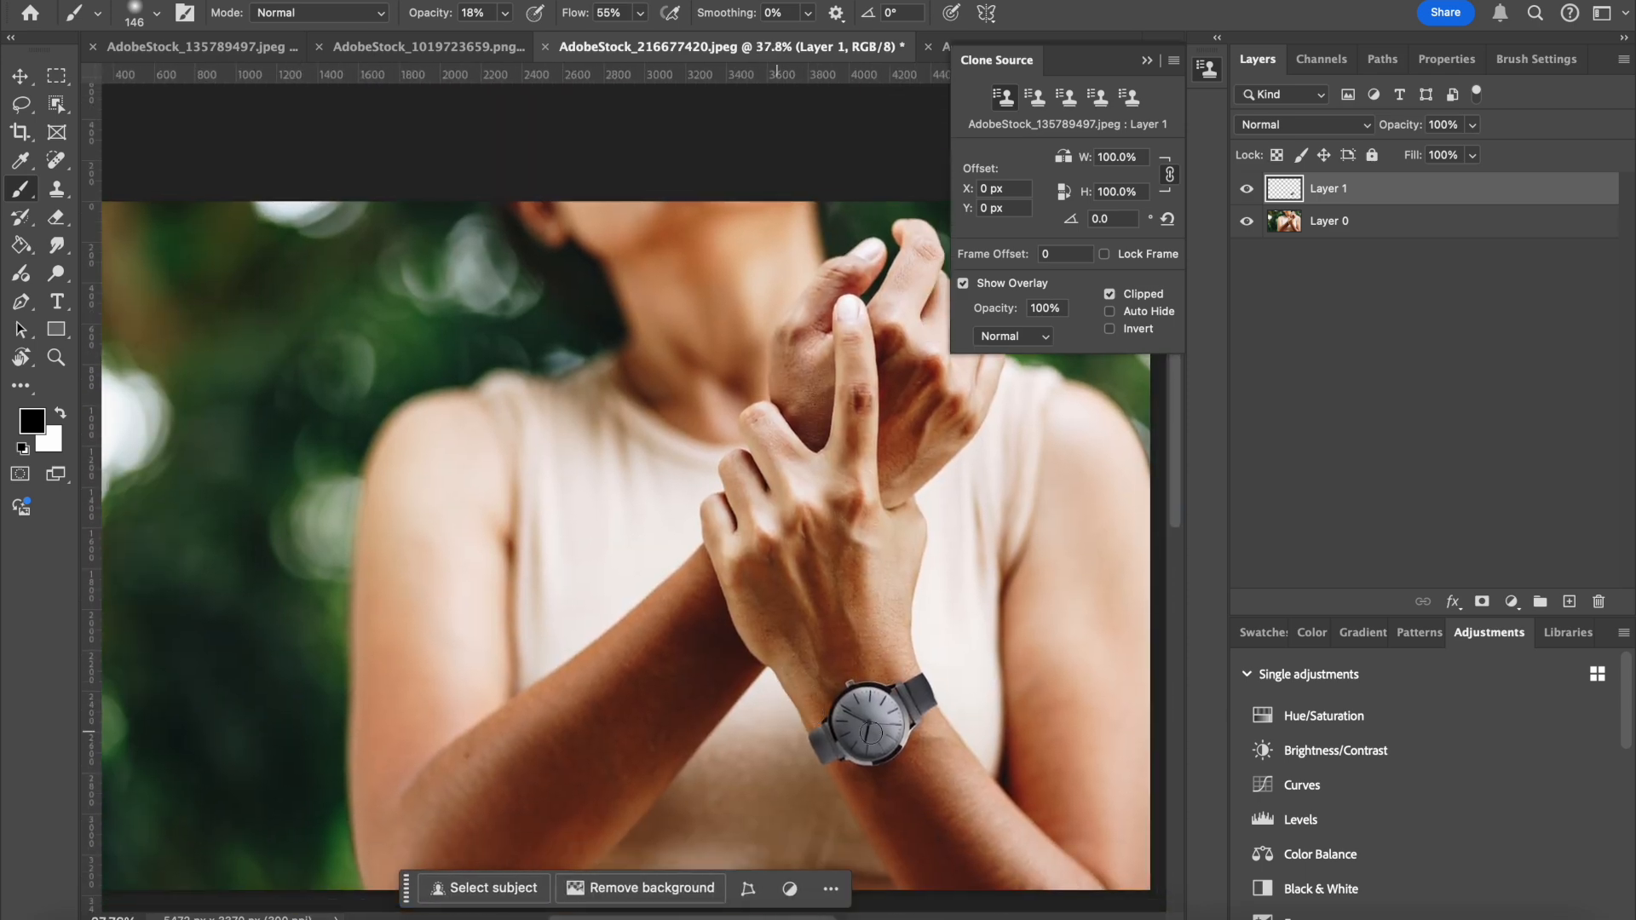
pyautogui.hscroll(3, 478, 341)
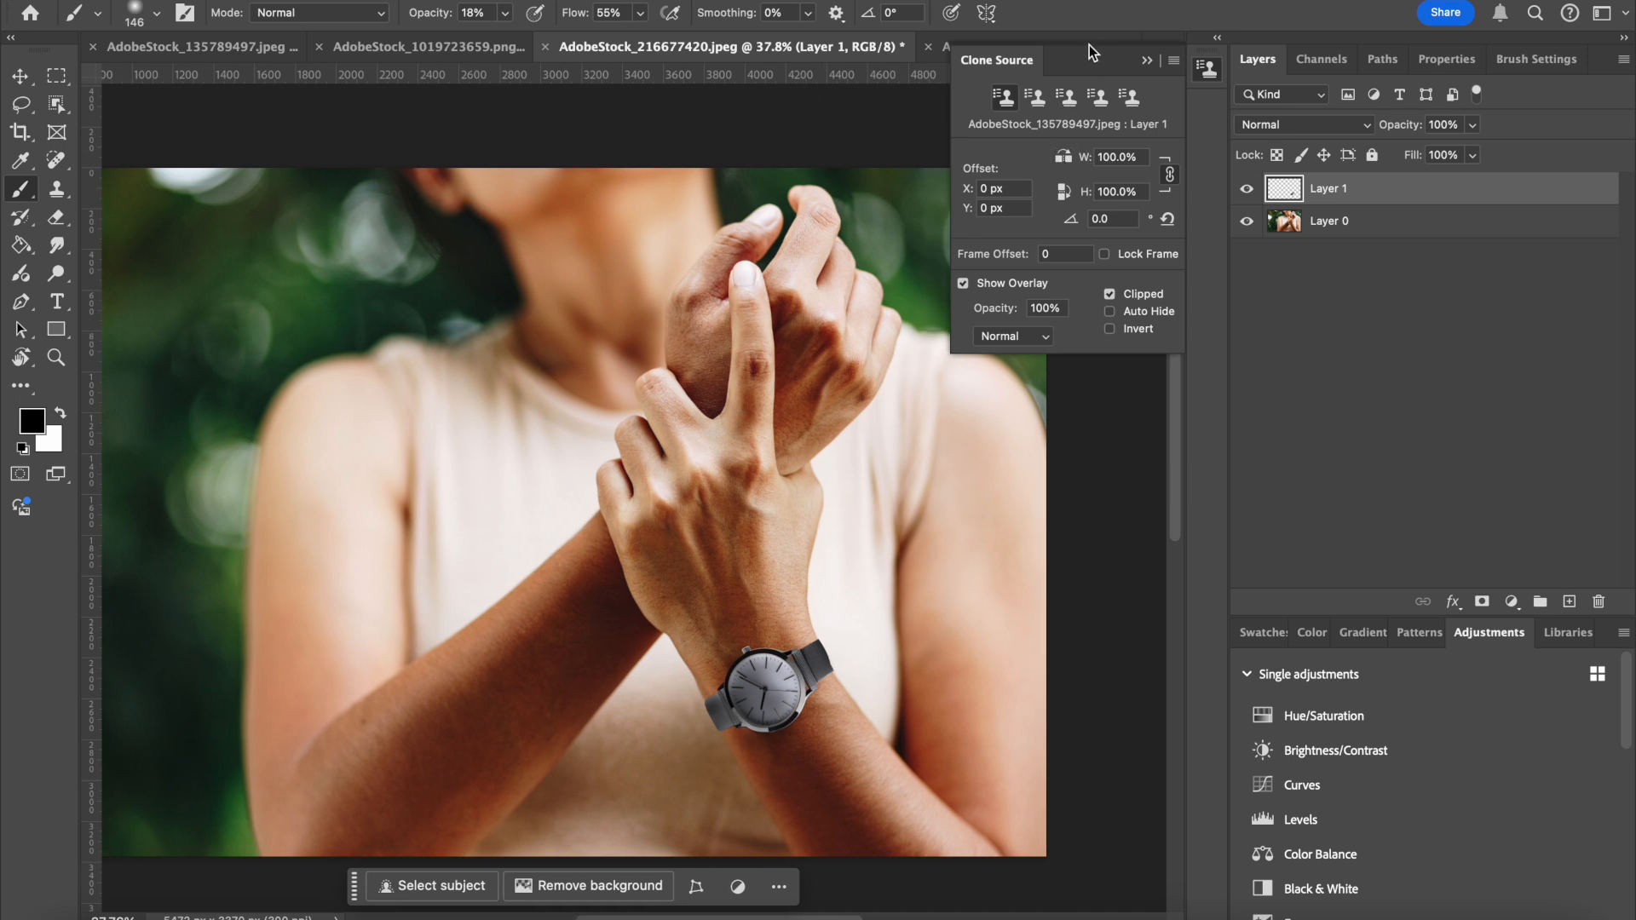
# Collapse the Clone Source panel and check the shaded watch against the unobstructed photo.
pyautogui.moveTo(983, 55); pyautogui.dragTo(1176, 60)
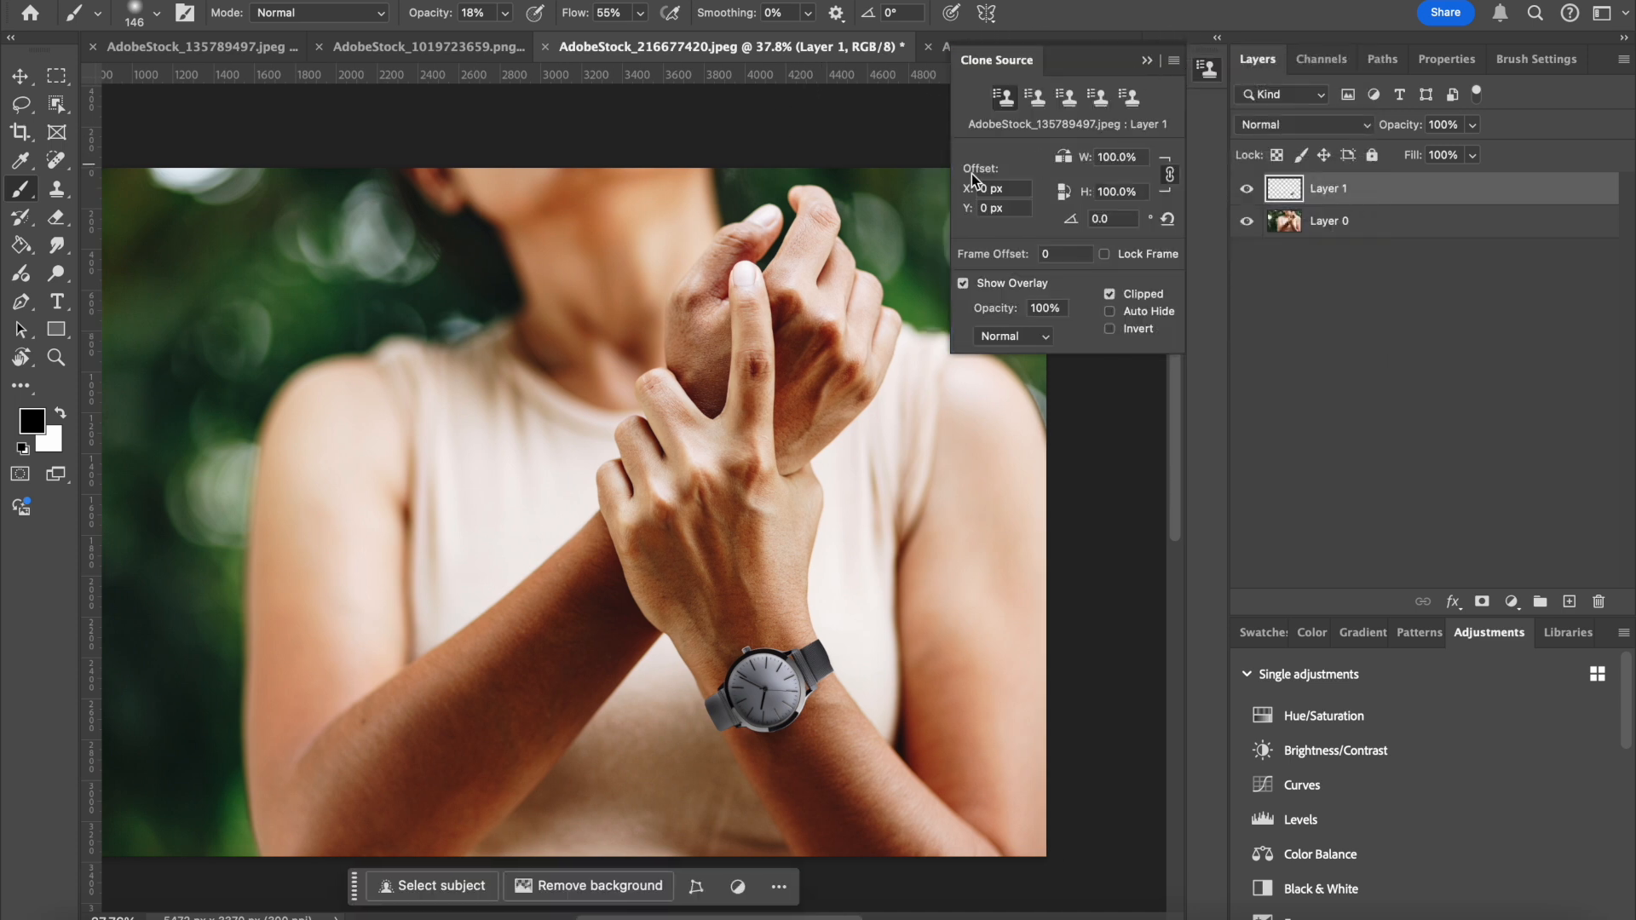
pyautogui.click(1147, 60)
pyautogui.hscroll(-3, 901, 337)
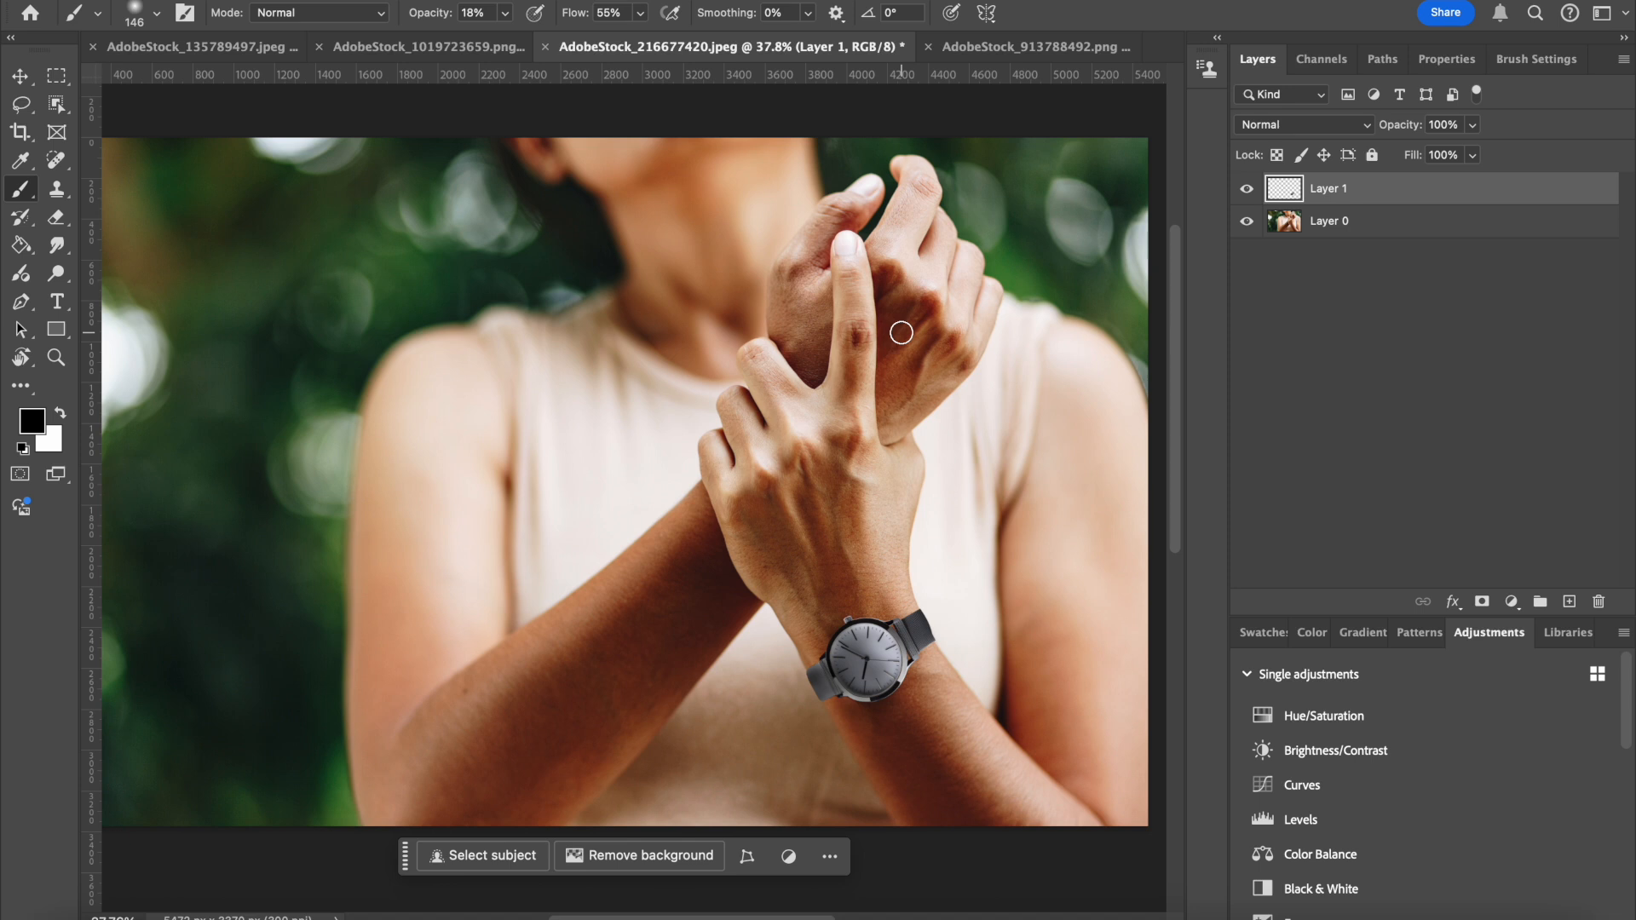
pyautogui.scroll(-4, 902, 333)
pyautogui.scroll(3, 511, 324)
pyautogui.scroll(-1, 165, 319)
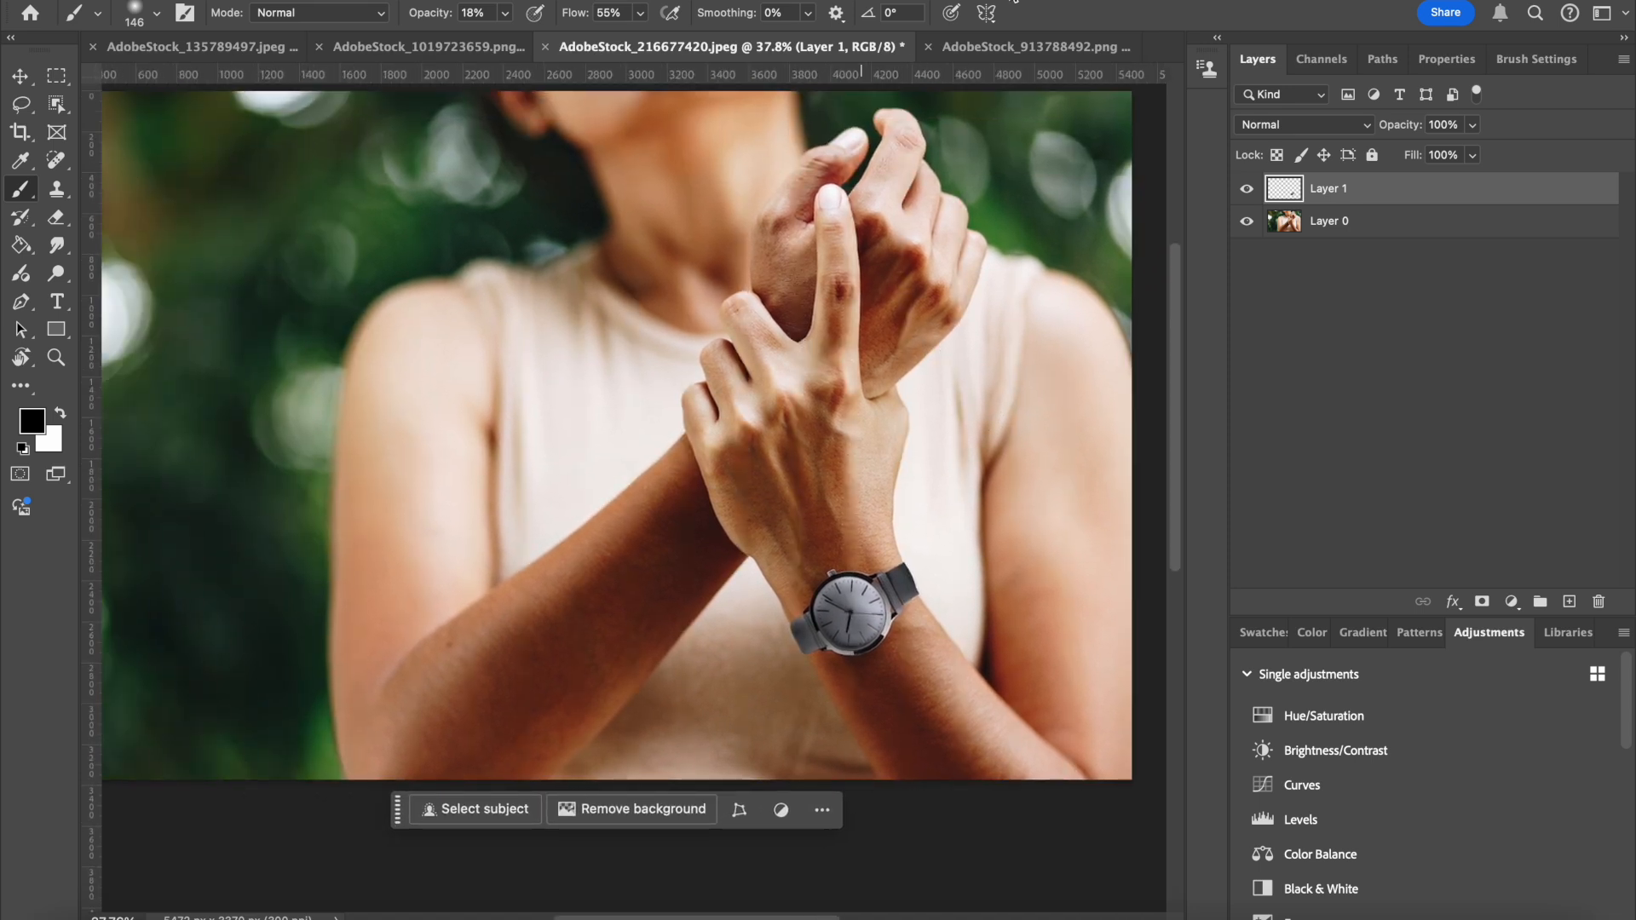
pyautogui.scroll(3, 818, 487)
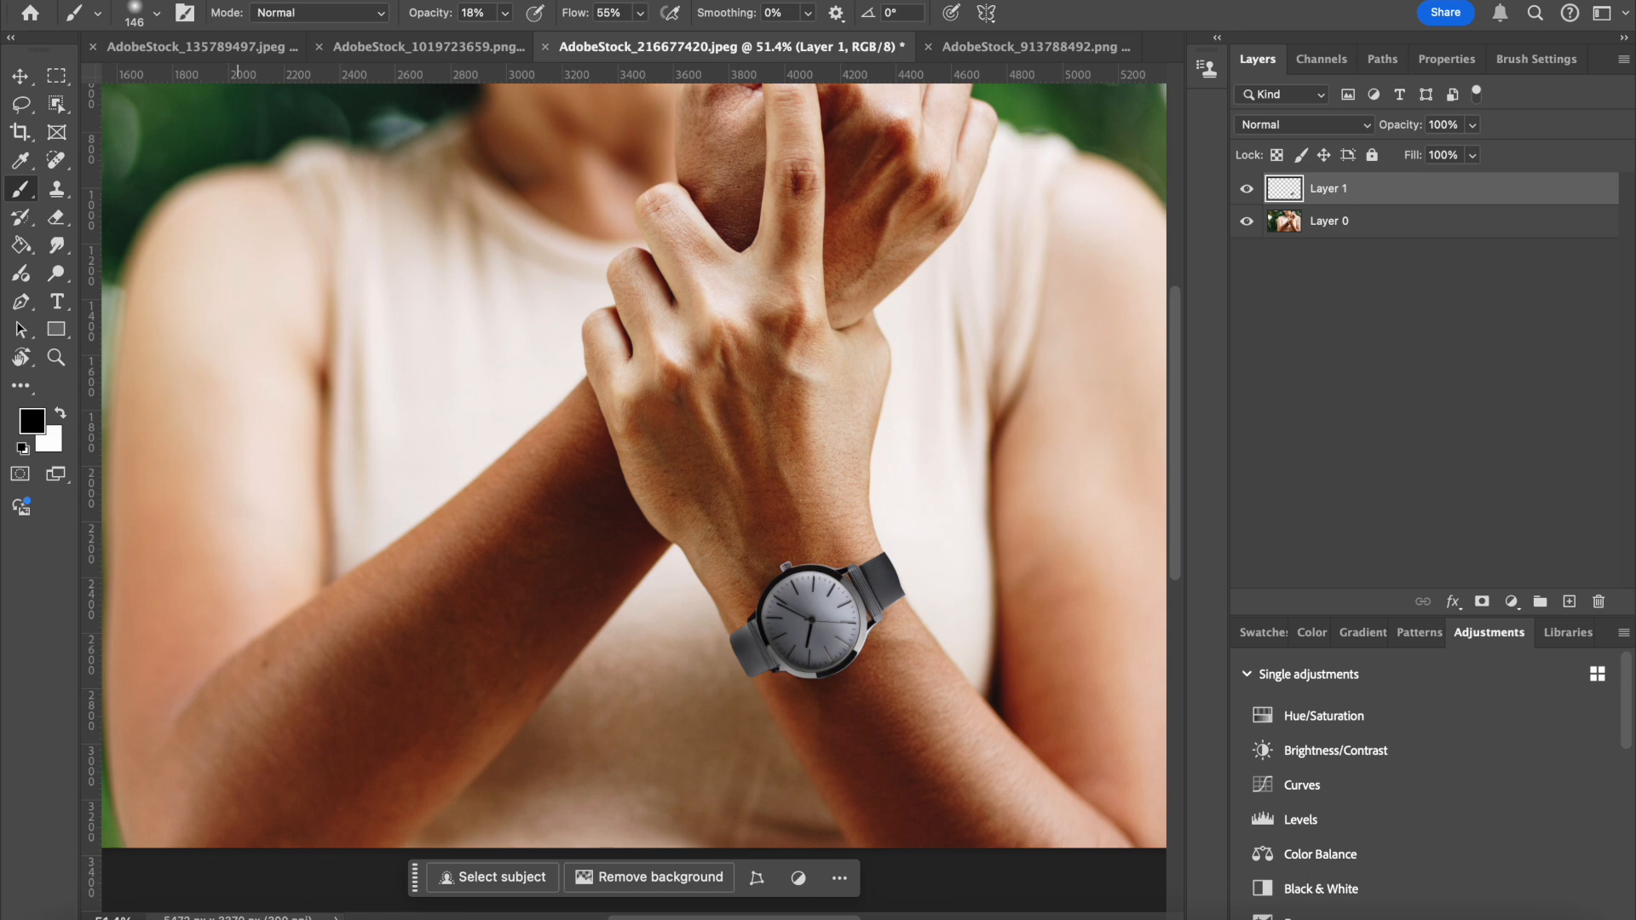
# Show the list of editing commands that includes Puppet Warp.
pyautogui.click(238, 2)
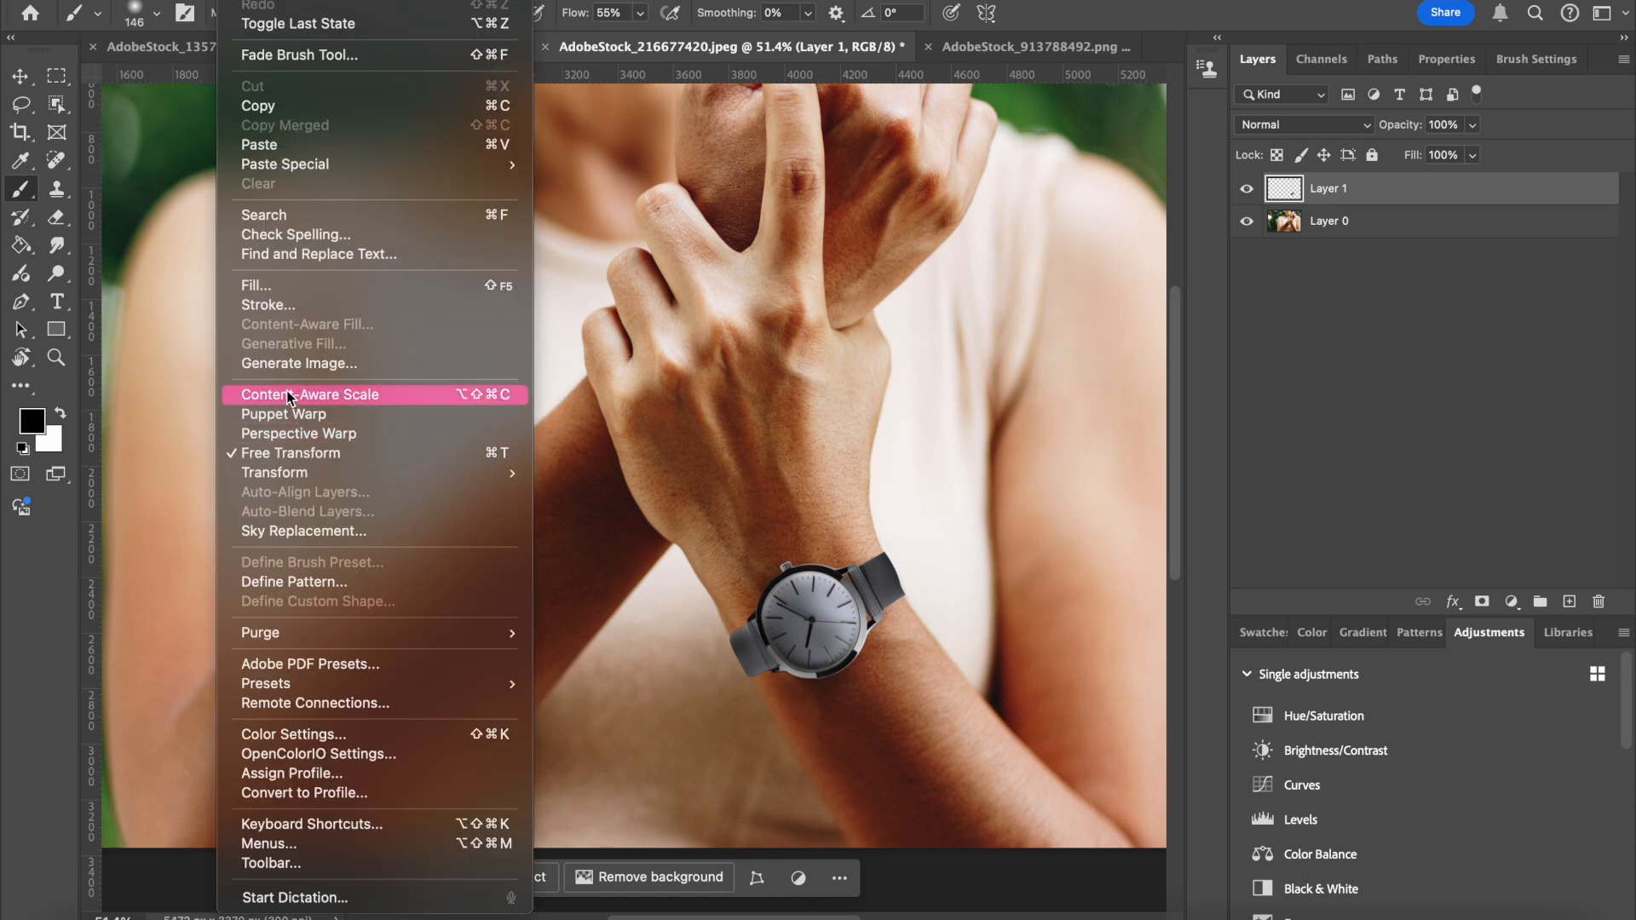